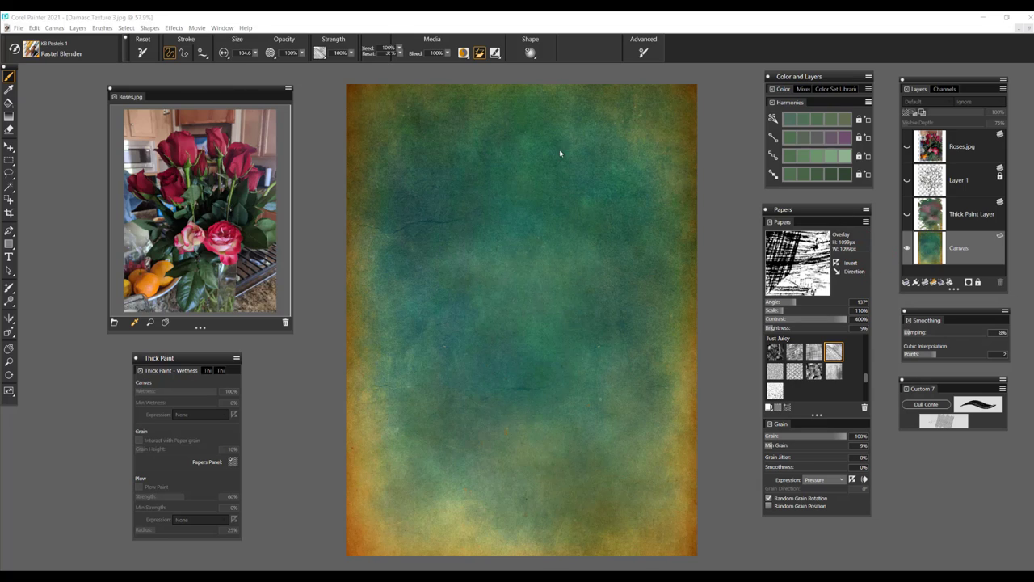
left_click(18, 28)
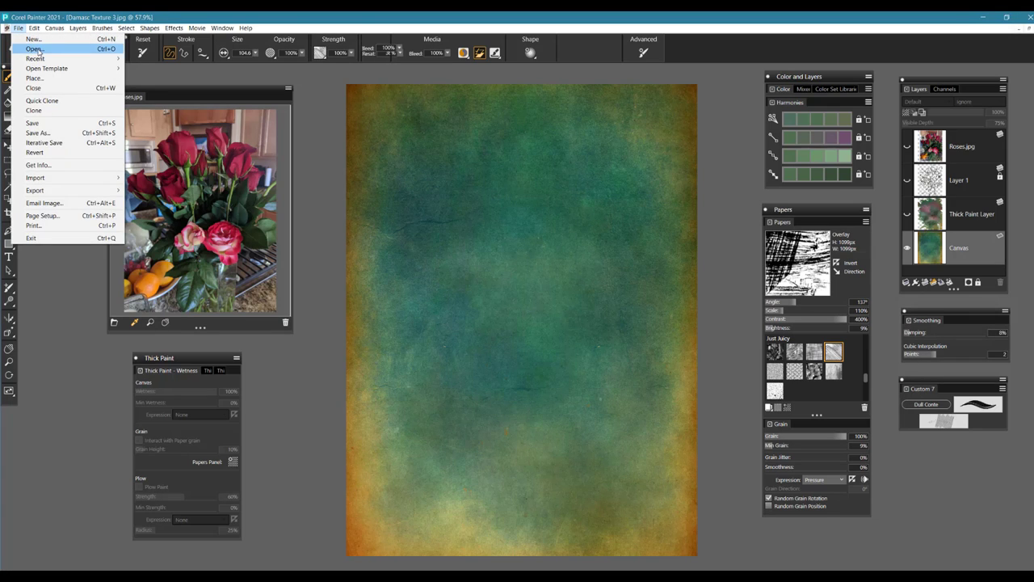
left_click(326, 104)
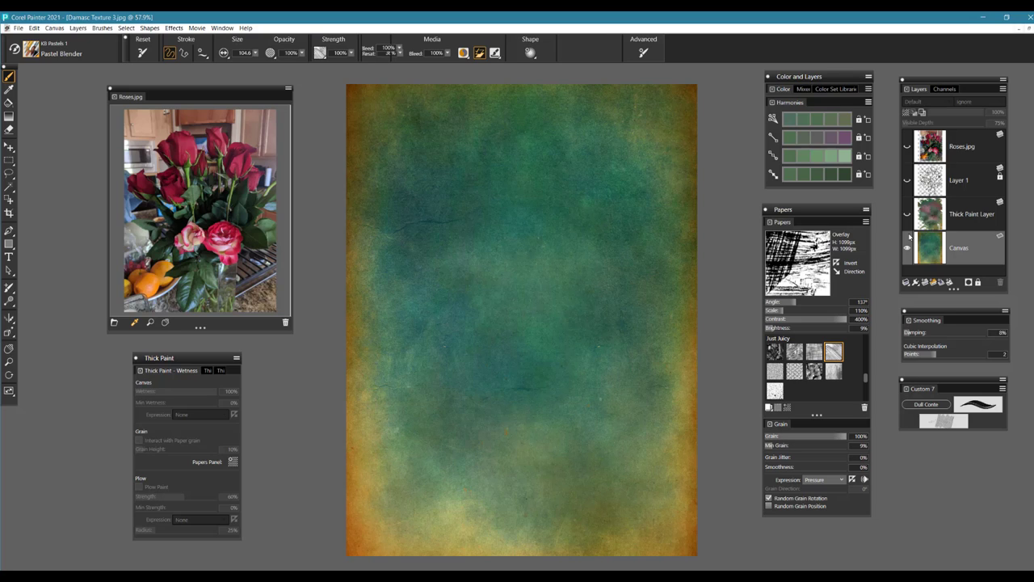
- Select the Roses.jpg layer and make it visible over the canvas texture
left_click(972, 190)
left_click(979, 156)
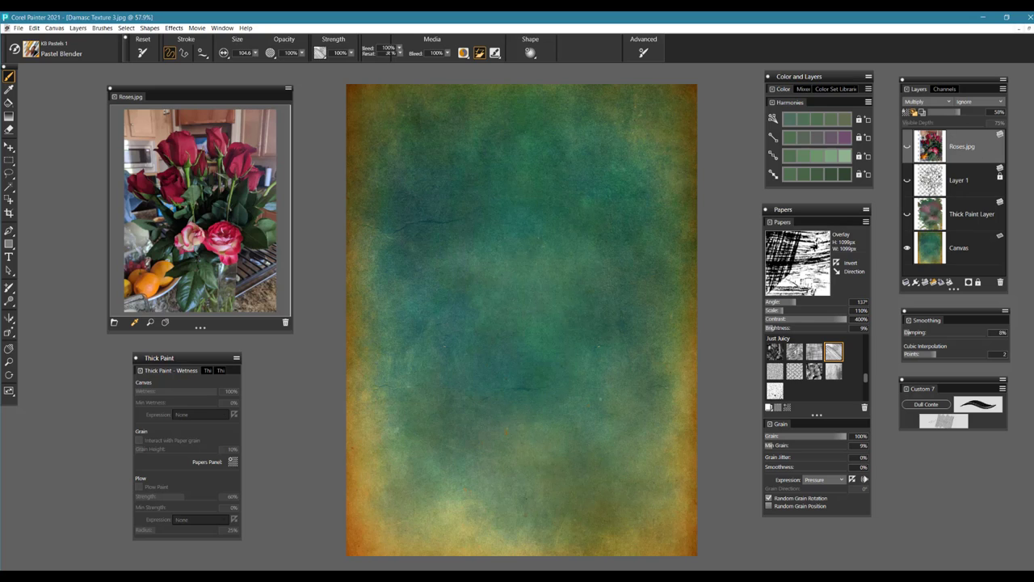
left_click(907, 147)
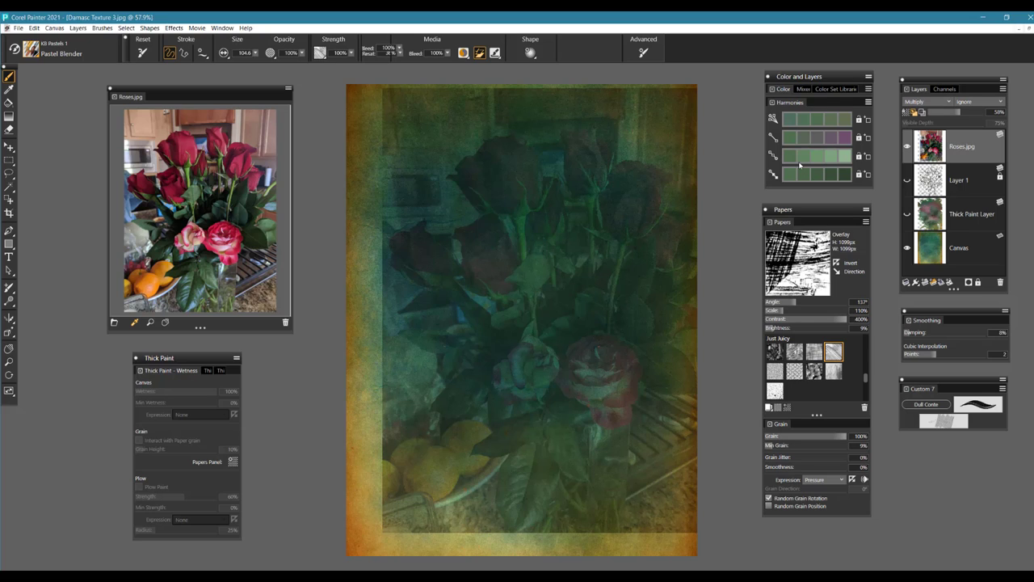
- Show the Layer 1 sketch in place of the Roses.jpg layer and try to paint on it
left_click(975, 191)
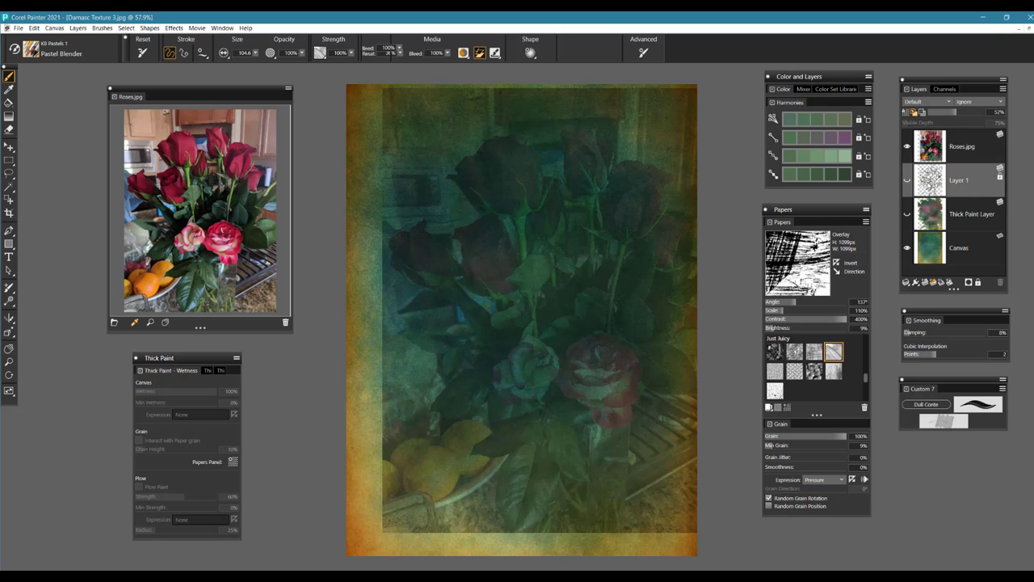
left_click(908, 181)
left_click(907, 147)
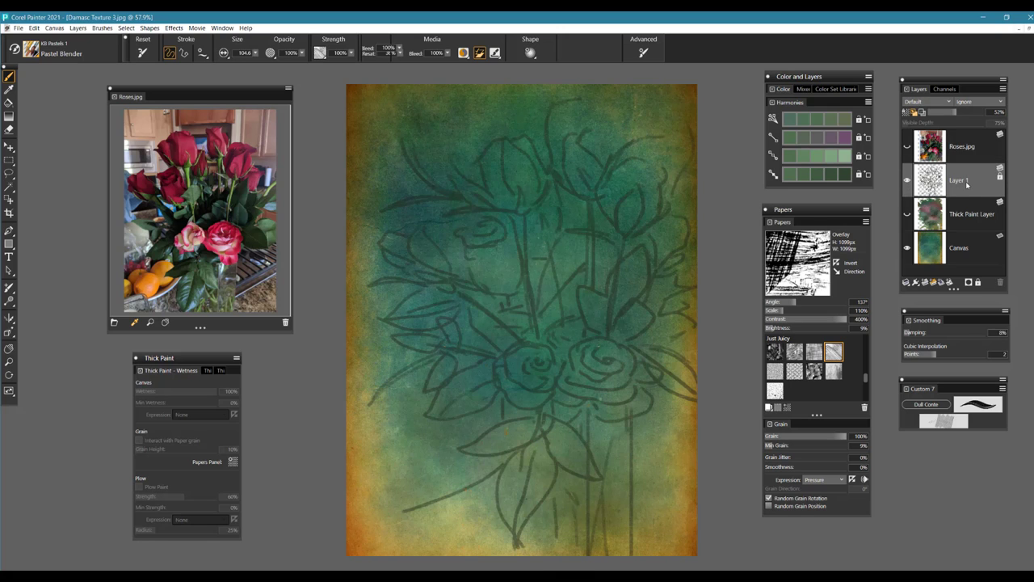
left_click(579, 371)
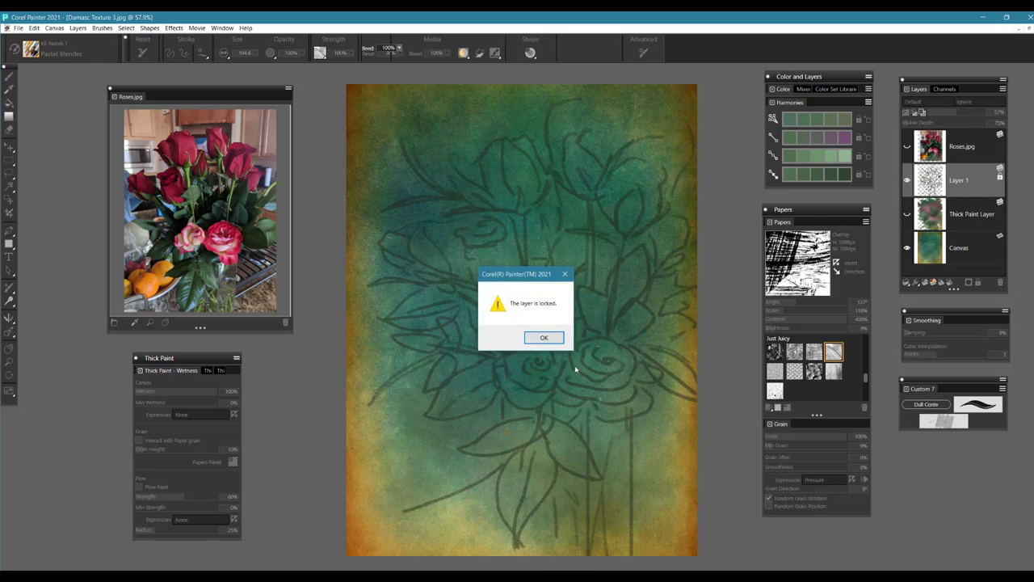
left_click(556, 342)
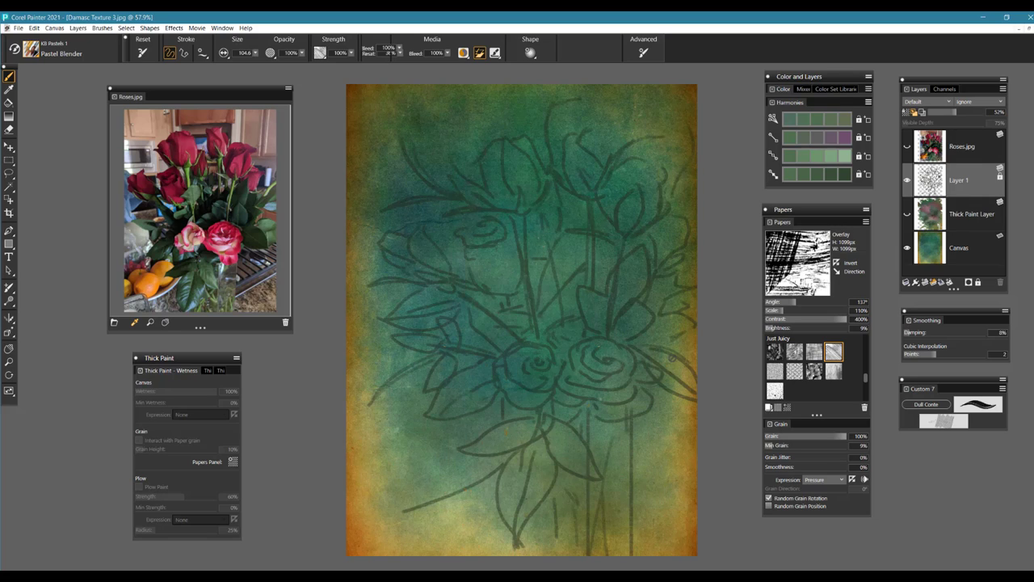
- Display the Roses.jpg layer instead of Layer 1 and set its opacity to 89%
left_click(979, 157)
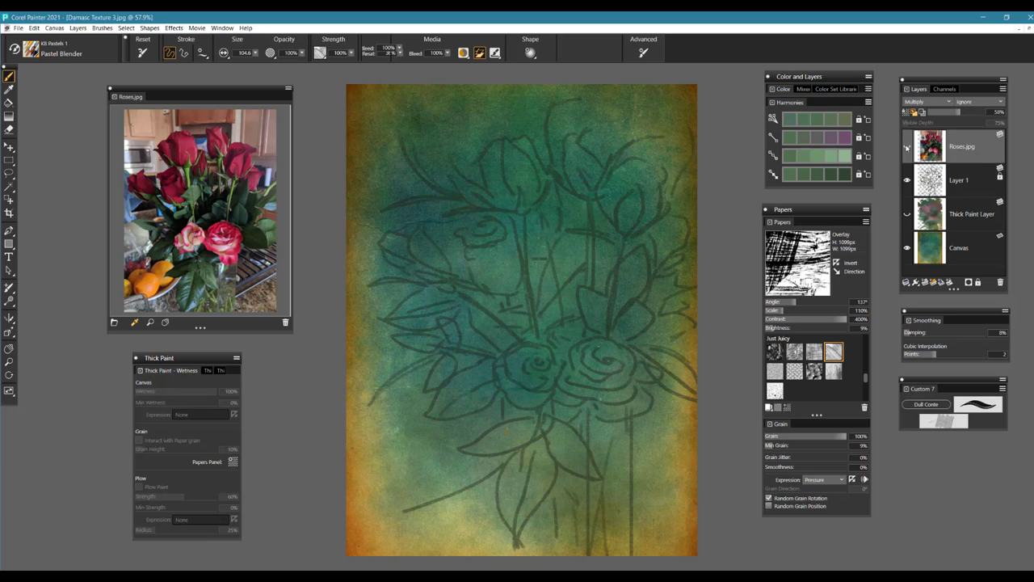
left_click(907, 147)
left_click(907, 180)
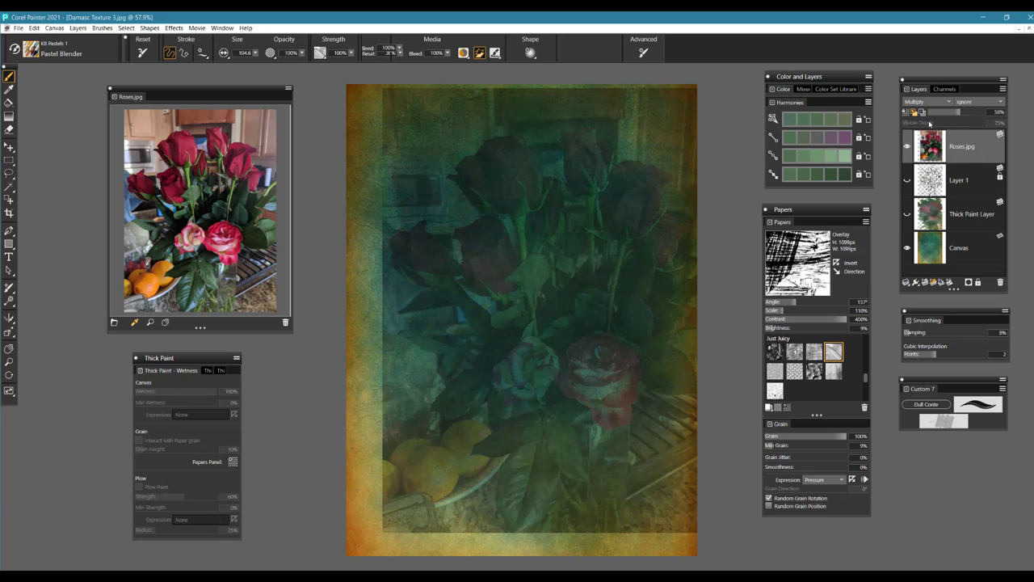
left_click_drag(961, 114, 980, 114)
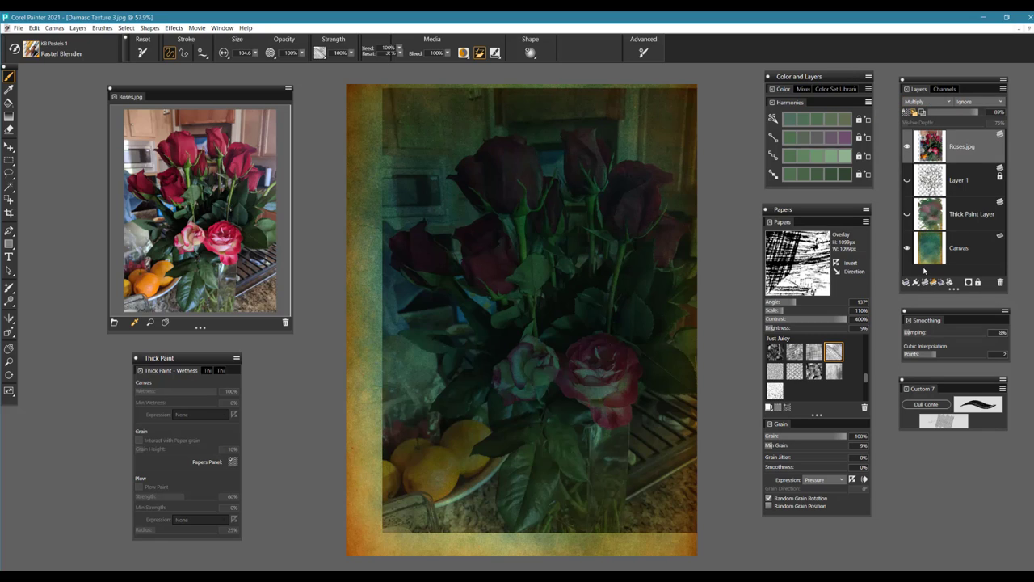
- Make the Canvas the active layer and move the Custom 7 palette over the painting's upper-left corner
left_click(18, 28)
left_click(961, 256)
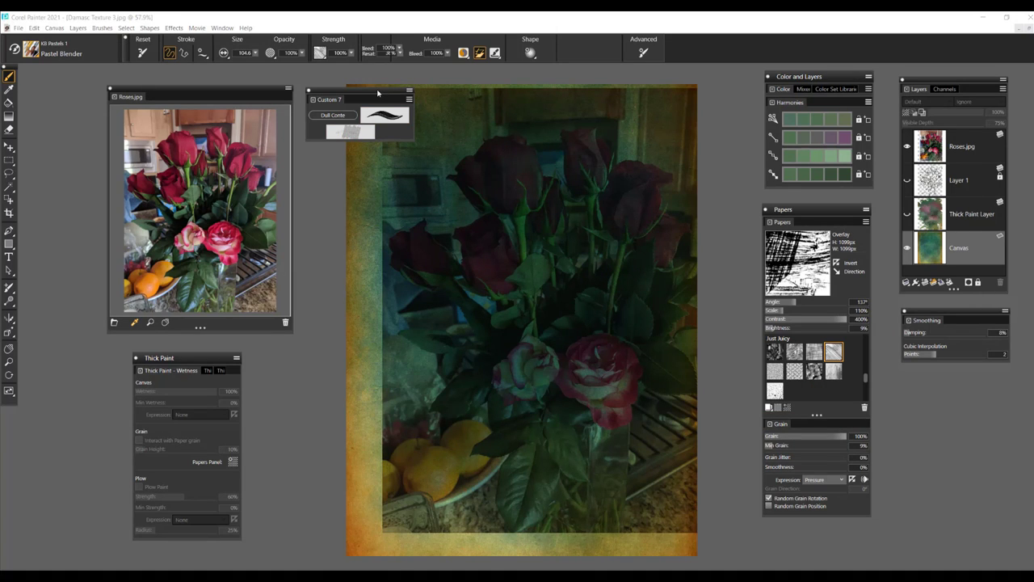
left_click_drag(385, 92, 423, 89)
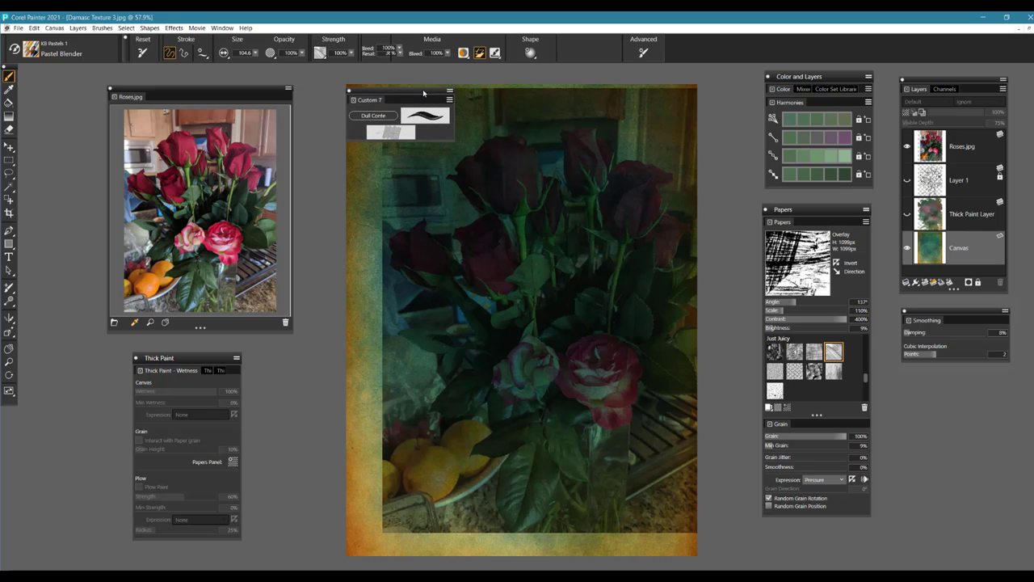
left_click(378, 131)
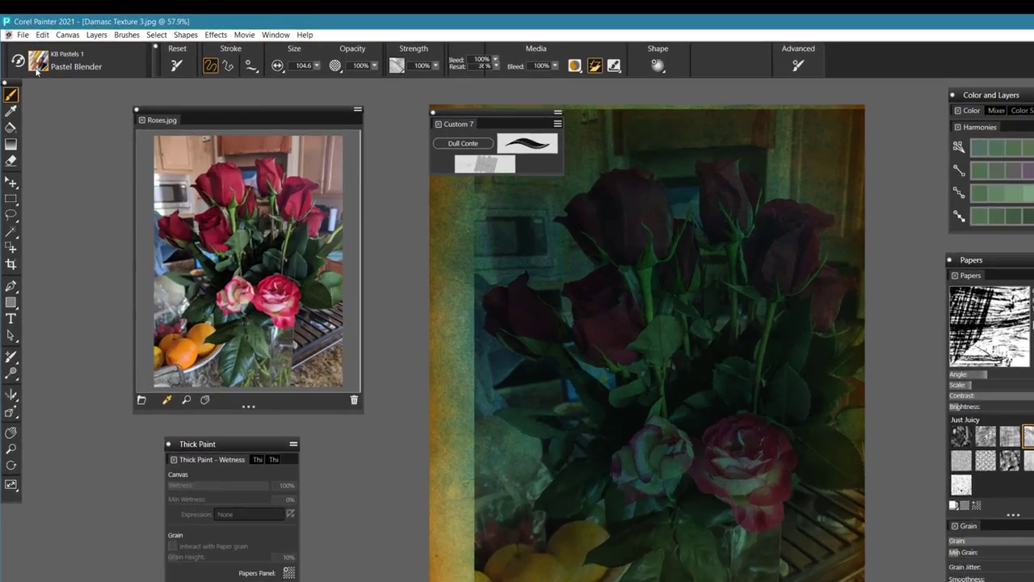
- Create a new custom palette from the Dull Conte brush in Chalk, Pastel and Crayons and place it below the Custom 7 palette
left_click(30, 54)
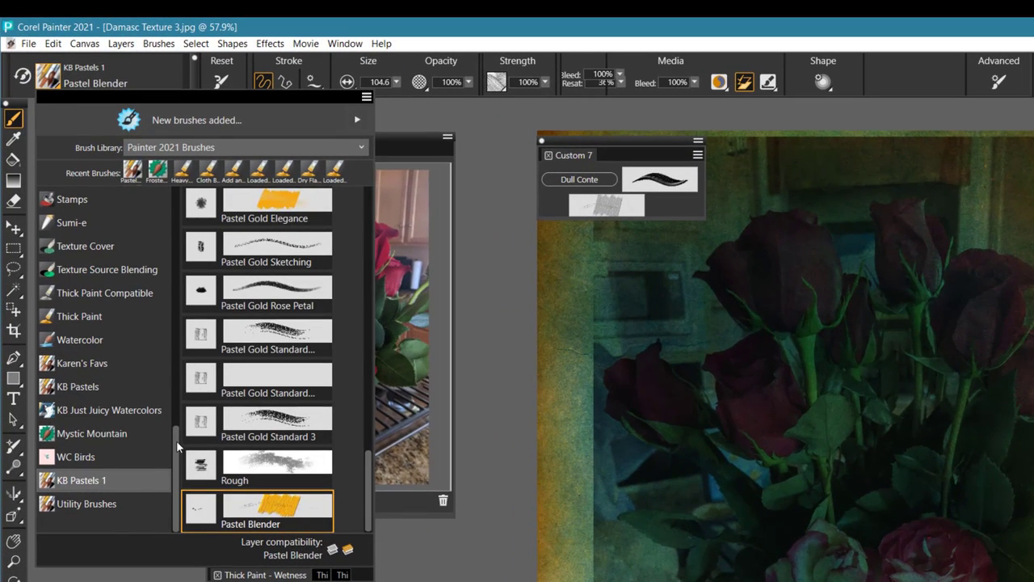
left_click_drag(175, 440, 198, 188)
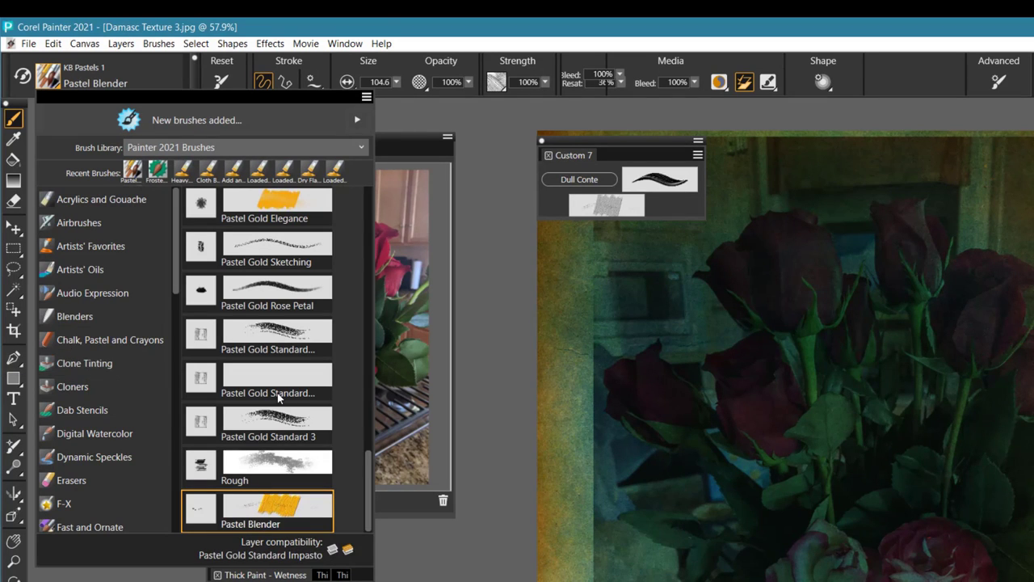
left_click(102, 341)
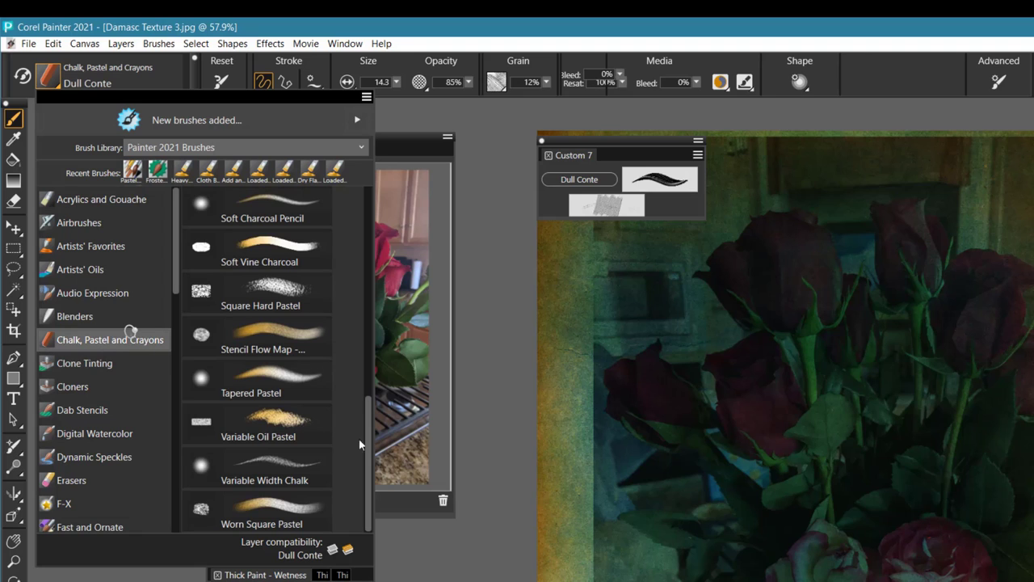
left_click_drag(369, 447, 380, 314)
scroll(270, 401, "up", 3)
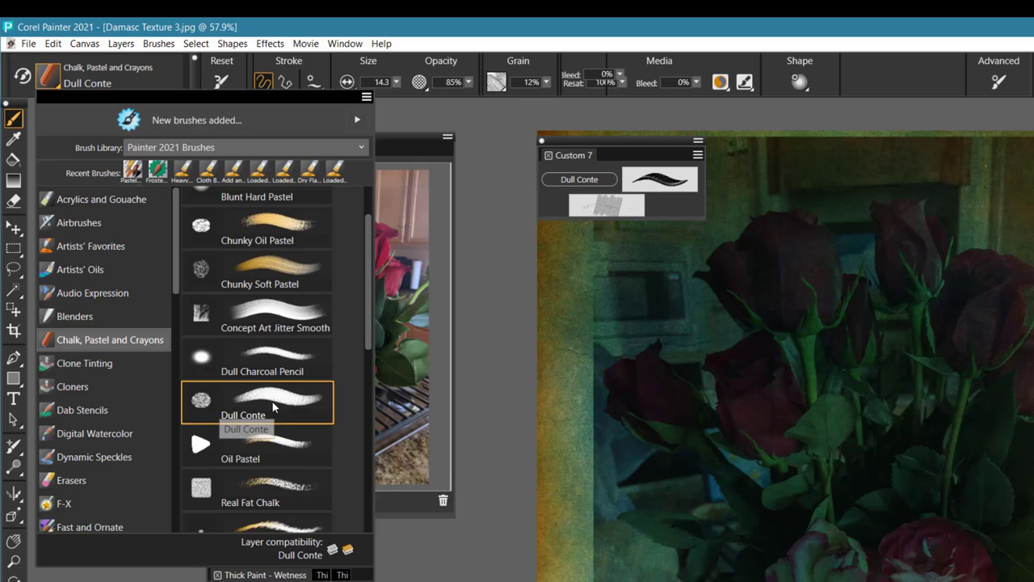
mouse_move(273, 401)
left_mouse_down()
mouse_move(399, 357)
mouse_move(561, 362)
left_mouse_up()
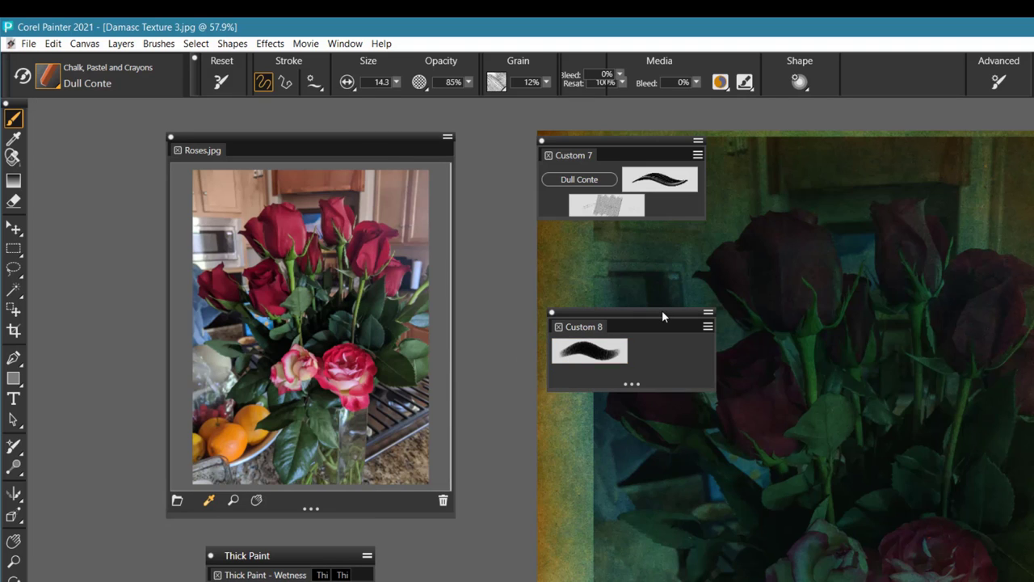
left_click_drag(662, 310, 654, 291)
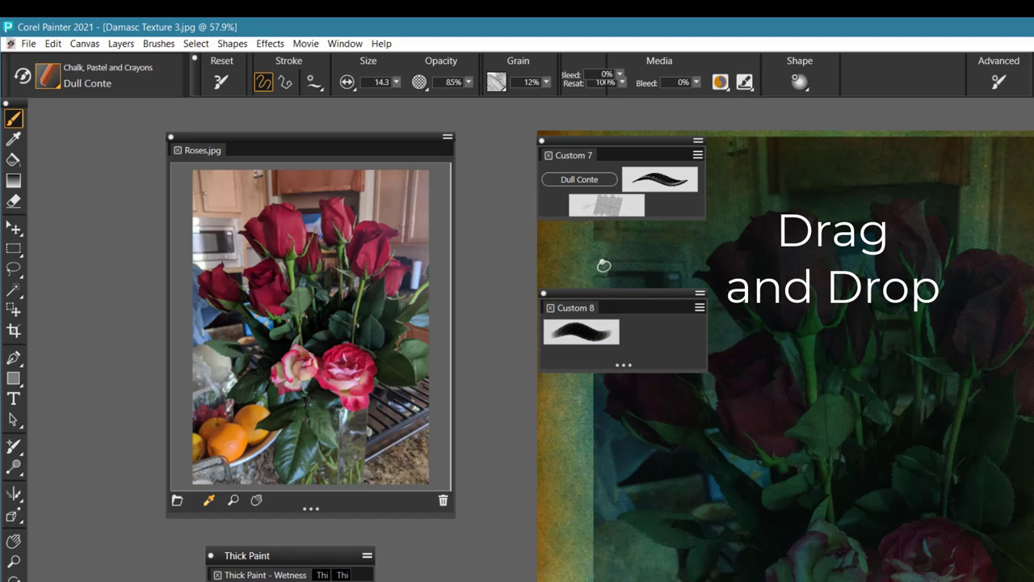
- Add the Heavy Texture Knife brush from Thick Paint to the Custom 8 palette, then reactivate the Pastel Blender
left_click(667, 182)
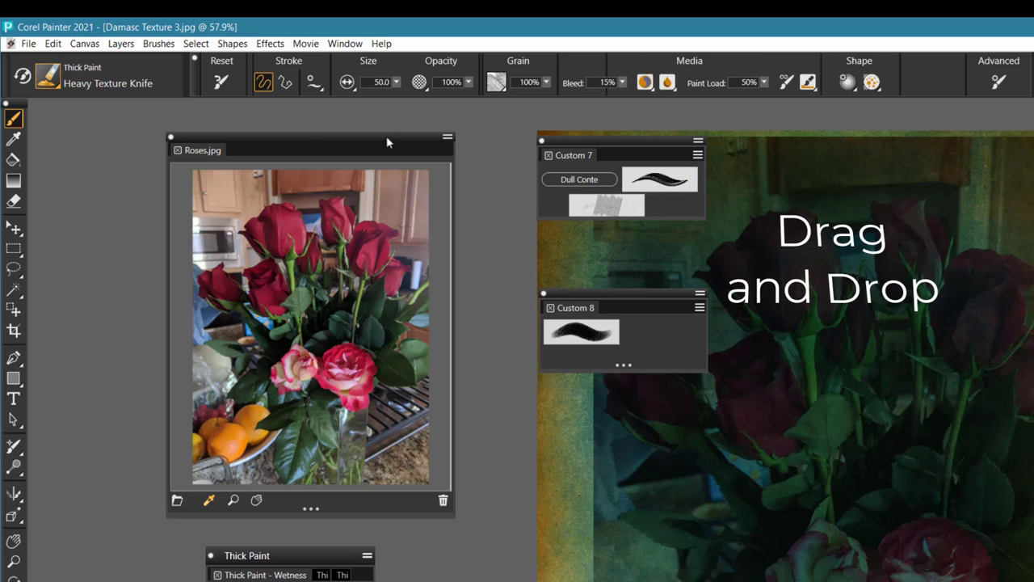
left_click(65, 77)
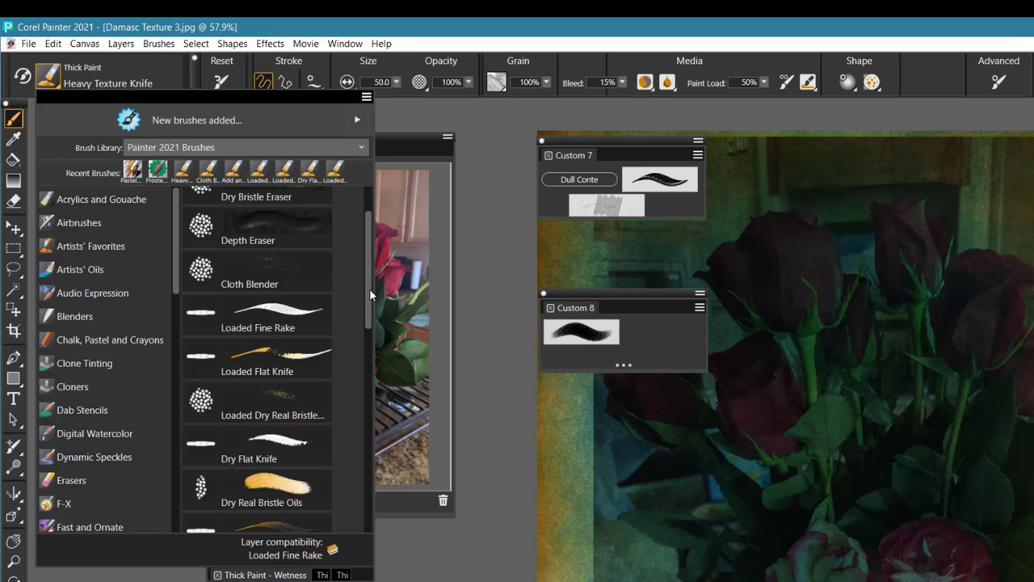
scroll(369, 298, "down", 7)
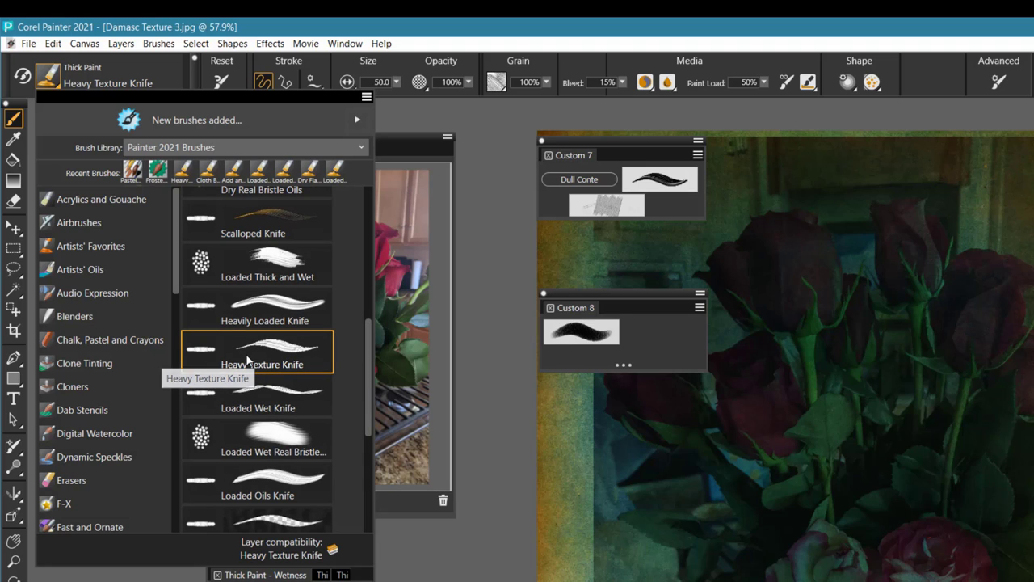
mouse_move(273, 348)
left_mouse_down()
mouse_move(393, 318)
mouse_move(643, 334)
left_mouse_up()
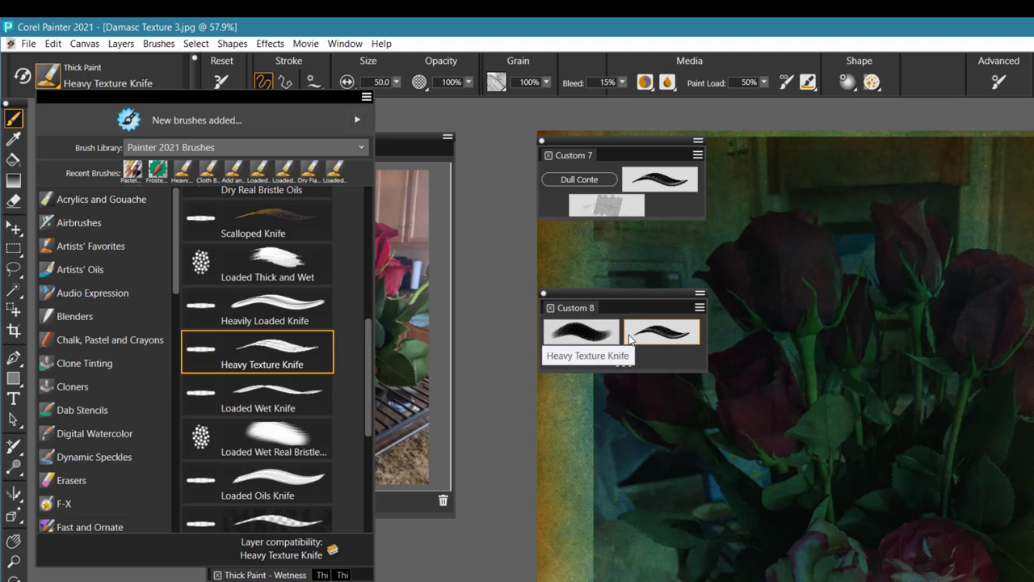
left_click(604, 206)
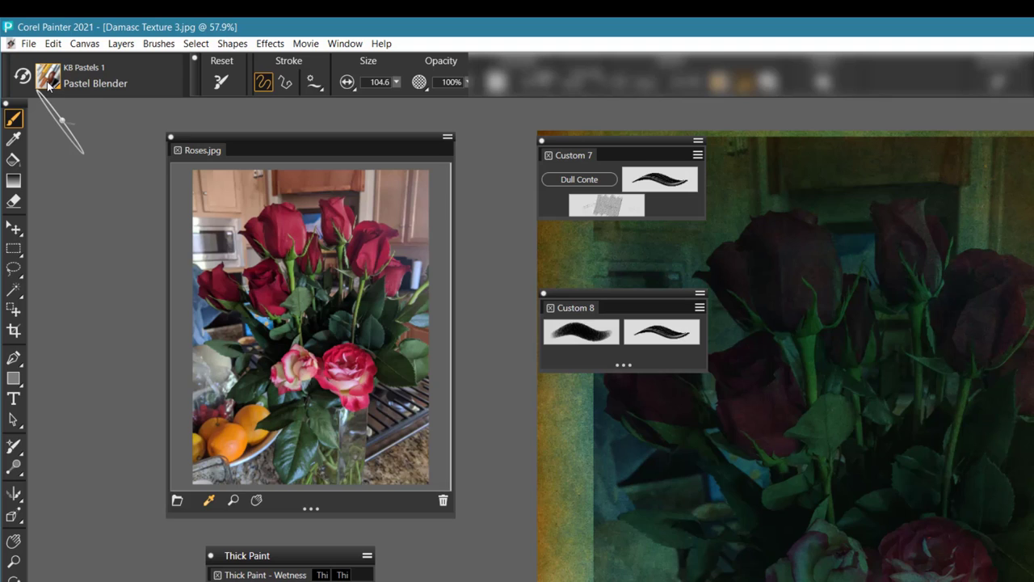
- Close the Custom 8 palette and park the Custom 7 palette beneath the Smoothing panel
left_click(544, 293)
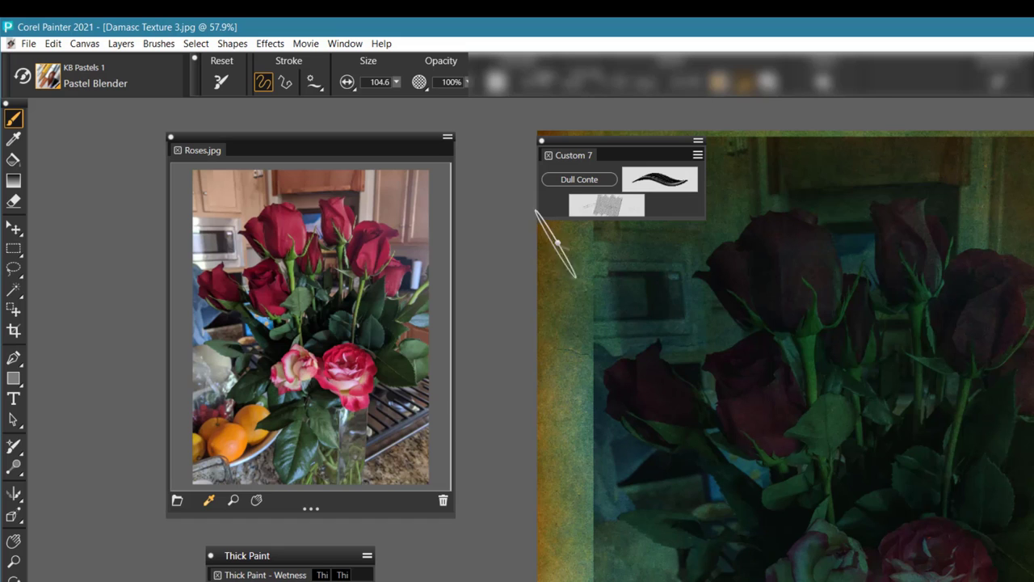
left_click_drag(647, 140, 1033, 412)
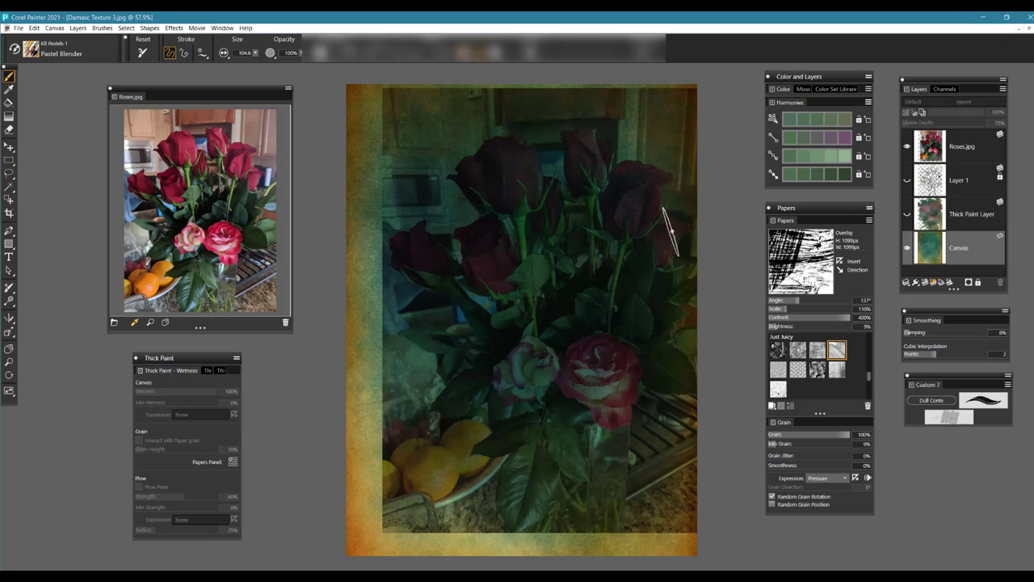
- Examine the Papers panel's library options for importing a paper library
left_click_drag(830, 210, 824, 212)
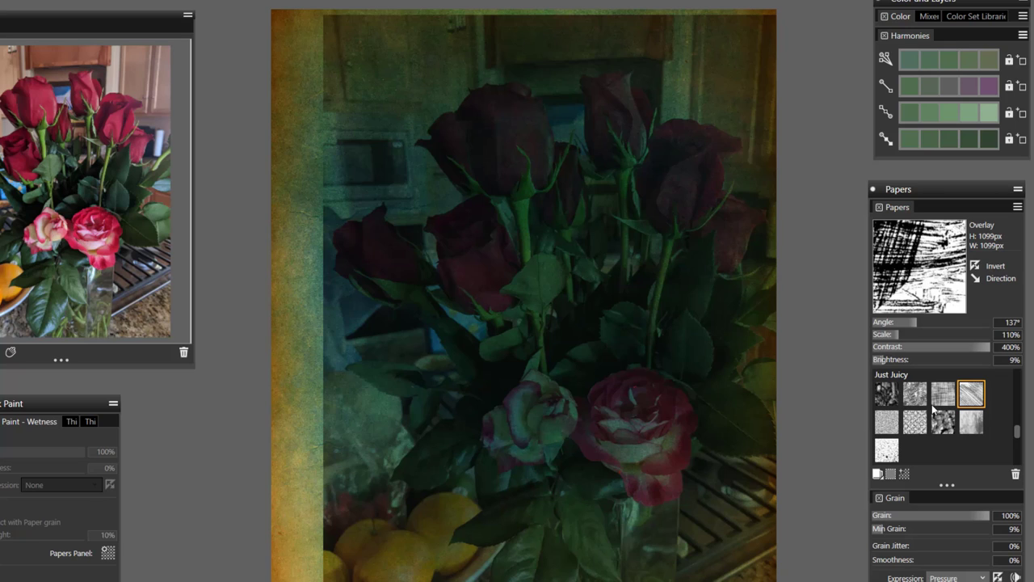
left_click(878, 478)
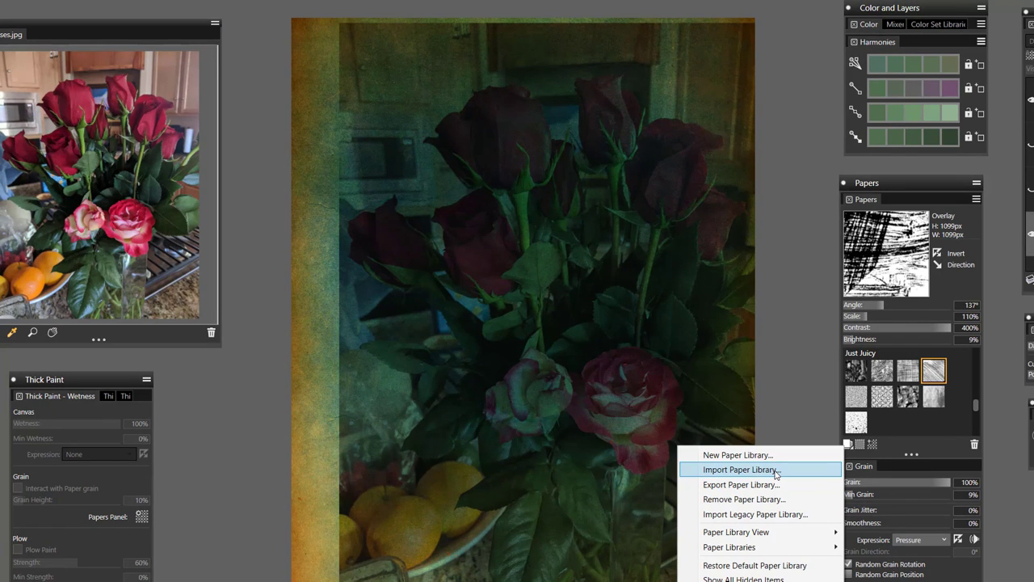
left_click(815, 407)
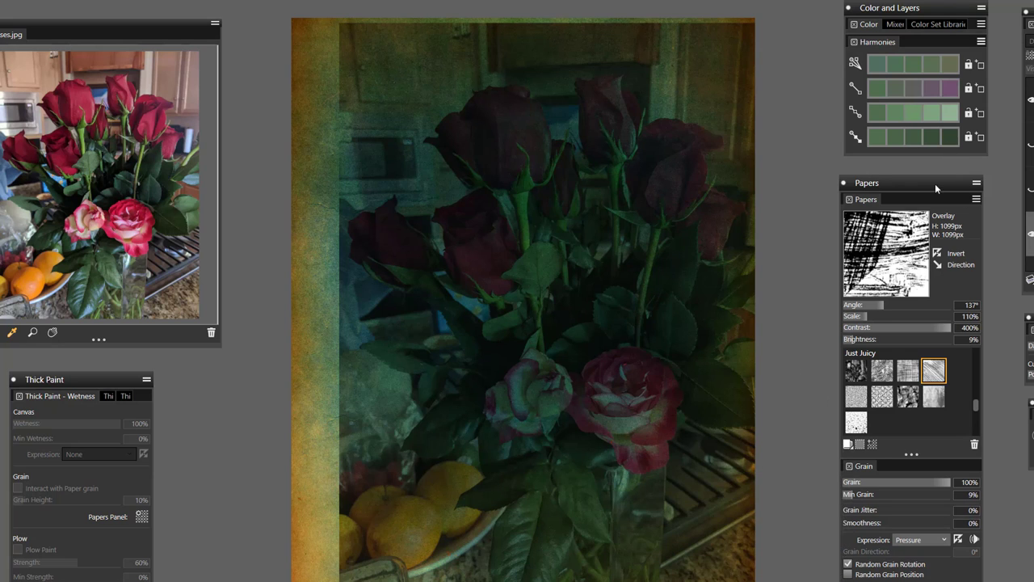
mouse_move(935, 183)
left_mouse_down()
mouse_move(926, 181)
mouse_move(941, 179)
left_mouse_up()
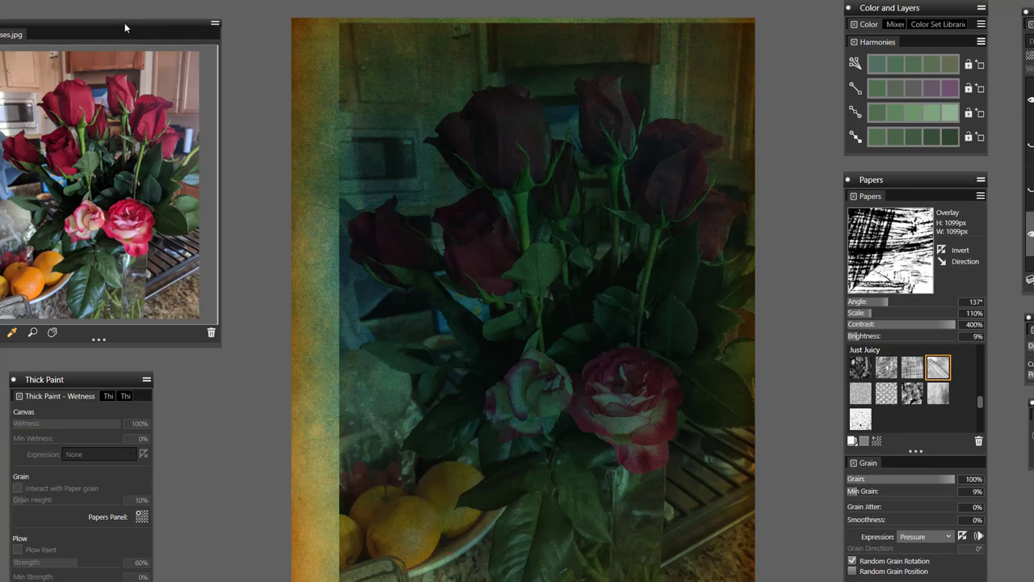
- Reposition the Roses.jpg reference image panel close to the canvas and check that Reference Image is enabled
left_click_drag(125, 26, 137, 23)
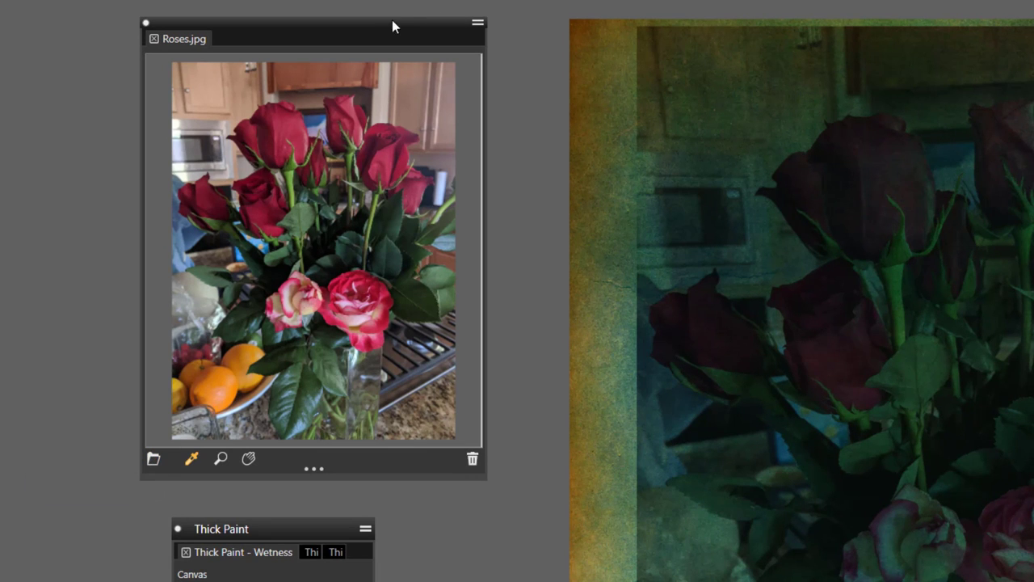
left_click_drag(392, 21, 439, 14)
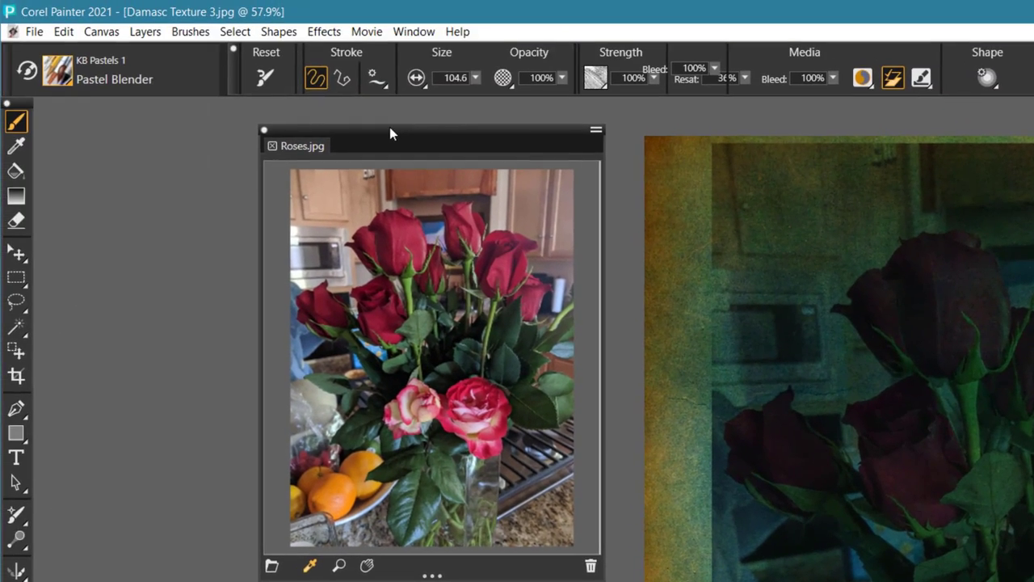
left_click_drag(390, 133, 382, 137)
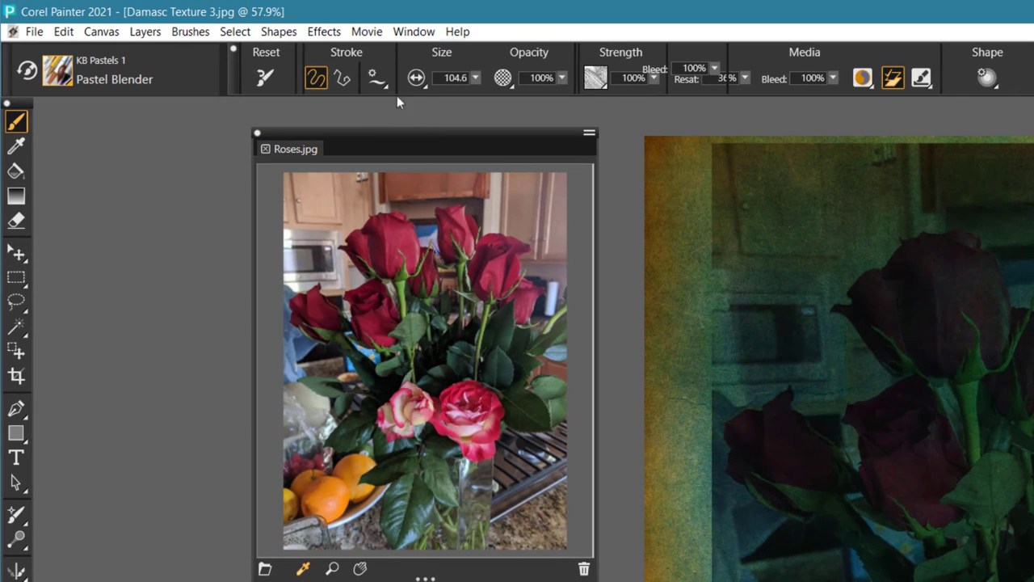
left_click(422, 33)
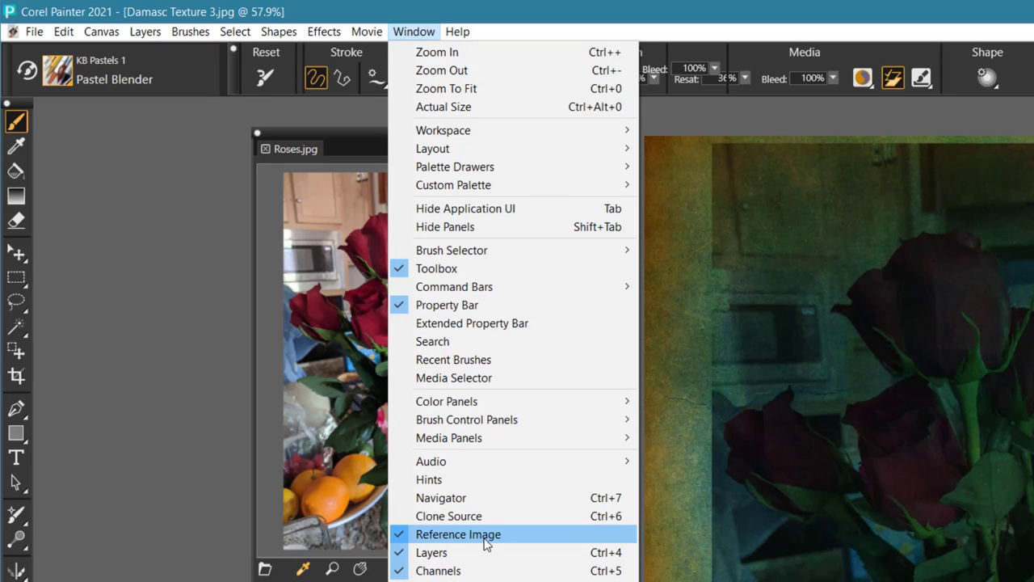
left_click(204, 235)
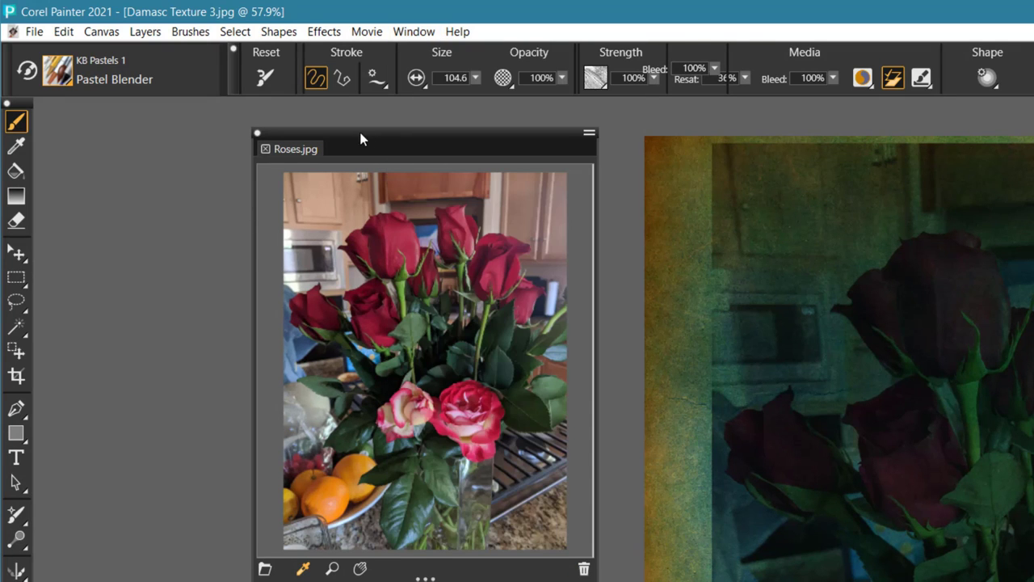
left_click_drag(356, 132, 393, 132)
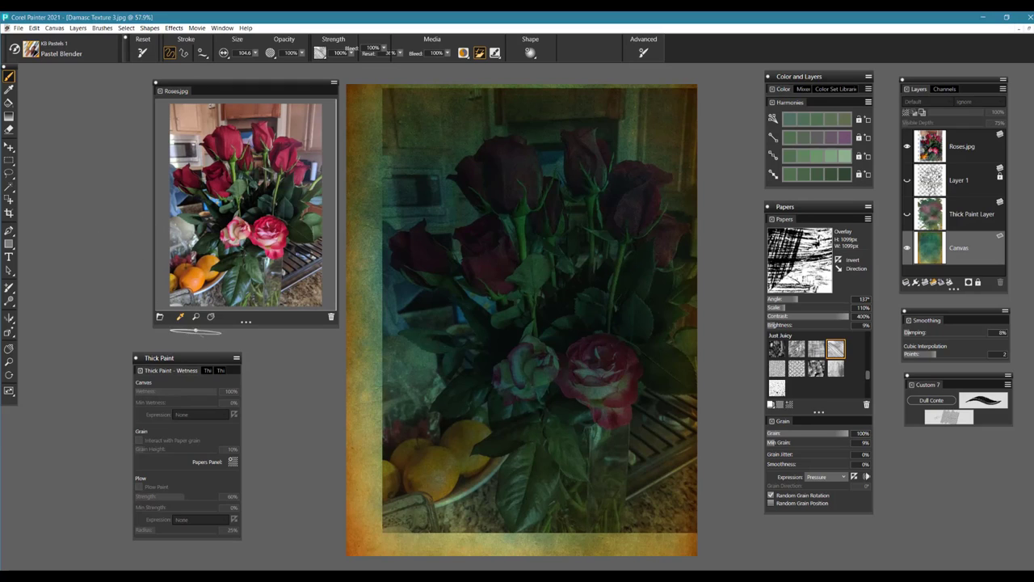
- Move the Thick Paint palette beneath the reference image, review its Shape settings and return to the Wetness settings
left_click_drag(196, 360, 240, 350)
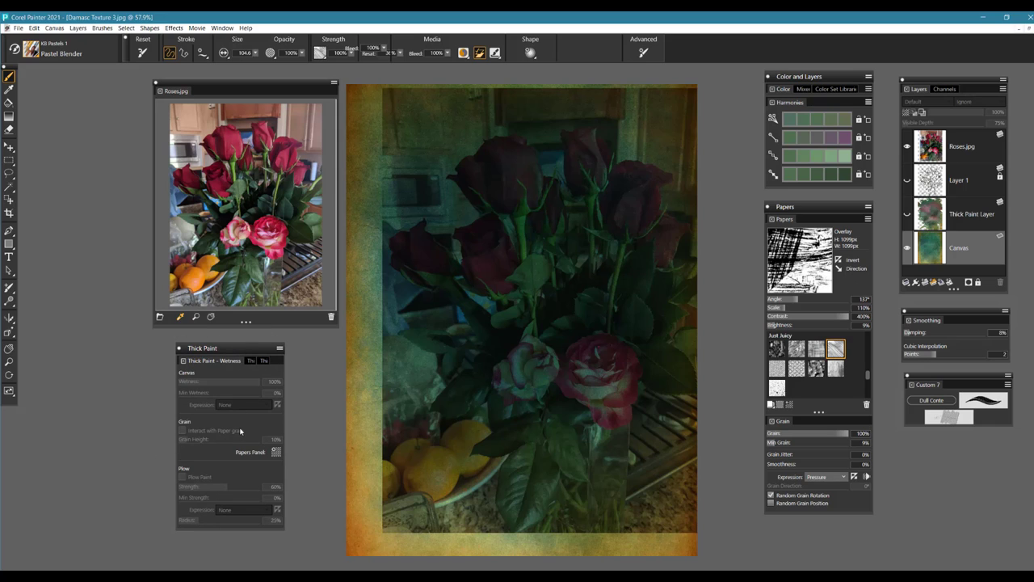
left_click_drag(244, 346, 255, 345)
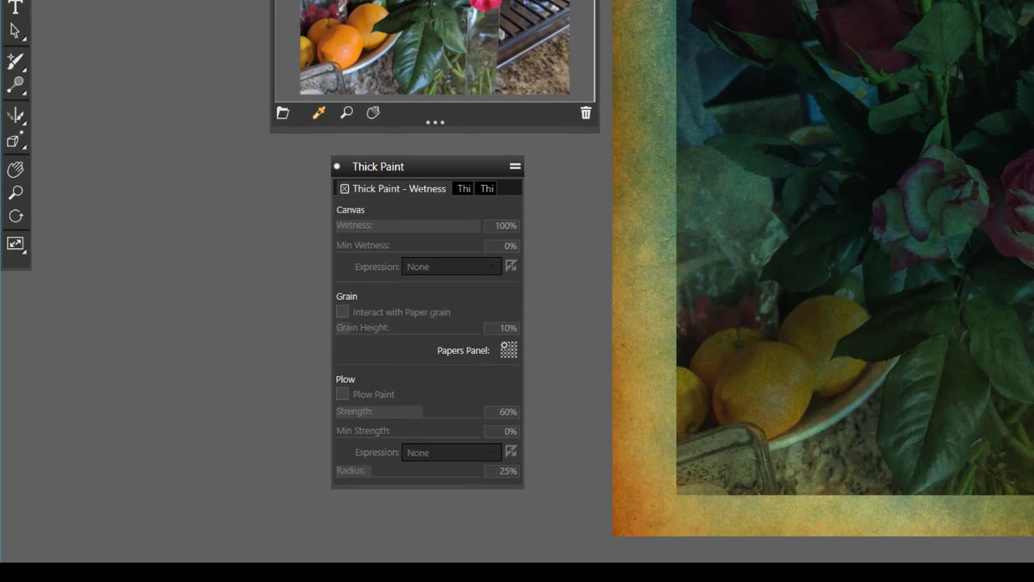
left_click(262, 358)
left_click(488, 188)
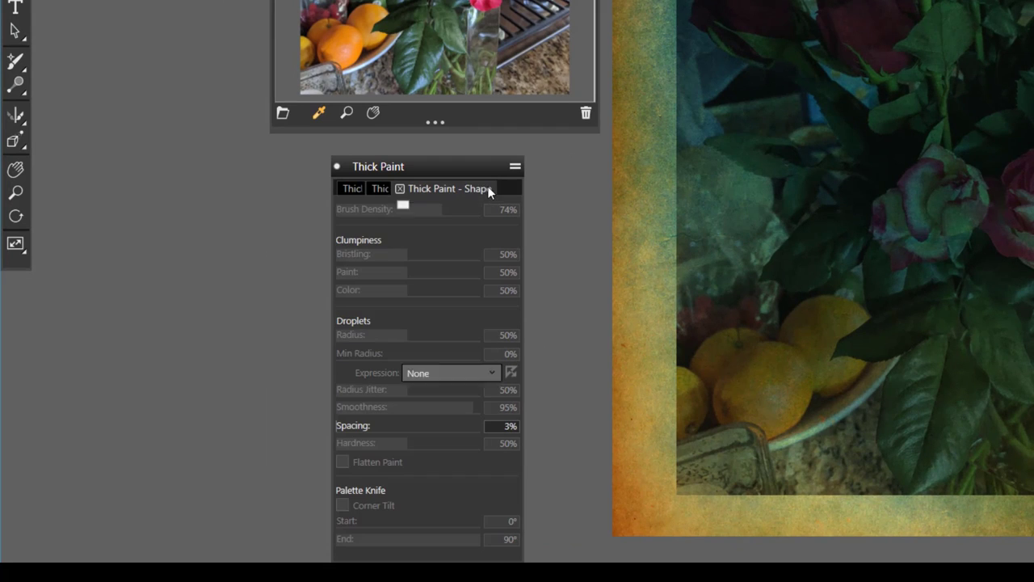
left_click(347, 189)
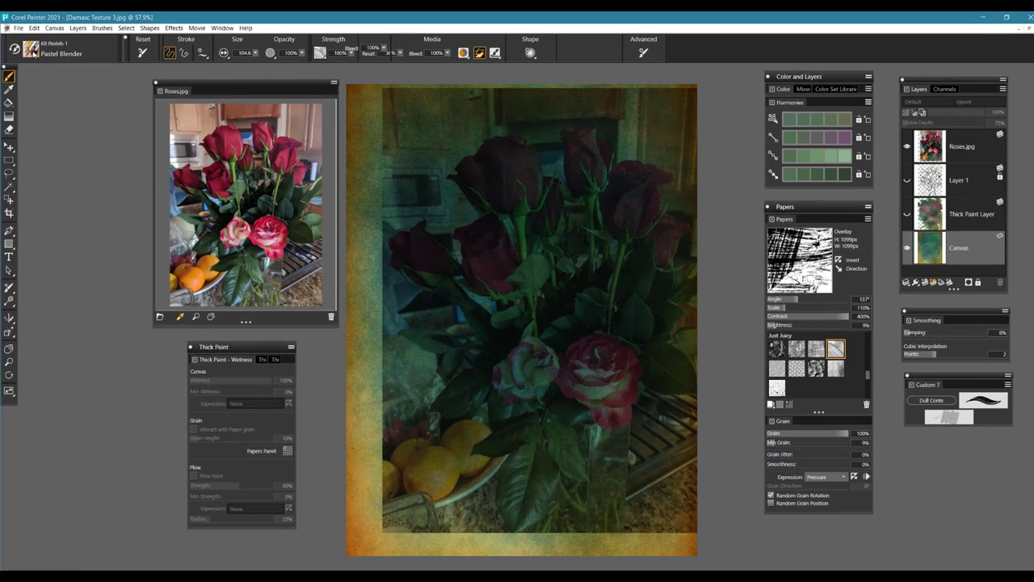
- Activate the Heavy Texture Knife from the Custom 7 palette and reset the brush to its default settings
left_click(35, 54)
left_click(301, 337)
left_click(980, 402)
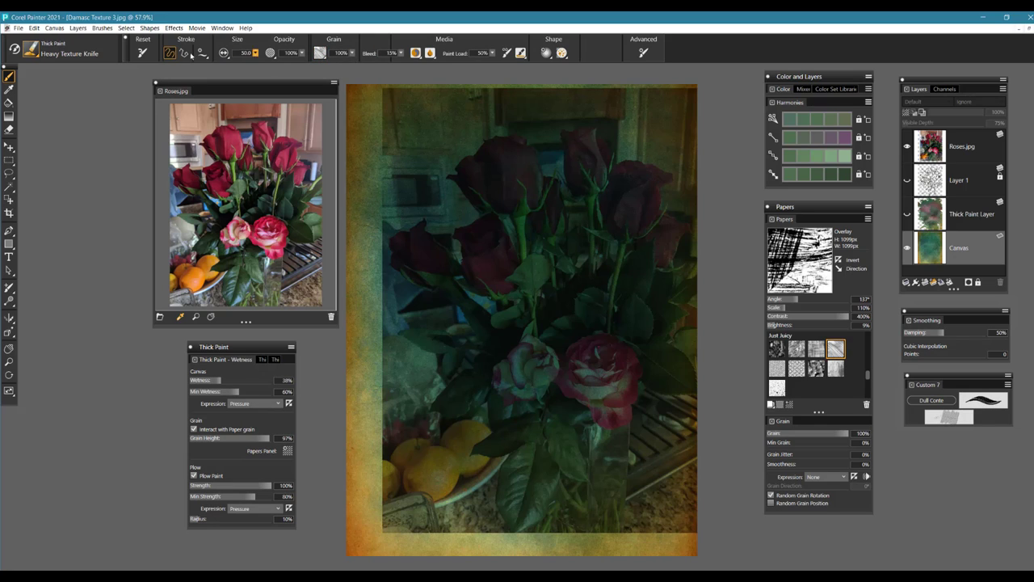
left_click(143, 53)
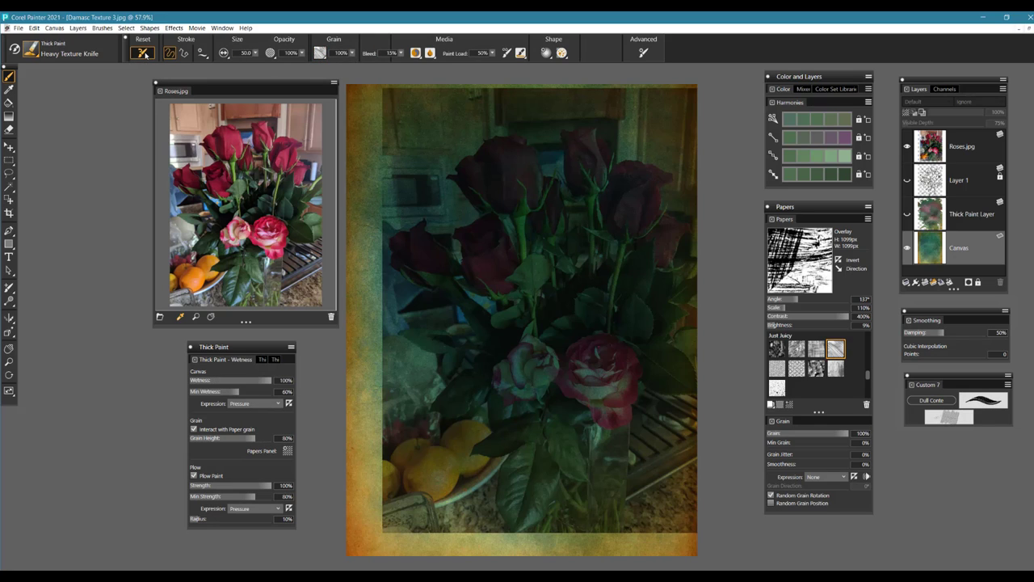
- Show the full Blending panel for the Heavy Texture Knife and place it beside the Thick Paint palette
left_click(416, 53)
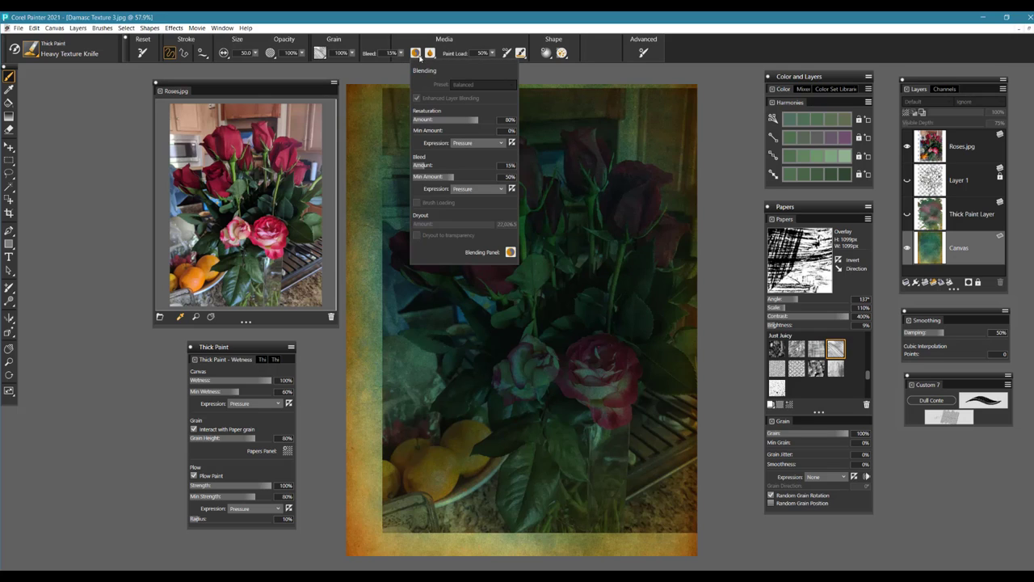
left_click(511, 253)
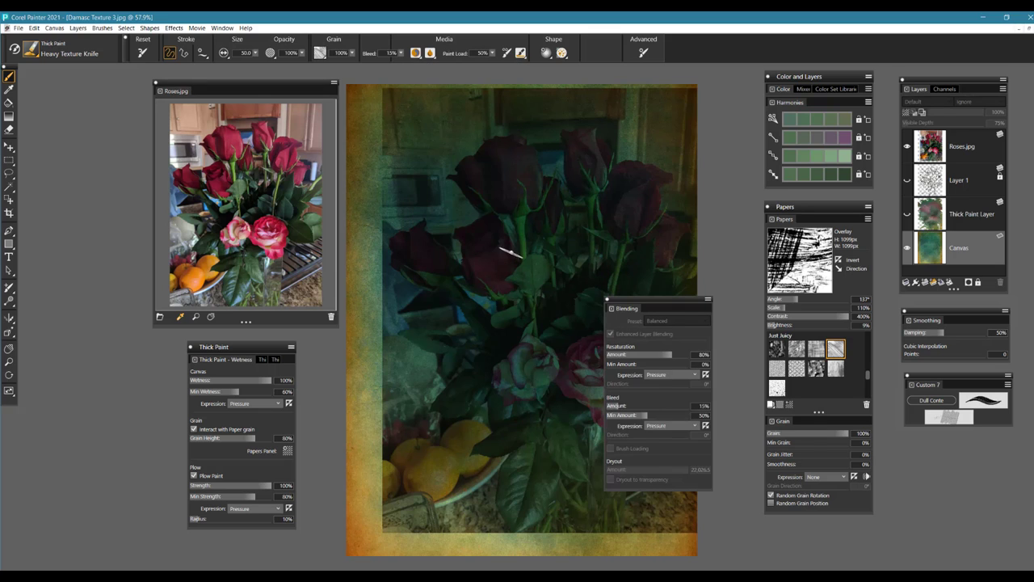
mouse_move(663, 304)
left_mouse_down()
mouse_move(101, 324)
mouse_move(99, 344)
mouse_move(113, 349)
left_mouse_up()
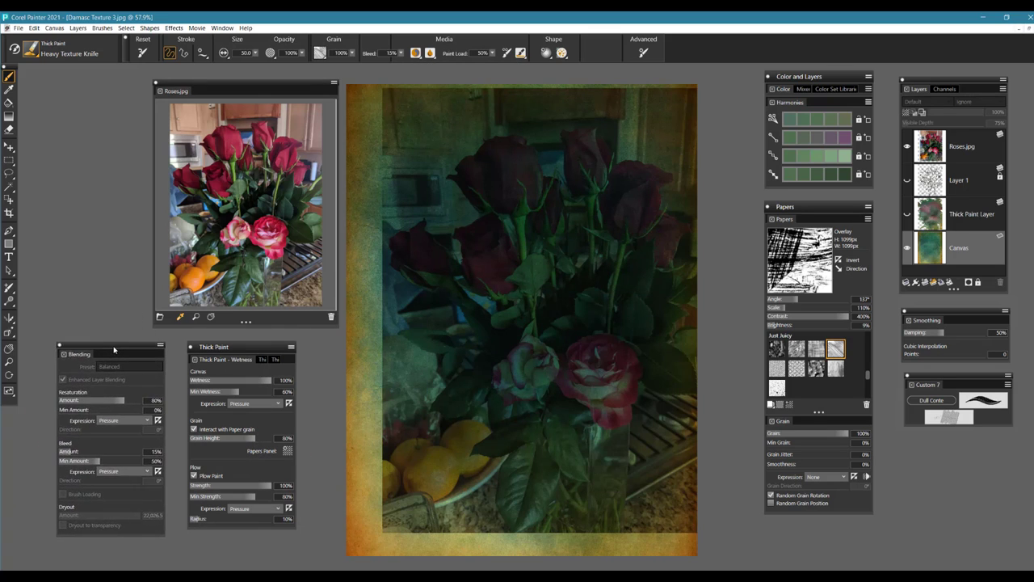
- Toggle the Thick Paint - Wetness panel off and back on, and try a higher Grain Height
left_click(430, 54)
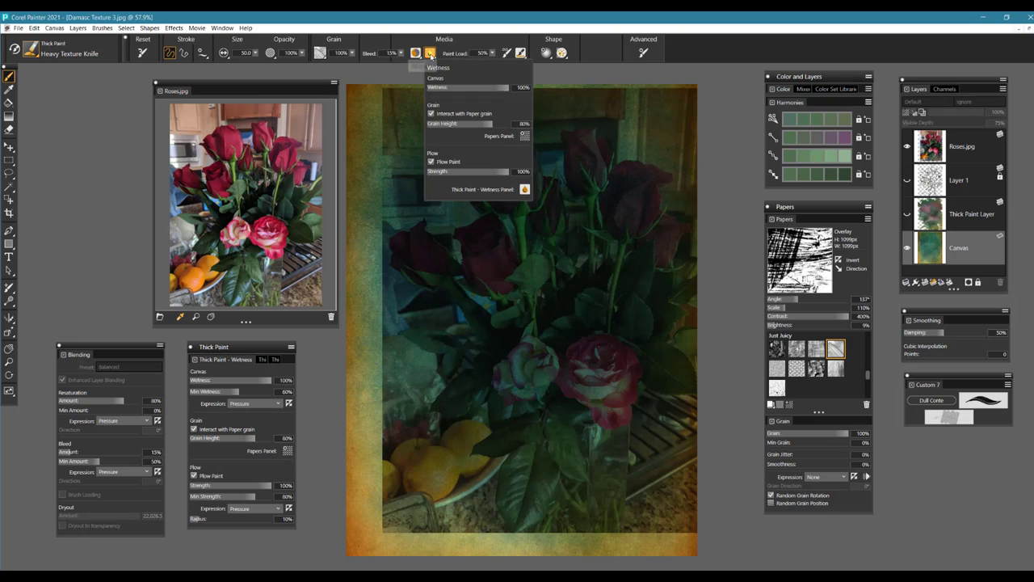
left_click(525, 190)
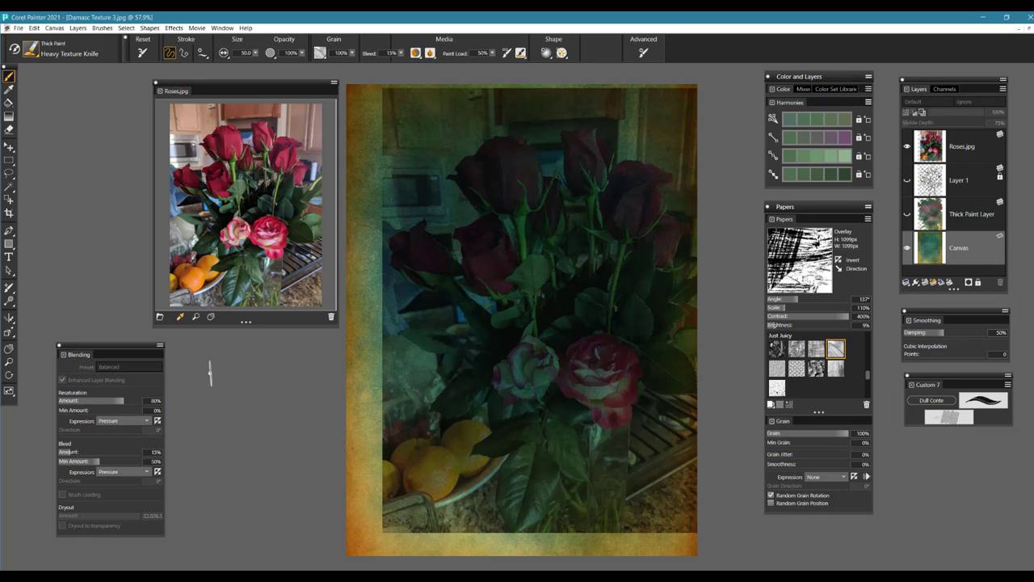
left_click(431, 53)
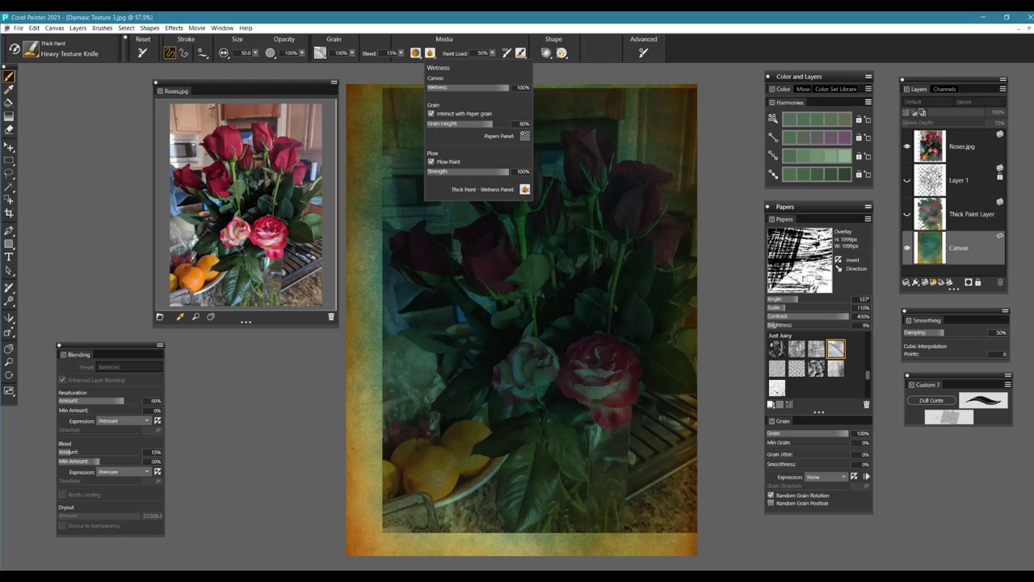
left_click(525, 189)
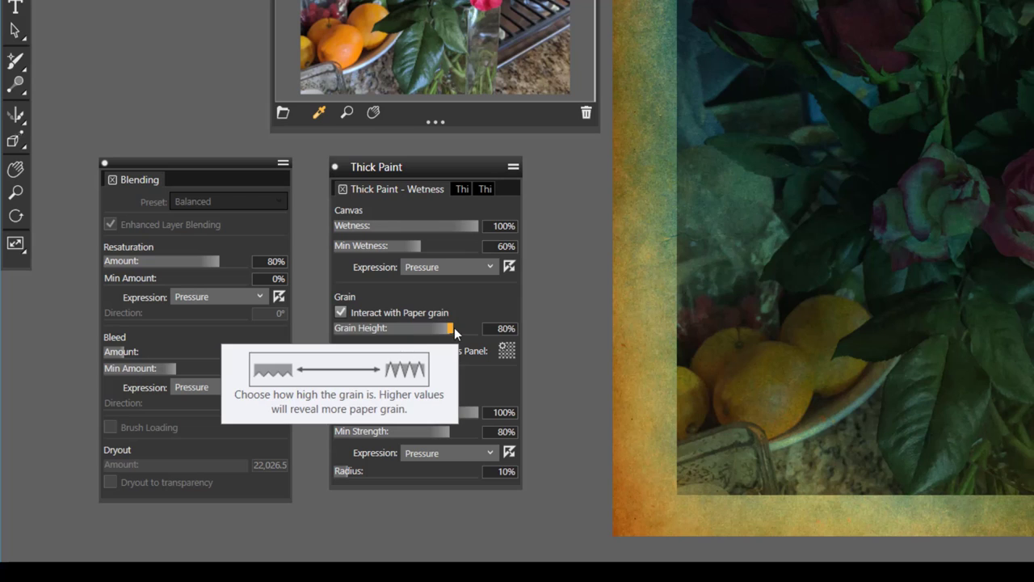
left_click_drag(454, 328, 477, 329)
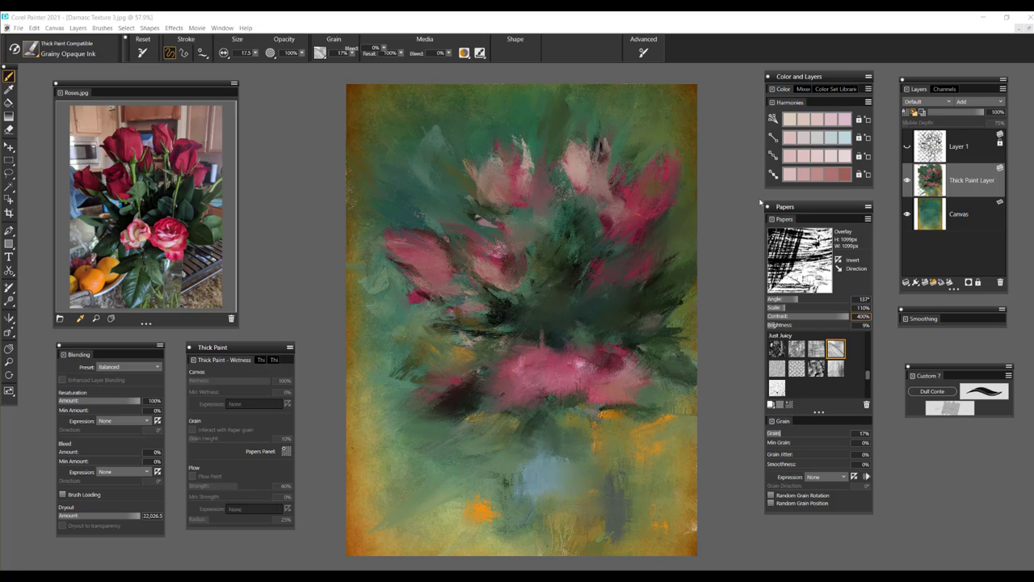
- Activate the Heavy Texture Knife and begin converting the painted rose layer to a Thick Paint layer, accepting the deletion of Impasto depth
left_click(991, 394)
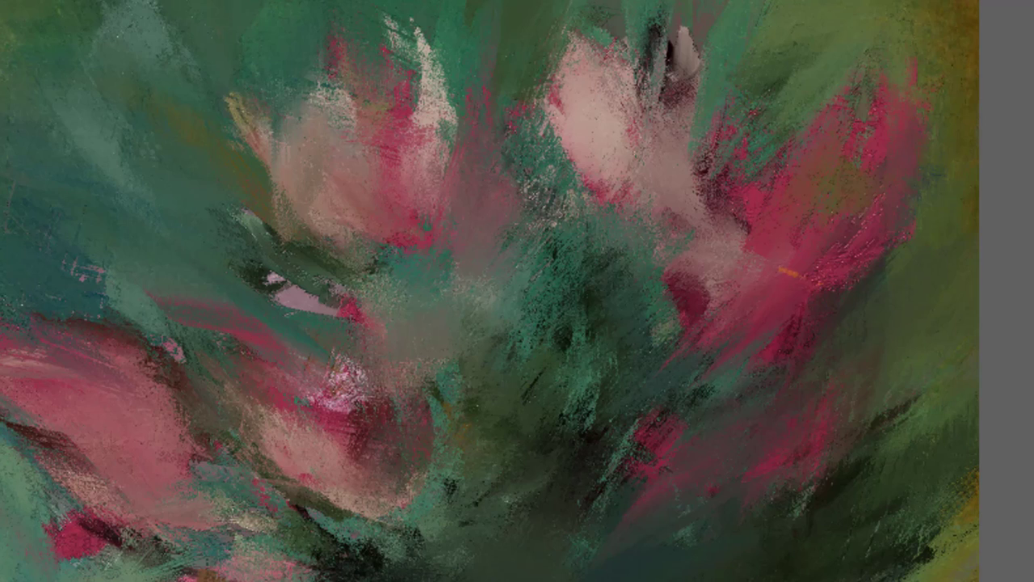
right_click(964, 167)
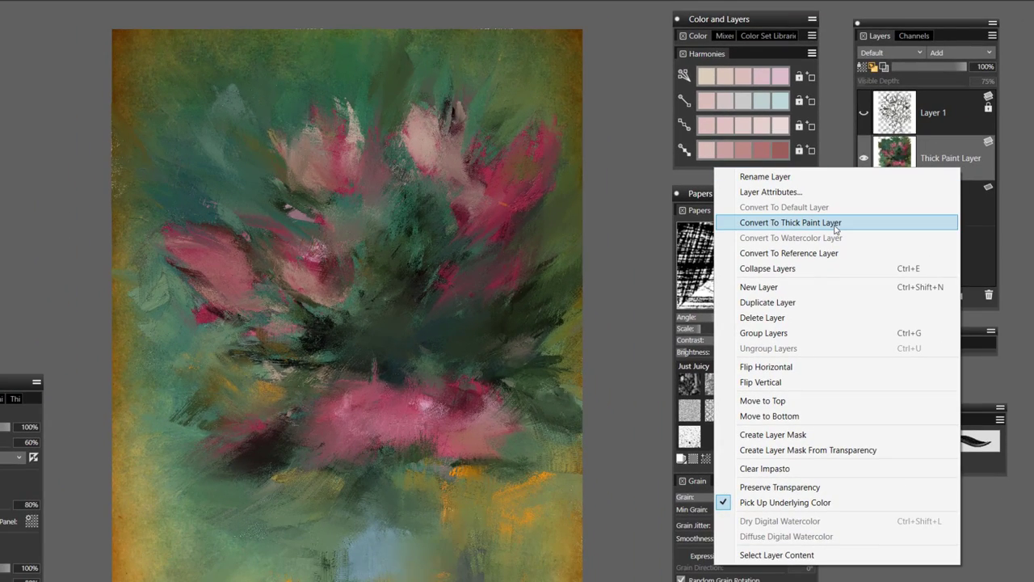
left_click(836, 224)
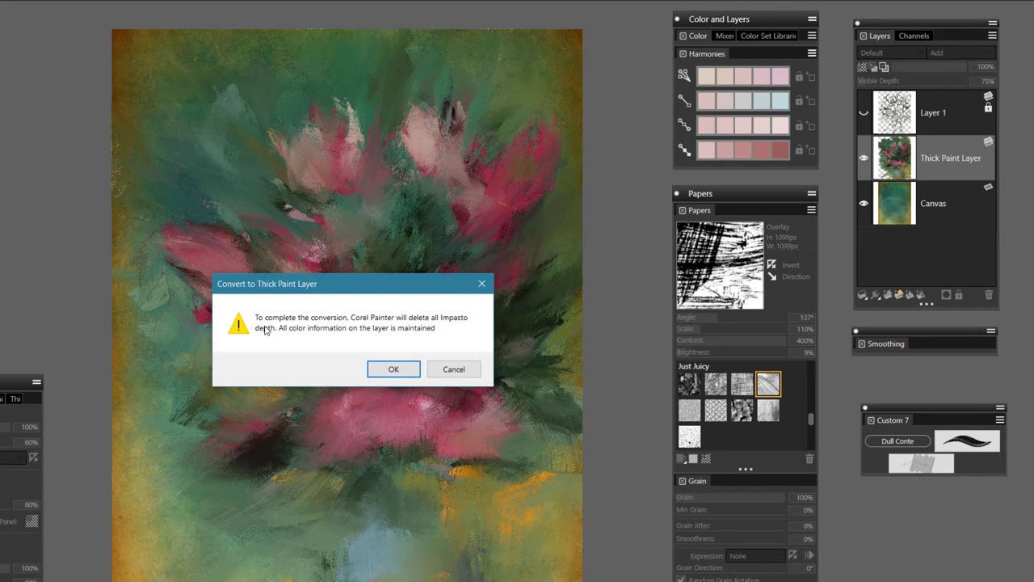
left_click(393, 371)
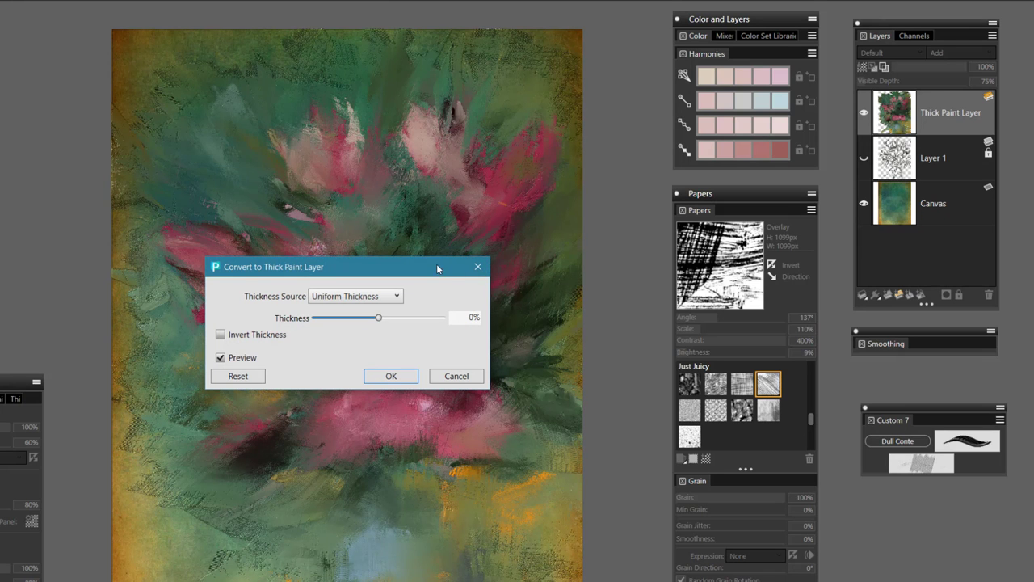
- Preview different Uniform Thickness values for the layer conversion and apply it with Thickness at -84%
mouse_move(430, 260)
left_mouse_down()
mouse_move(332, 243)
mouse_move(216, 34)
mouse_move(211, 50)
left_mouse_up()
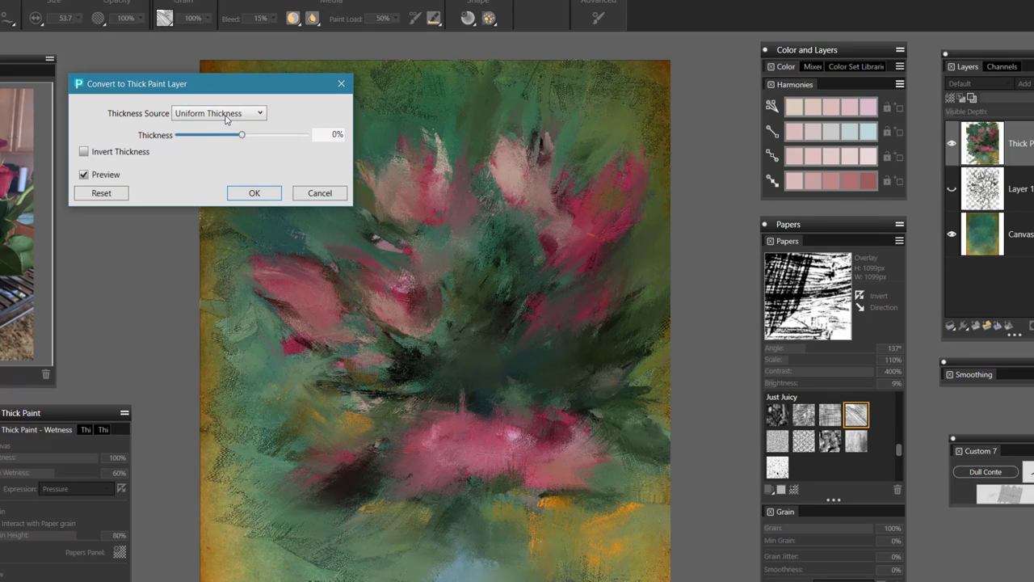
left_click_drag(242, 135, 182, 139)
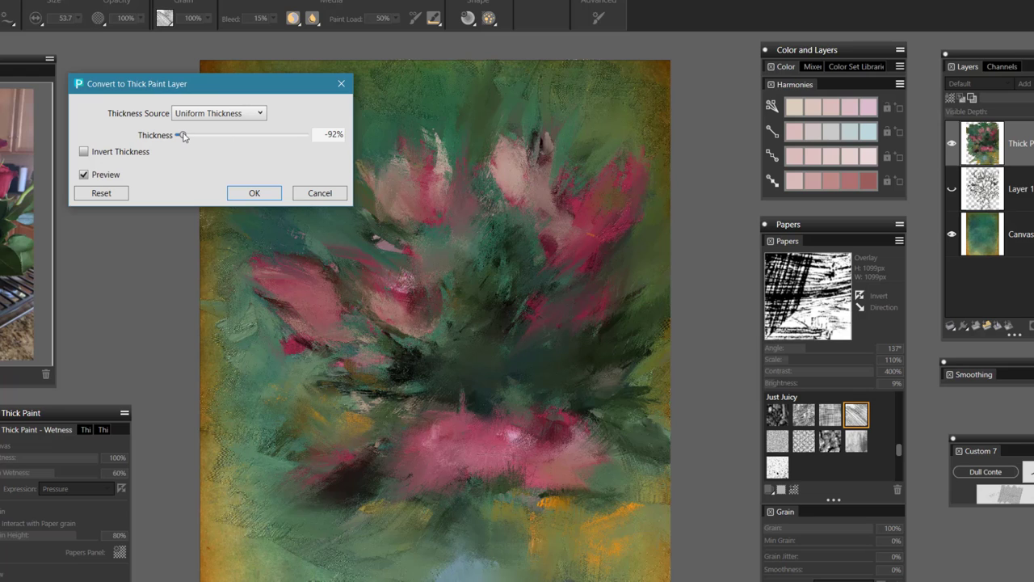
left_click_drag(183, 136, 307, 135)
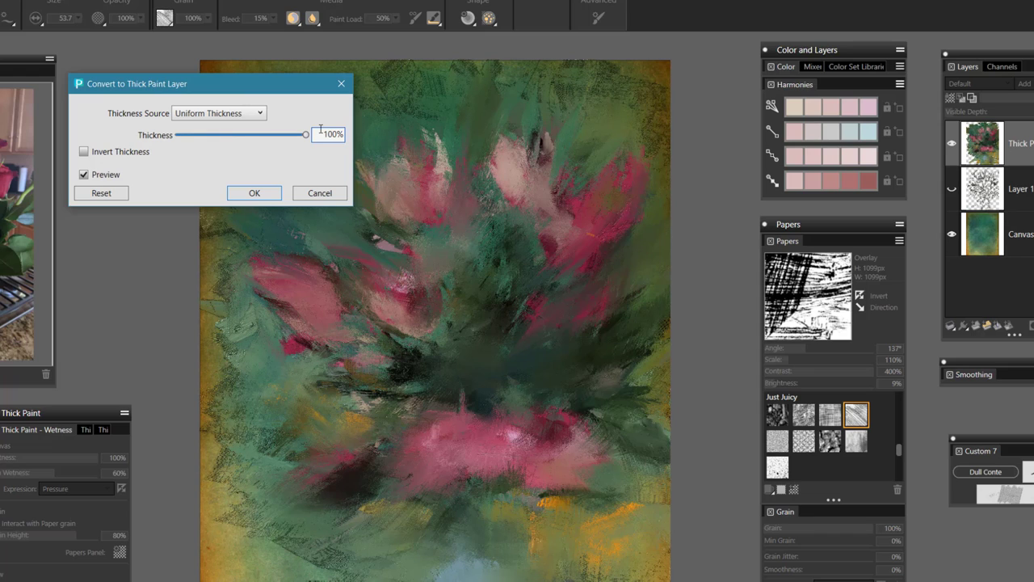
left_click(189, 139)
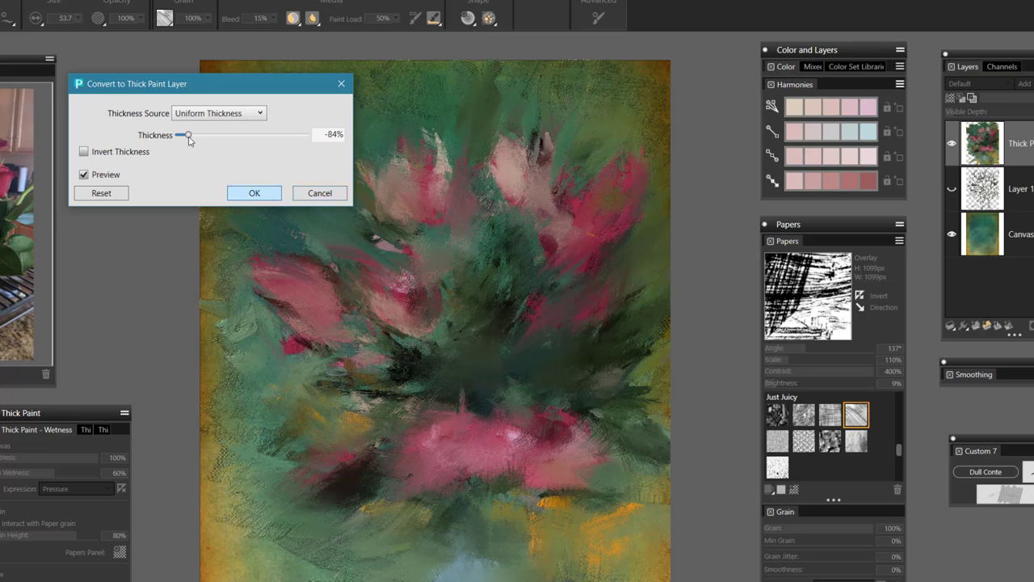
left_click(258, 200)
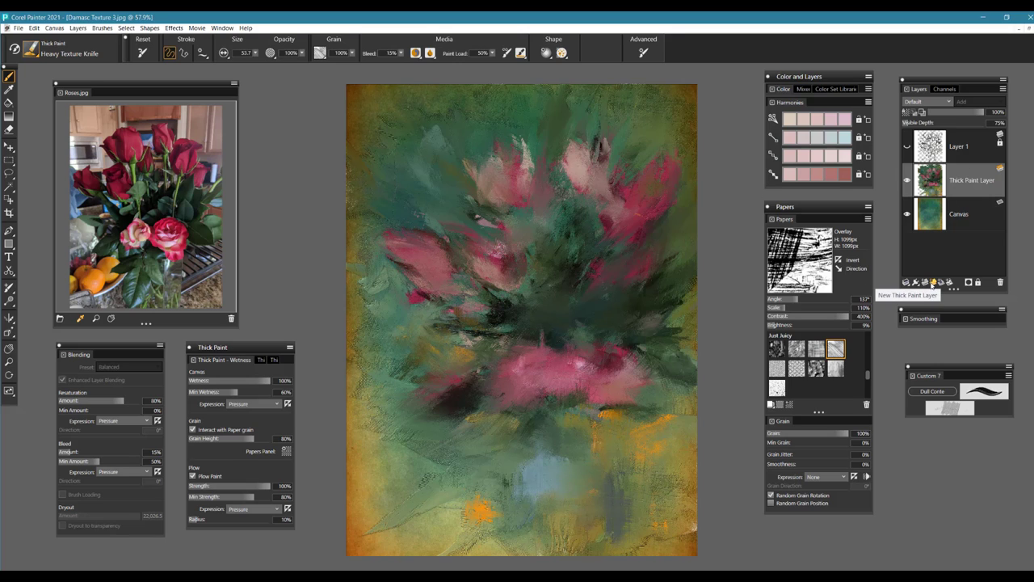
- Add a new Thick Paint layer, sample a rose color from the reference image and paint thick strokes on the upper-right rose
left_click(932, 282)
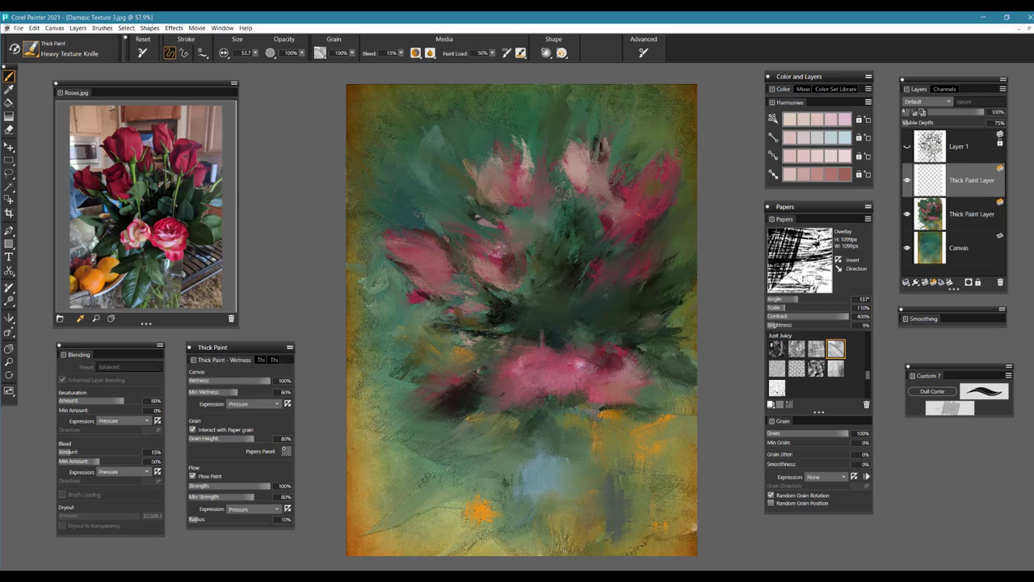
left_click(184, 154)
mouse_move(647, 204)
left_mouse_down()
mouse_move(668, 175)
mouse_move(673, 182)
mouse_move(645, 207)
mouse_move(665, 160)
mouse_move(651, 203)
mouse_move(645, 160)
mouse_move(669, 196)
left_mouse_up()
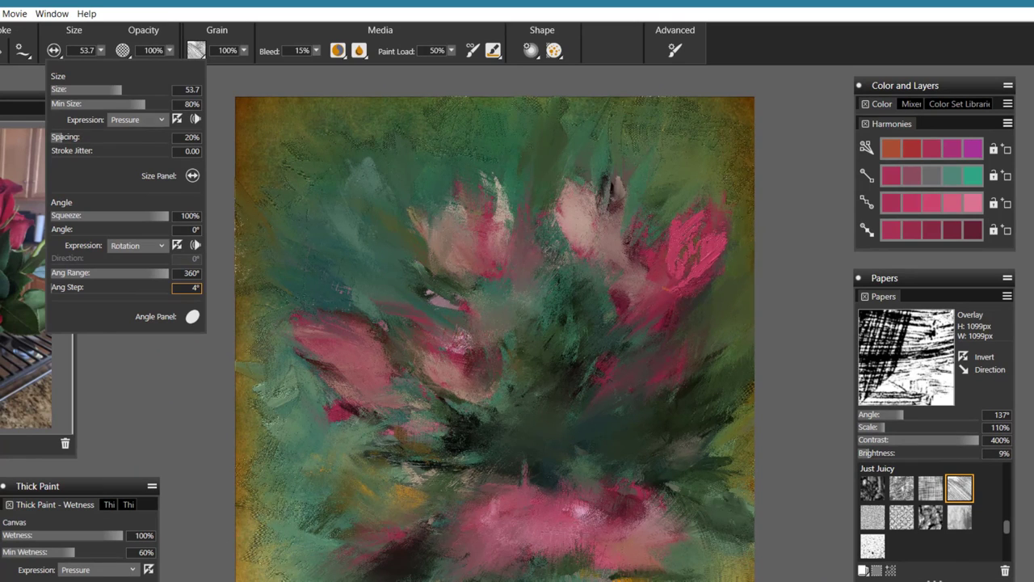
- Set the Heavy Texture Knife's size to 50 and its Angle expression to Rotation
key("Escape")
key("[")
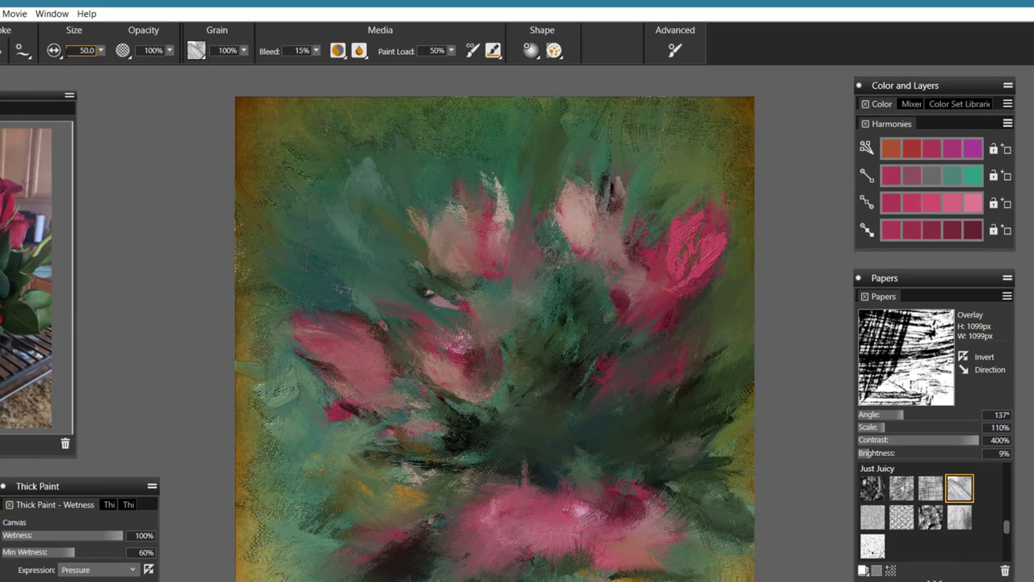
left_click(53, 50)
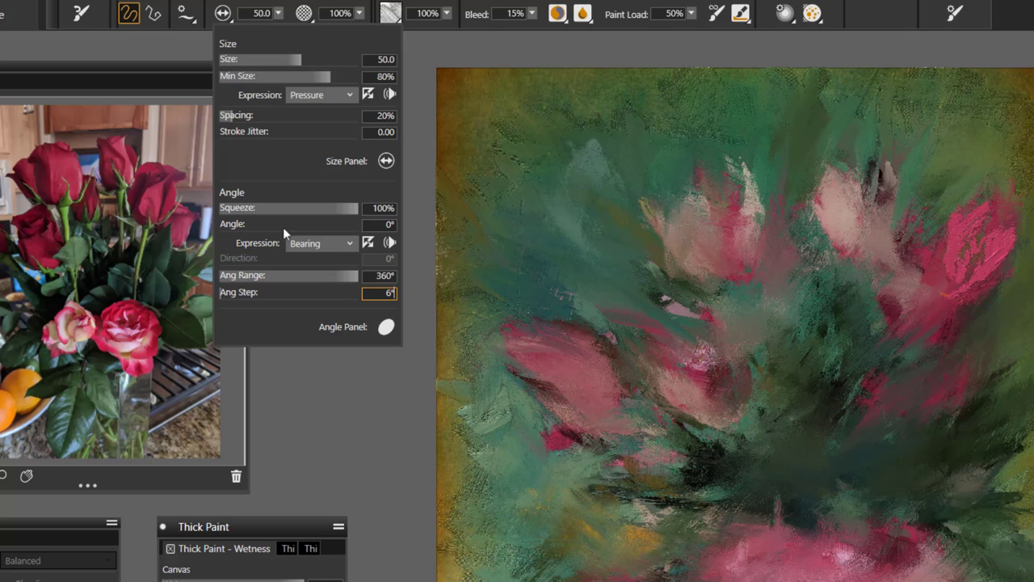
left_click(343, 248)
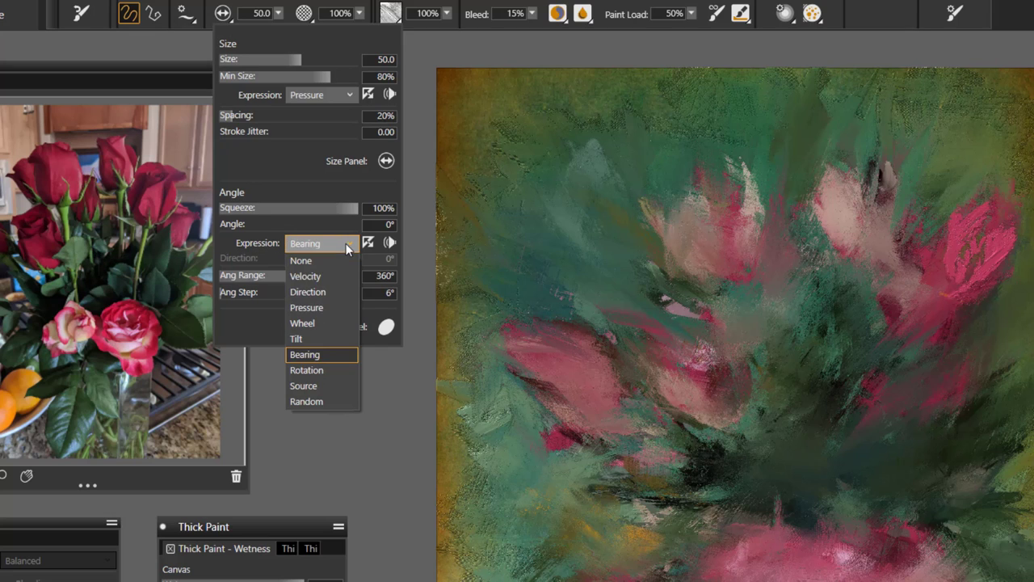
left_click(318, 369)
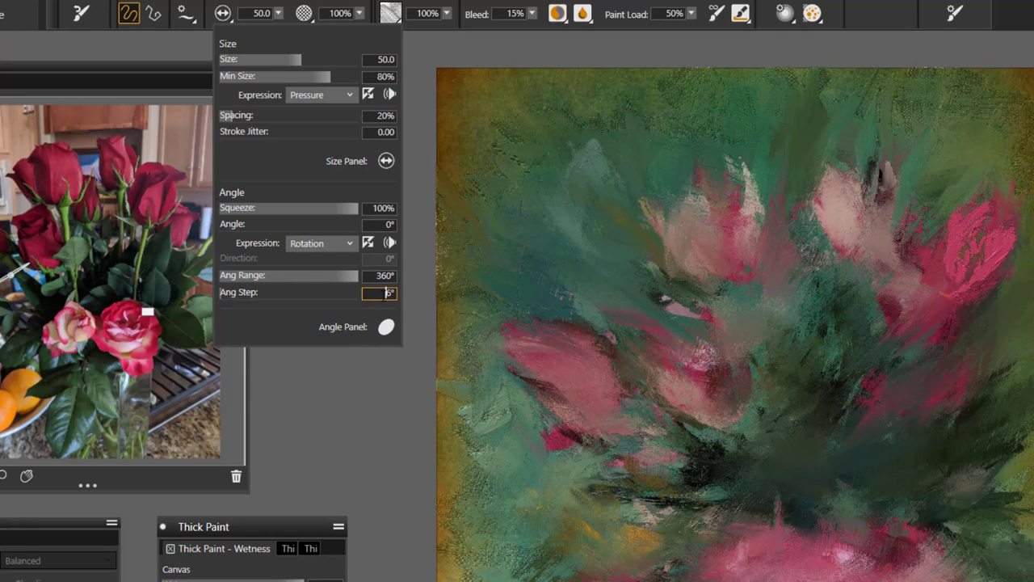
- Set the Heavy Texture Knife's Angle Step to 4°
left_click(385, 293)
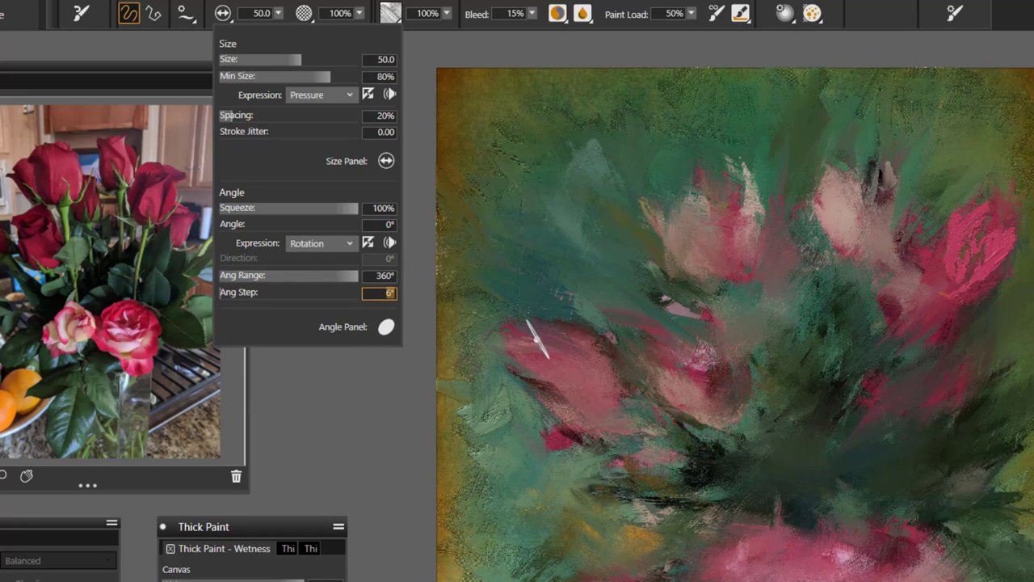
type("4")
key("Return")
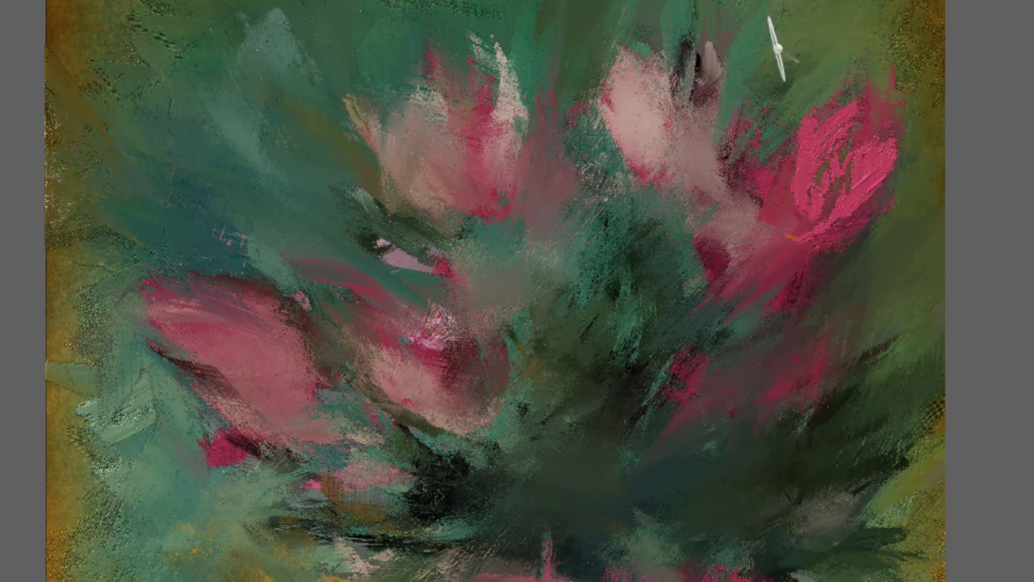
- Paint thick rose-red strokes along both outer edges and the base of the upper-right rose
left_click_drag(795, 207, 830, 118)
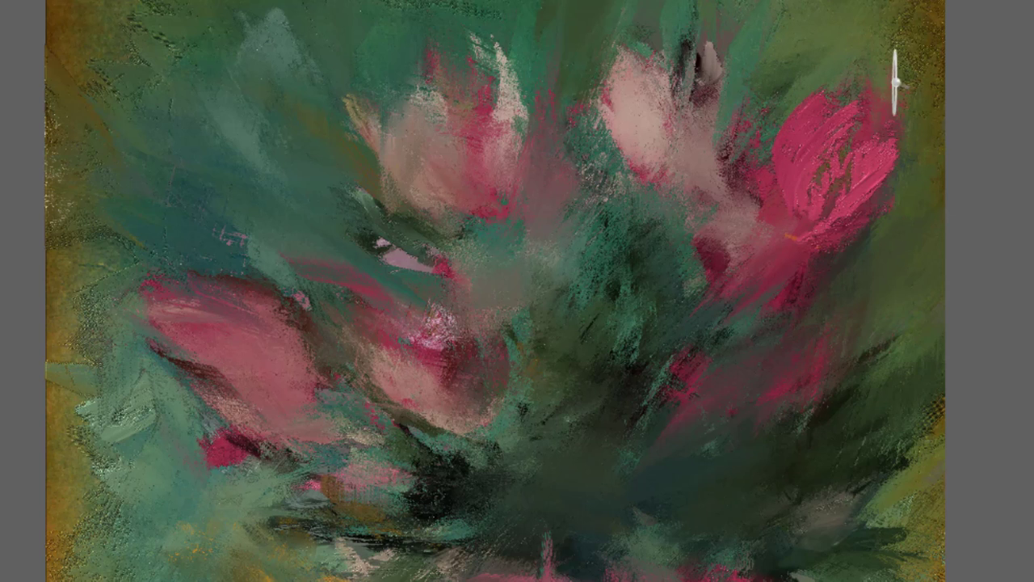
left_click_drag(852, 228, 899, 121)
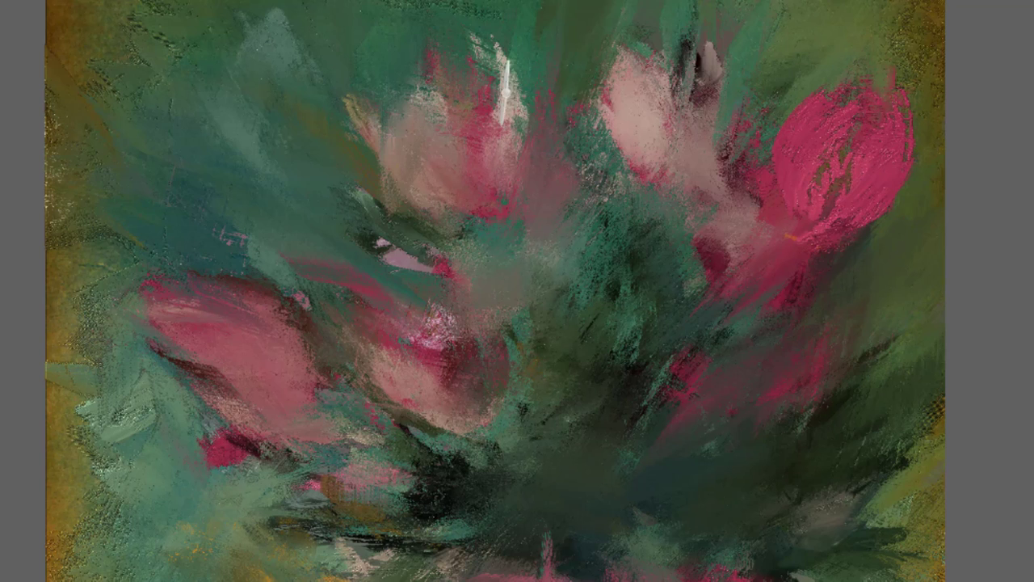
mouse_move(771, 198)
left_mouse_down()
mouse_move(755, 171)
mouse_move(718, 253)
mouse_move(771, 188)
mouse_move(819, 95)
mouse_move(831, 122)
mouse_move(815, 229)
left_mouse_up()
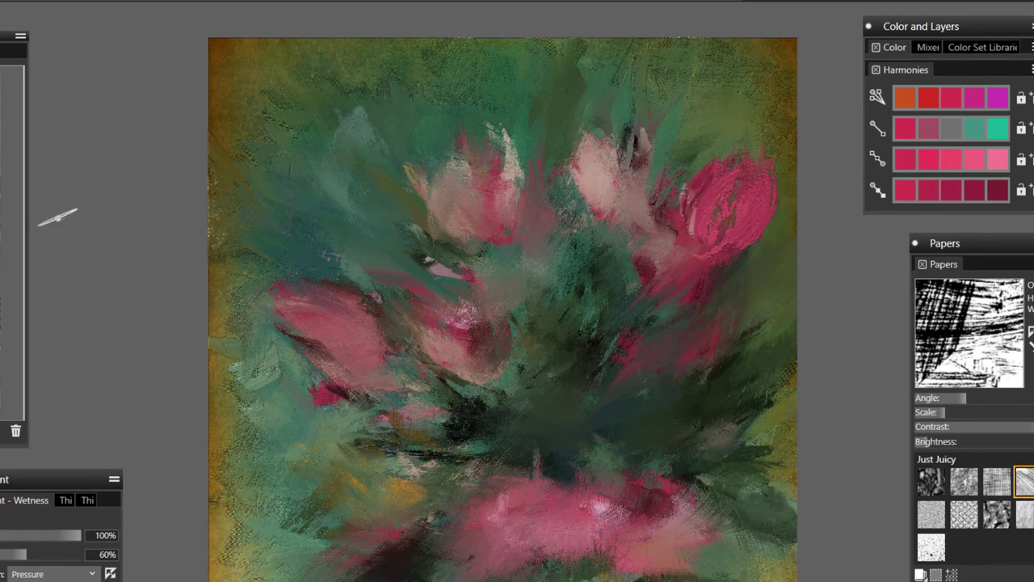
- Sample the upper-right rose's color, choose the lightest Monochromatic Light Harmony swatch and lock all the color harmonies
left_click(720, 193, "alt")
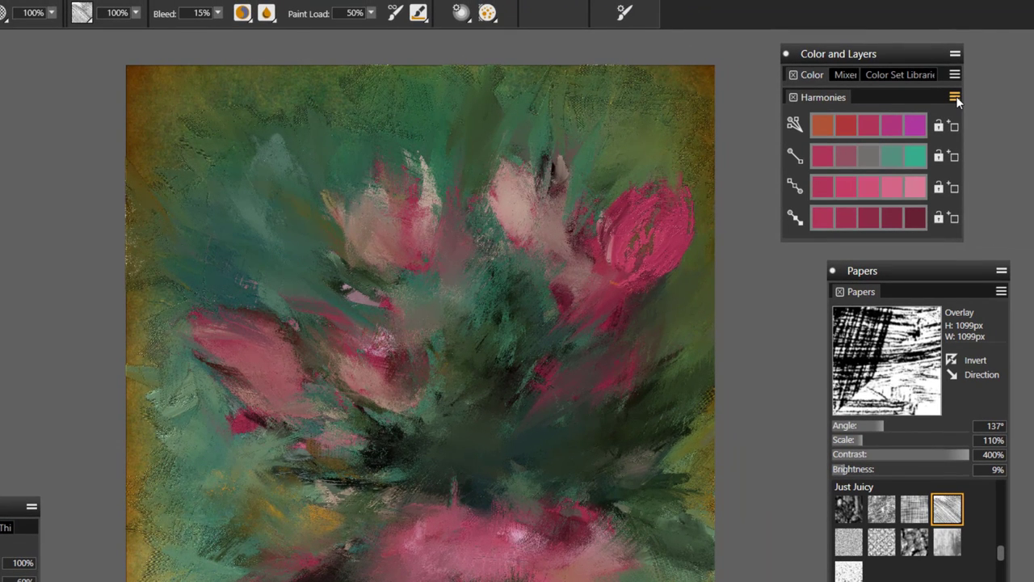
left_click(956, 97)
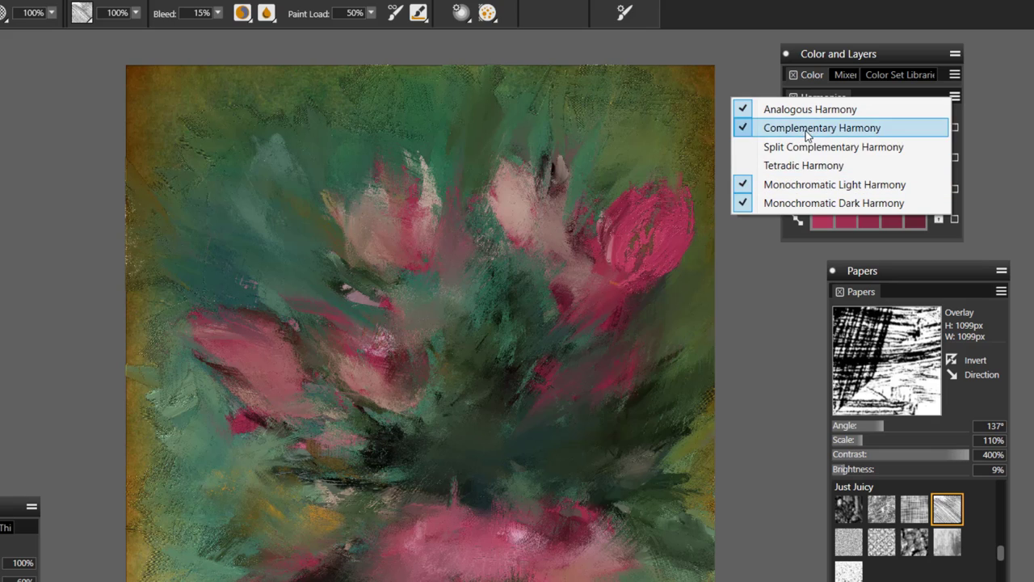
left_click(768, 276)
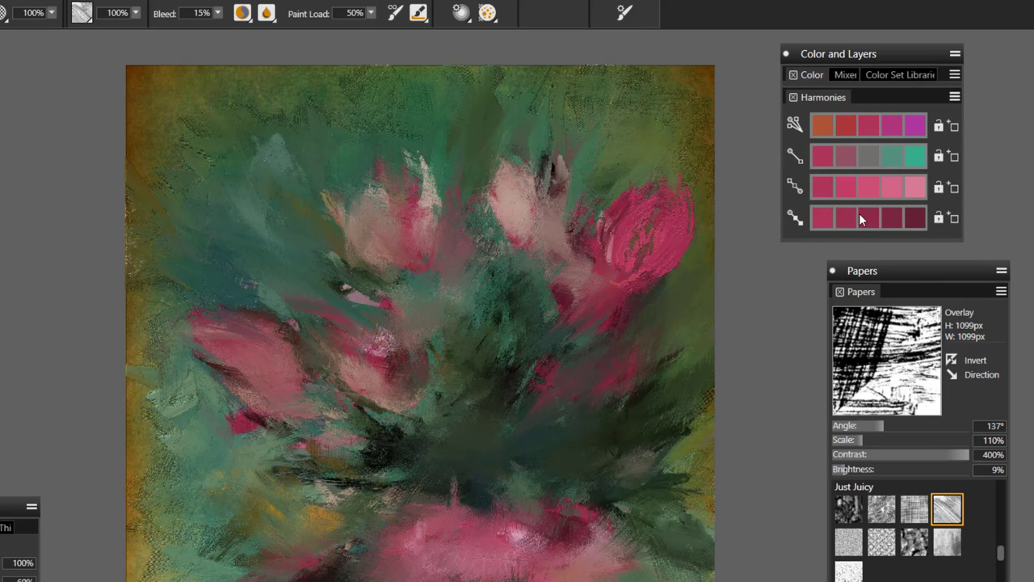
left_click(939, 189)
left_click(916, 189)
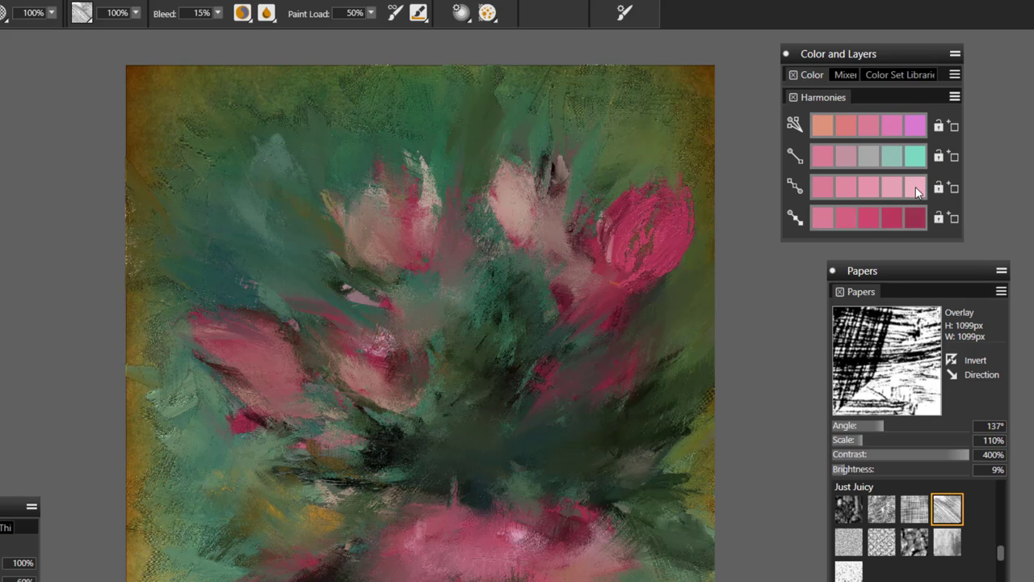
left_click(940, 188)
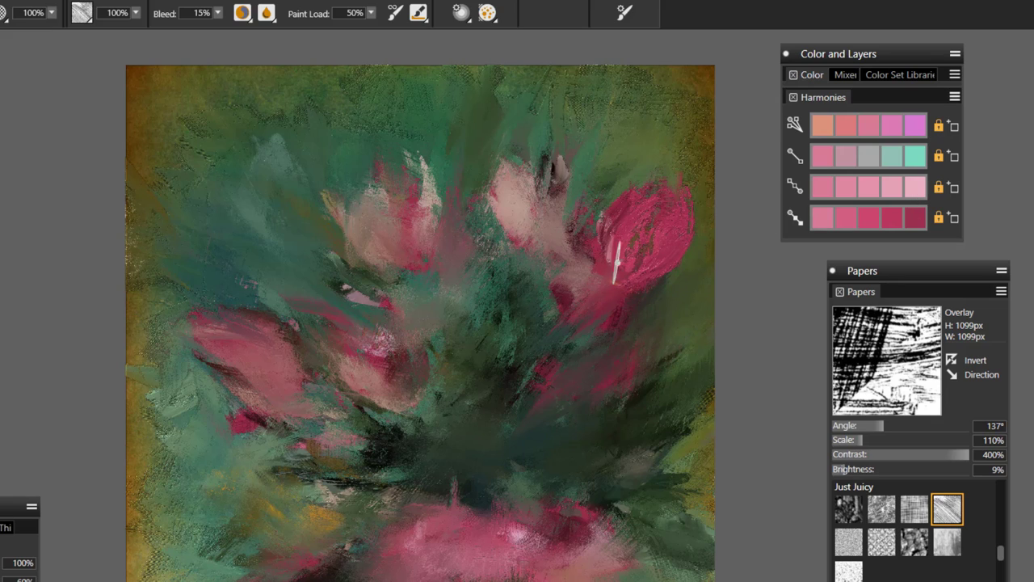
- Paint deep rose strokes on the upper-right rose and along the petals of the top-center and upper-left roses
mouse_move(617, 262)
left_mouse_down()
mouse_move(611, 276)
mouse_move(603, 229)
left_mouse_up()
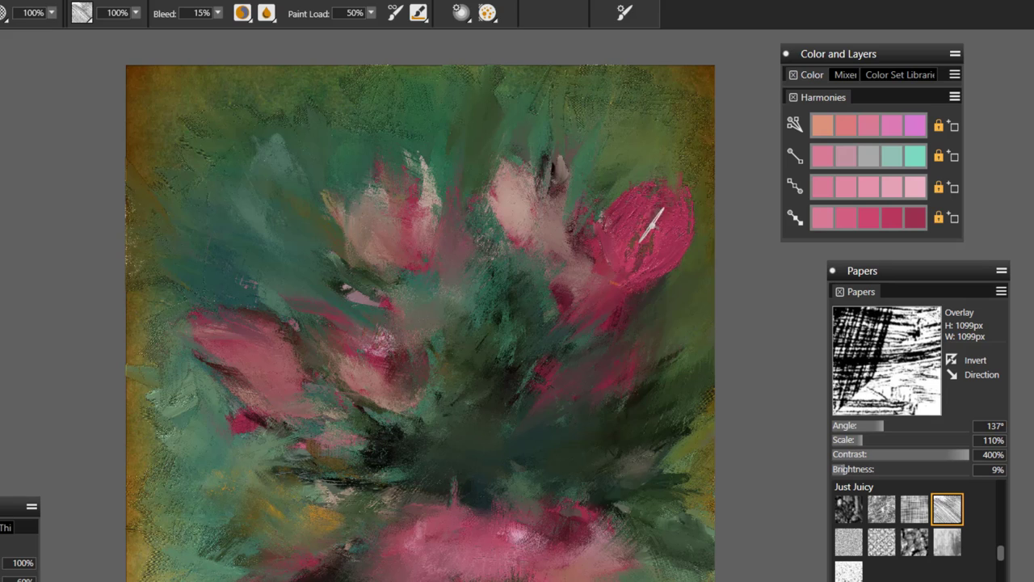
mouse_move(528, 224)
left_mouse_down()
mouse_move(541, 182)
mouse_move(553, 194)
mouse_move(542, 224)
left_mouse_up()
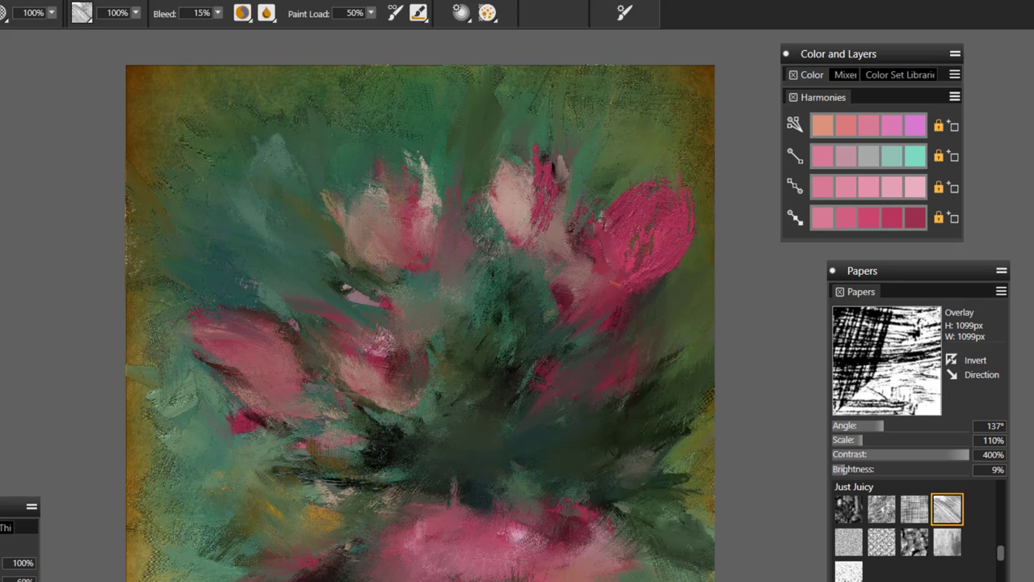
mouse_move(496, 154)
left_mouse_down()
mouse_move(495, 218)
mouse_move(501, 234)
mouse_move(497, 203)
mouse_move(508, 239)
left_mouse_up()
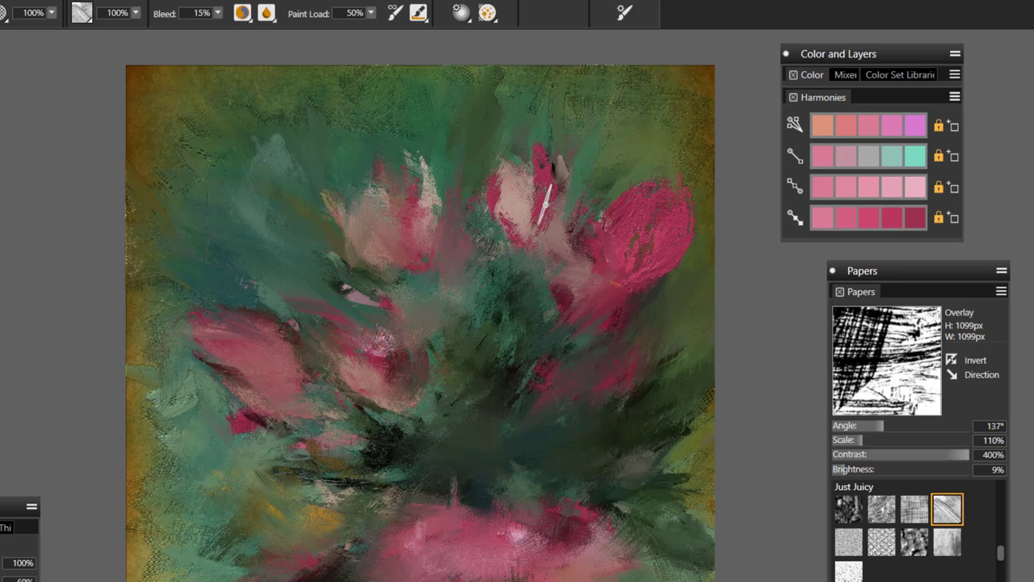
mouse_move(545, 204)
left_mouse_down()
mouse_move(543, 165)
mouse_move(541, 230)
left_mouse_up()
mouse_move(408, 160)
left_mouse_down()
mouse_move(427, 267)
mouse_move(406, 144)
mouse_move(375, 204)
left_mouse_up()
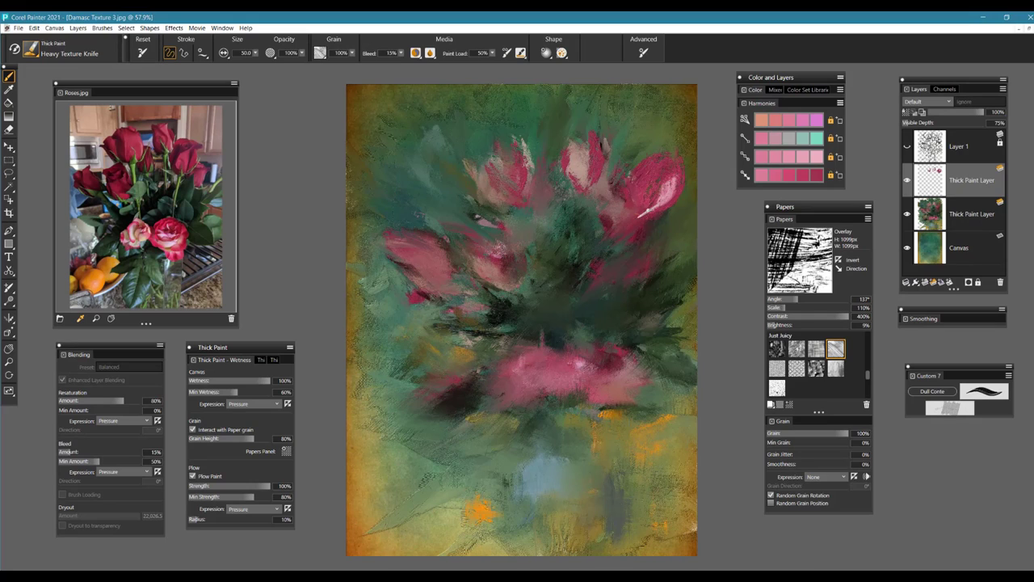
- Shape the inner petals of the upper-right rose with light pink and crimson strokes
mouse_move(672, 190)
left_mouse_down()
mouse_move(659, 199)
mouse_move(665, 178)
mouse_move(663, 196)
mouse_move(677, 185)
left_mouse_up()
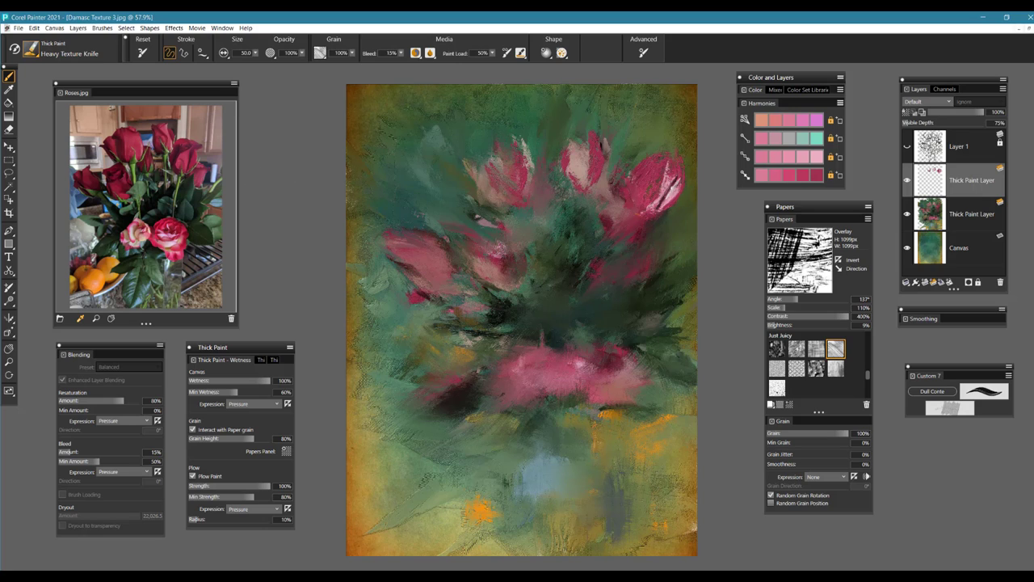
mouse_move(670, 188)
left_mouse_down()
mouse_move(674, 166)
mouse_move(667, 190)
left_mouse_up()
left_click_drag(668, 182, 664, 196)
left_click_drag(674, 189, 677, 198)
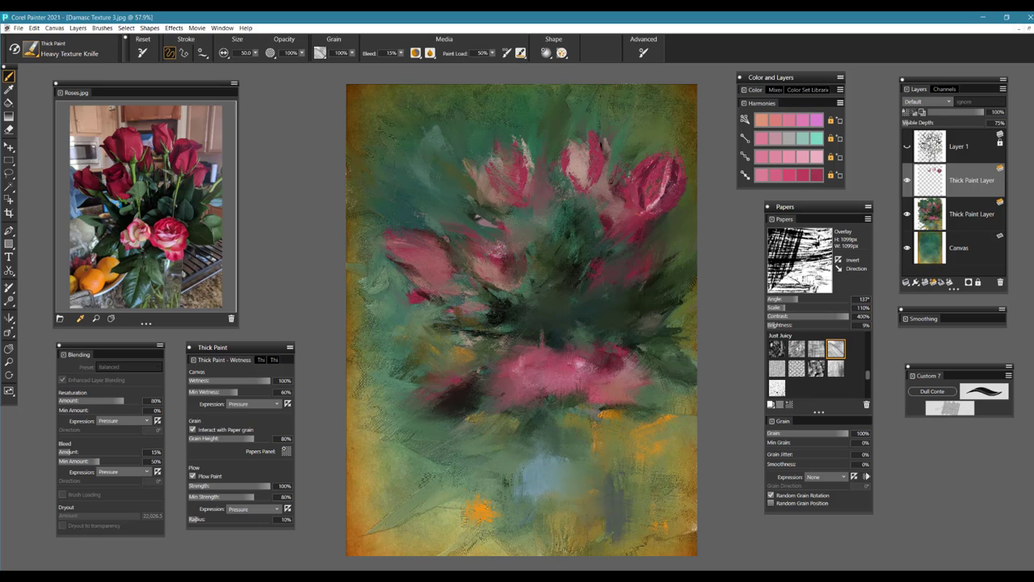
- Add light petal strokes to the upper-right rose and peach highlights to the roses on the left side
left_click_drag(644, 168, 641, 202)
left_click_drag(640, 175, 639, 202)
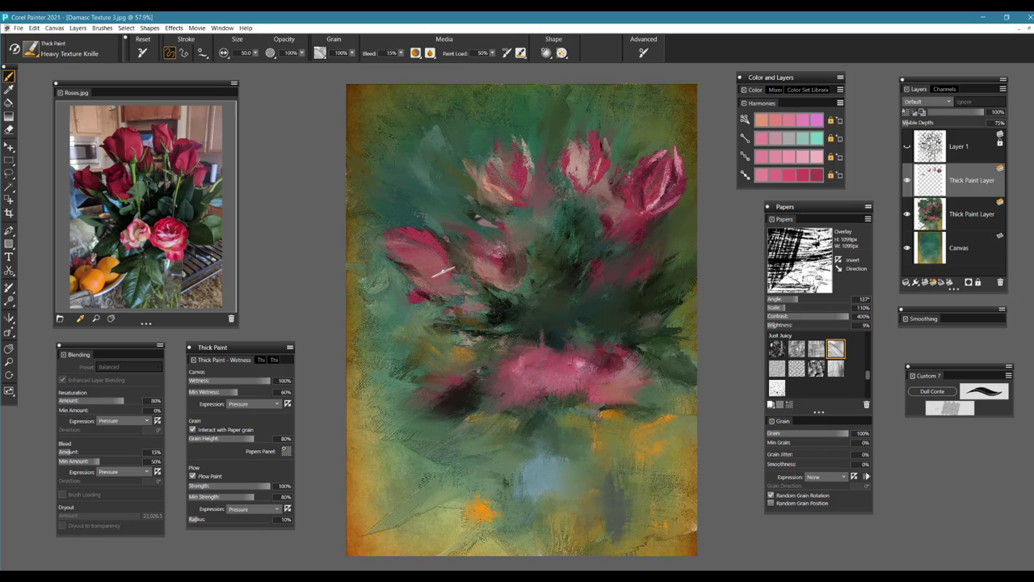
mouse_move(421, 260)
left_mouse_down()
mouse_move(419, 252)
mouse_move(431, 261)
left_mouse_up()
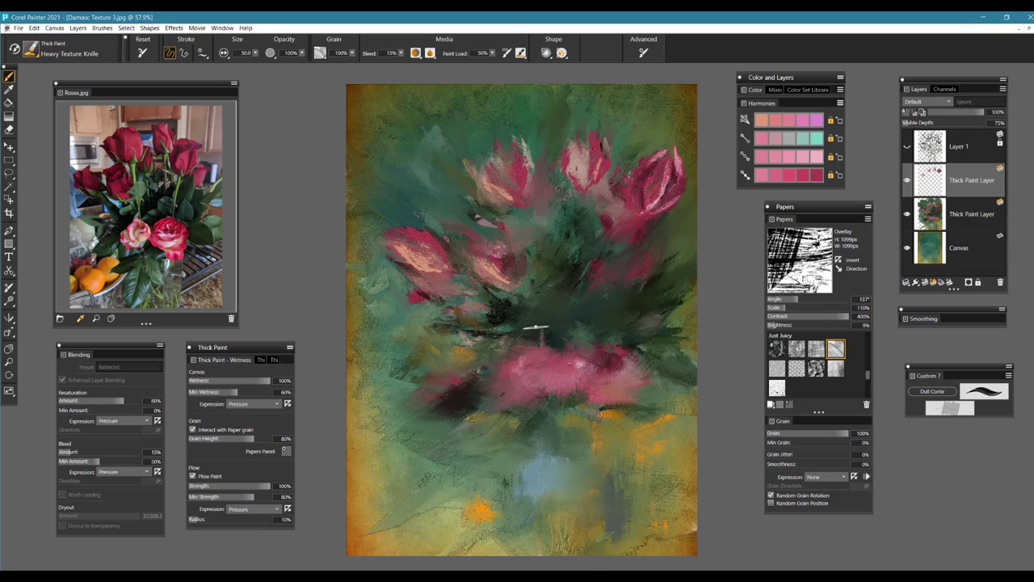
left_click_drag(645, 189, 657, 167)
- Update the Monochromatic Dark Harmony with deeper reds and paint dark crimson shading with pink petals on the top-center rose
left_click(832, 174)
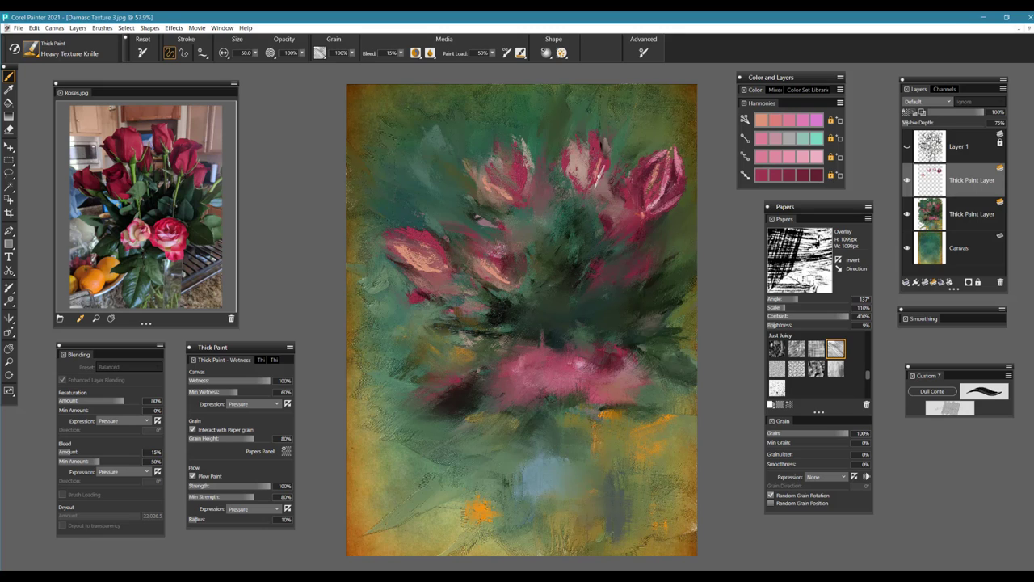
mouse_move(569, 172)
left_mouse_down()
mouse_move(583, 150)
mouse_move(578, 187)
mouse_move(583, 149)
mouse_move(576, 160)
left_mouse_up()
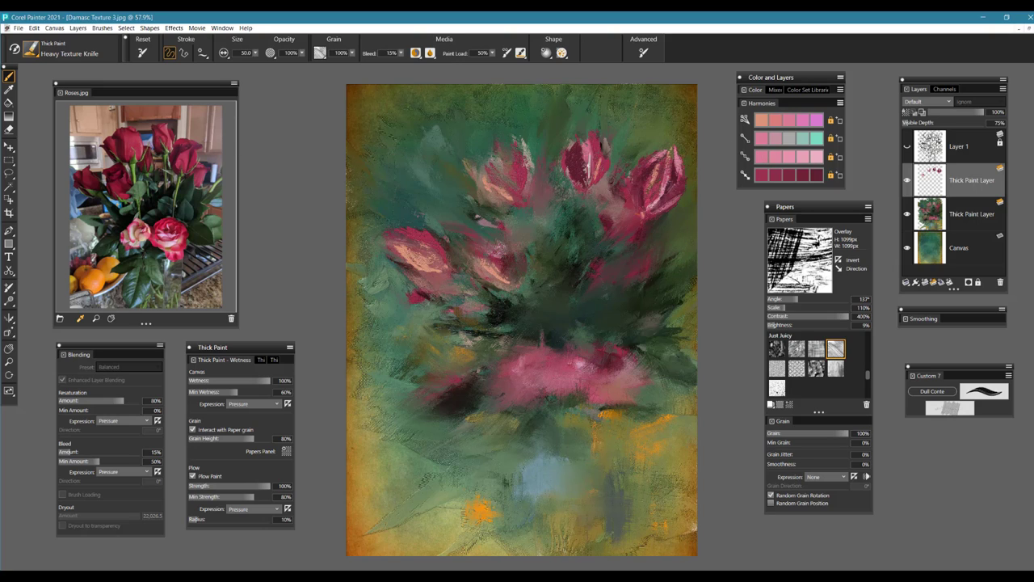
left_click_drag(603, 160, 587, 187)
- Extend outer petals on the upper-right, upper-left and left roses with pink, peach and crimson strokes
mouse_move(661, 199)
left_mouse_down()
mouse_move(661, 174)
mouse_move(663, 199)
mouse_move(606, 214)
mouse_move(644, 207)
mouse_move(627, 224)
mouse_move(637, 197)
mouse_move(681, 236)
left_mouse_up()
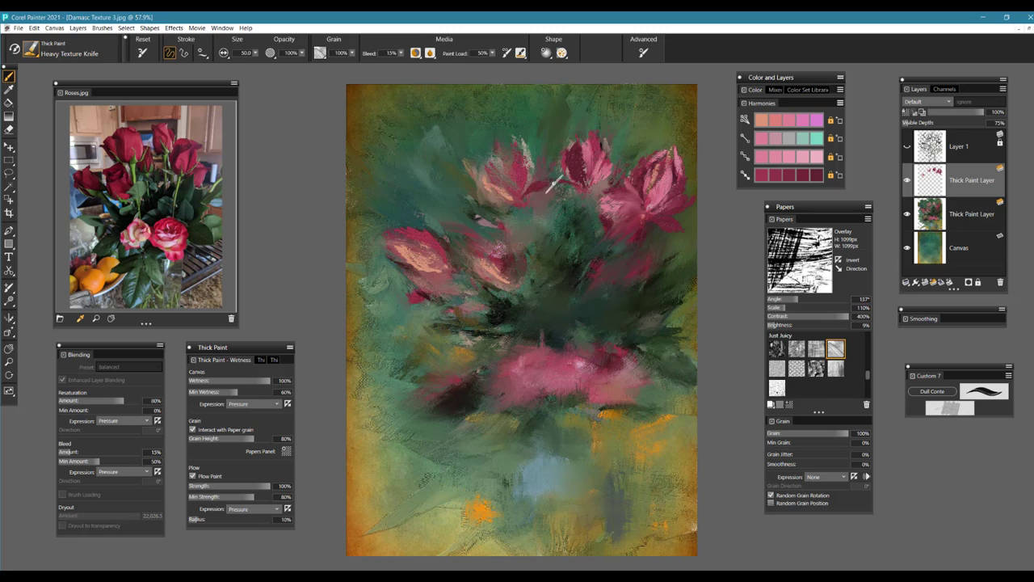
left_click_drag(511, 196, 565, 196)
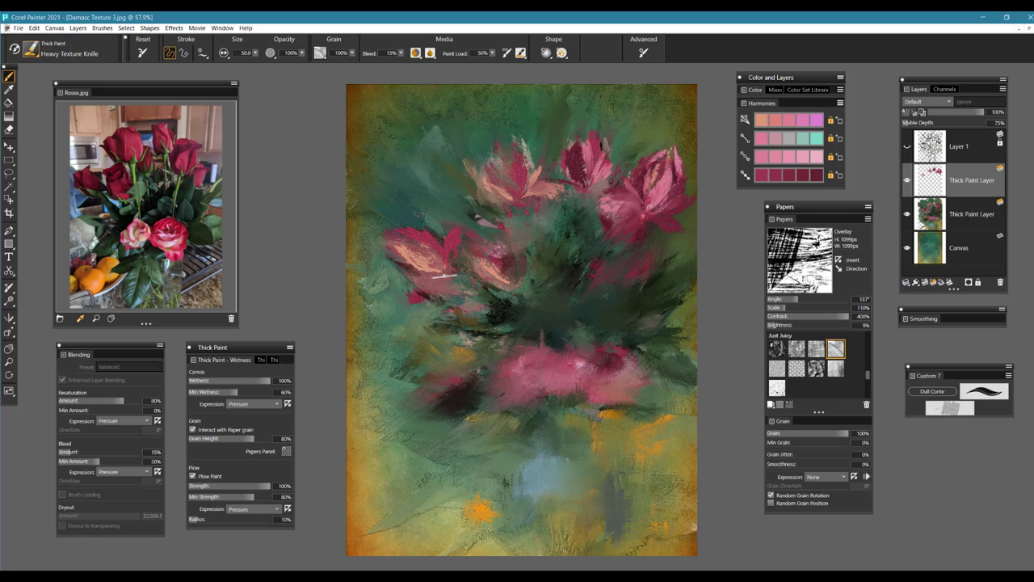
mouse_move(413, 280)
left_mouse_down()
mouse_move(437, 277)
mouse_move(458, 252)
mouse_move(433, 220)
left_mouse_up()
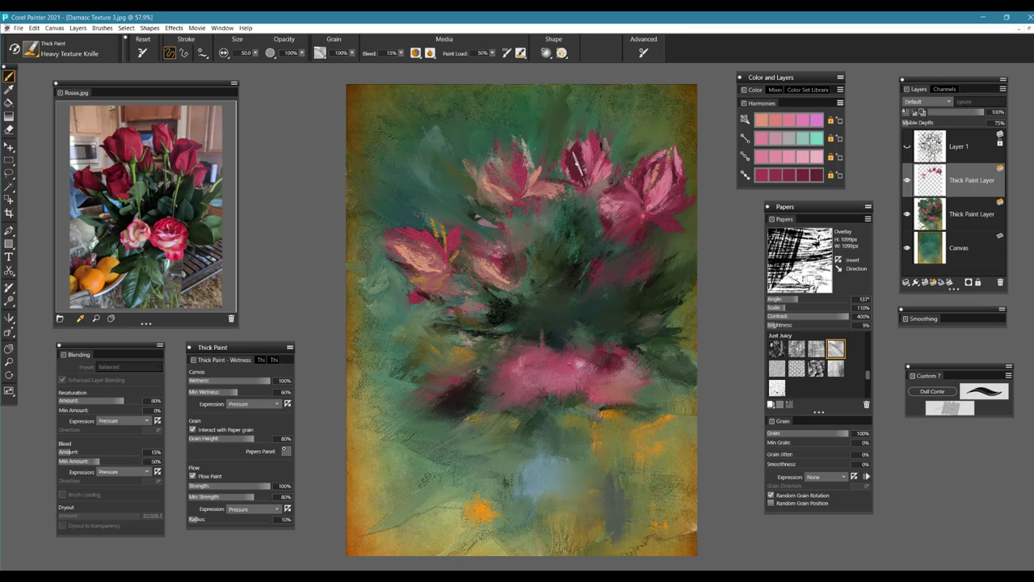
- Refine the lower petals of the three upper roses, adding pale pink strokes at the base of the upper-right one
key("ctrl+plus")
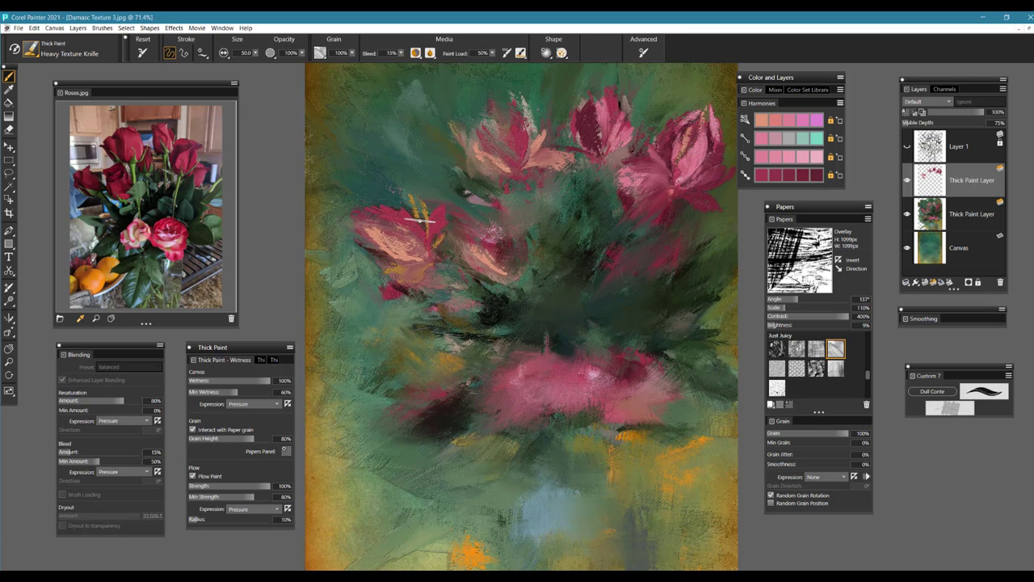
left_click_drag(500, 174, 479, 147)
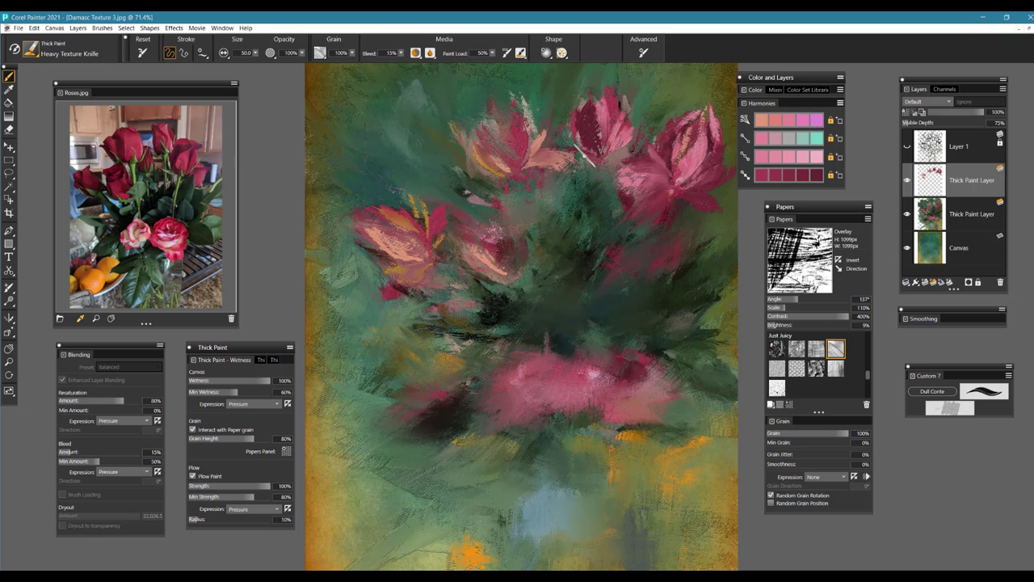
left_click_drag(590, 155, 563, 154)
mouse_move(651, 158)
left_mouse_down()
mouse_move(664, 171)
mouse_move(637, 176)
mouse_move(688, 185)
mouse_move(701, 176)
mouse_move(716, 201)
left_mouse_up()
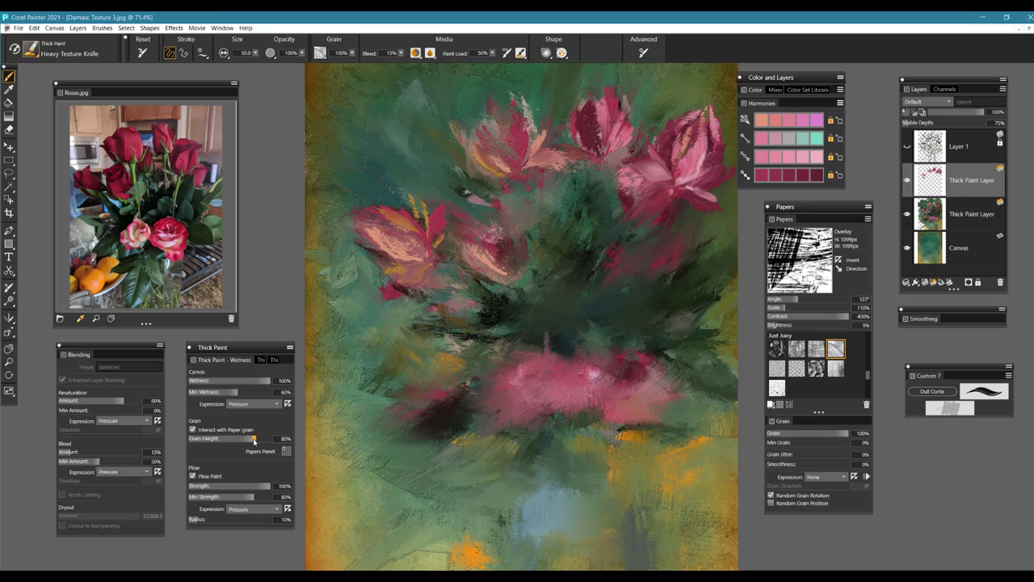
- Set the brush's Grain Height to 92% and paint textured light pink strokes beneath the upper-left rose
left_click_drag(254, 439, 264, 441)
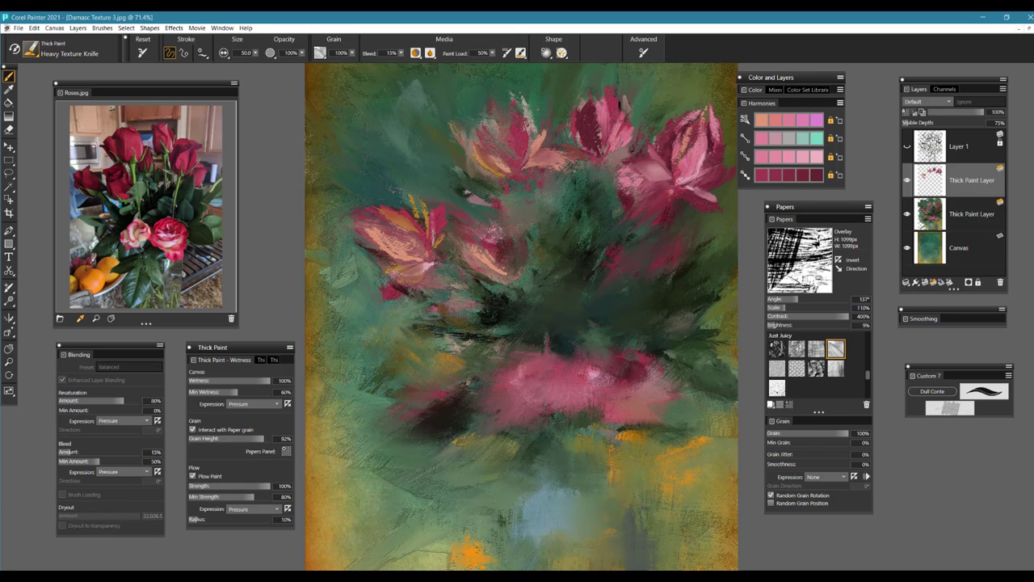
left_click_drag(465, 185, 538, 167)
- Paint textured green leaves along the bouquet's right side and green stems beneath the upper roses
left_click_drag(703, 305, 661, 323)
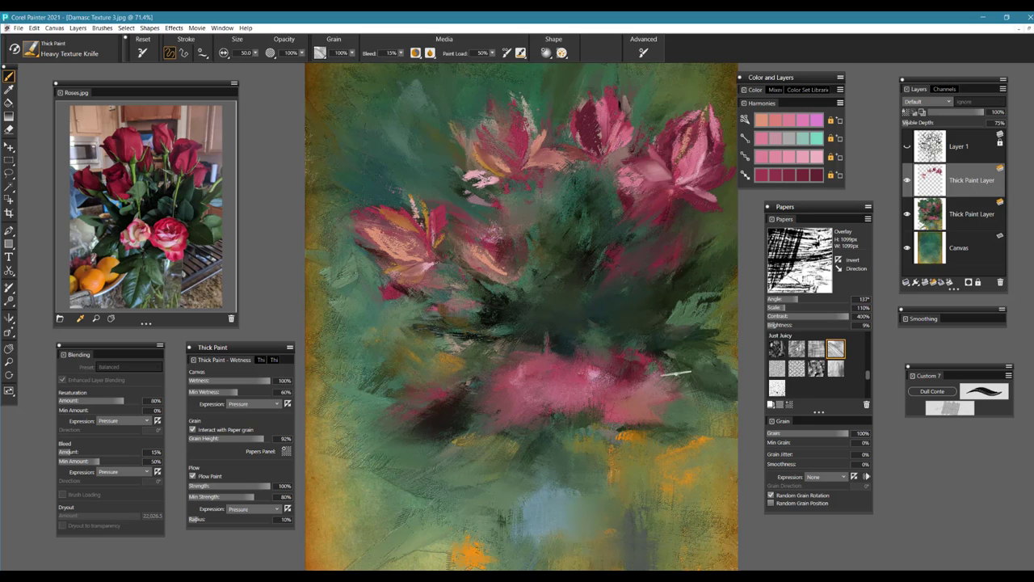
left_click_drag(676, 373, 701, 382)
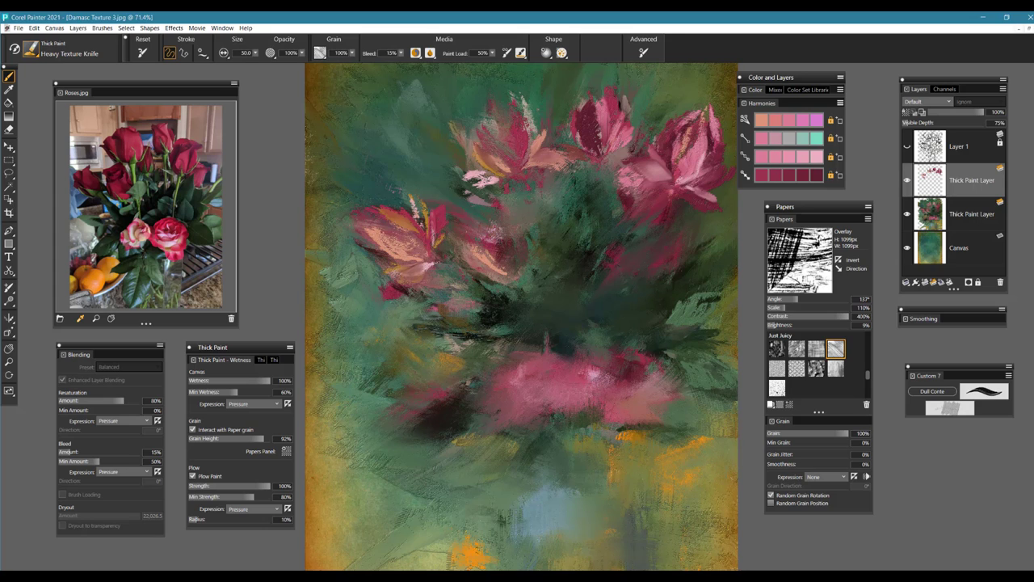
left_click_drag(675, 209, 635, 303)
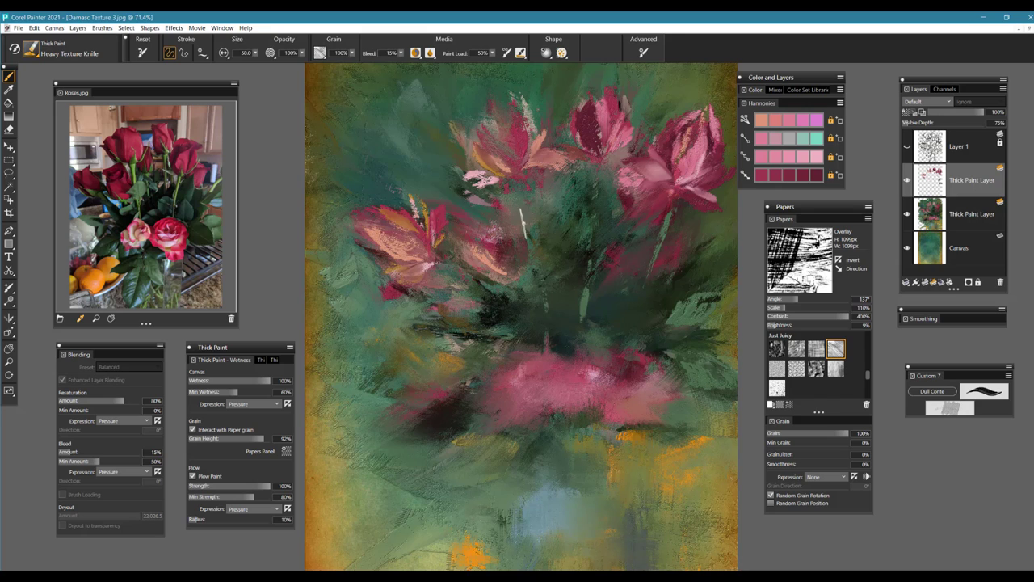
left_click_drag(556, 292, 557, 333)
- Show the Layer 1 sketch briefly to compare it with the painting, hide it and reselect the upper Thick Paint layer
left_click(964, 146)
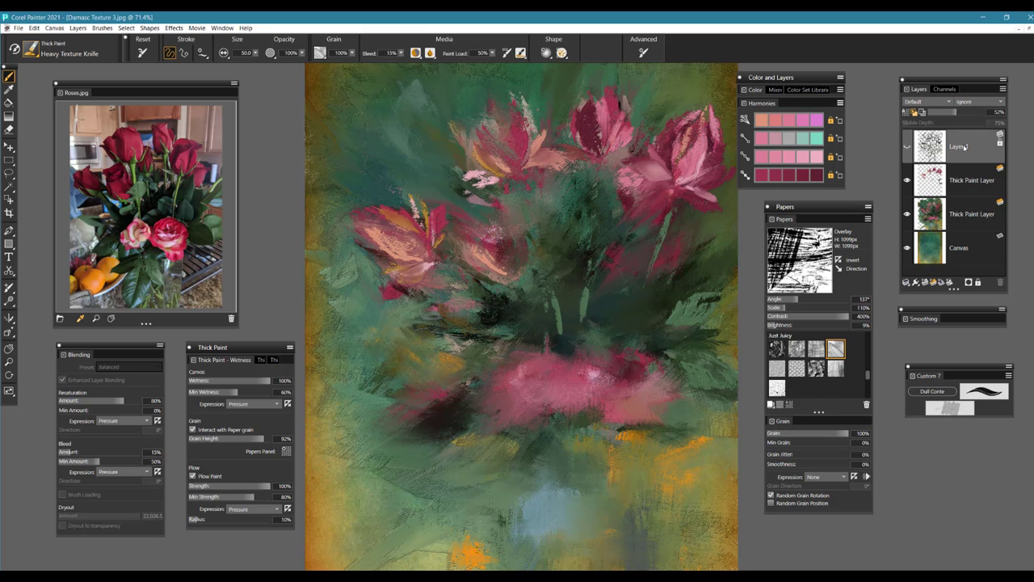
left_click(908, 147)
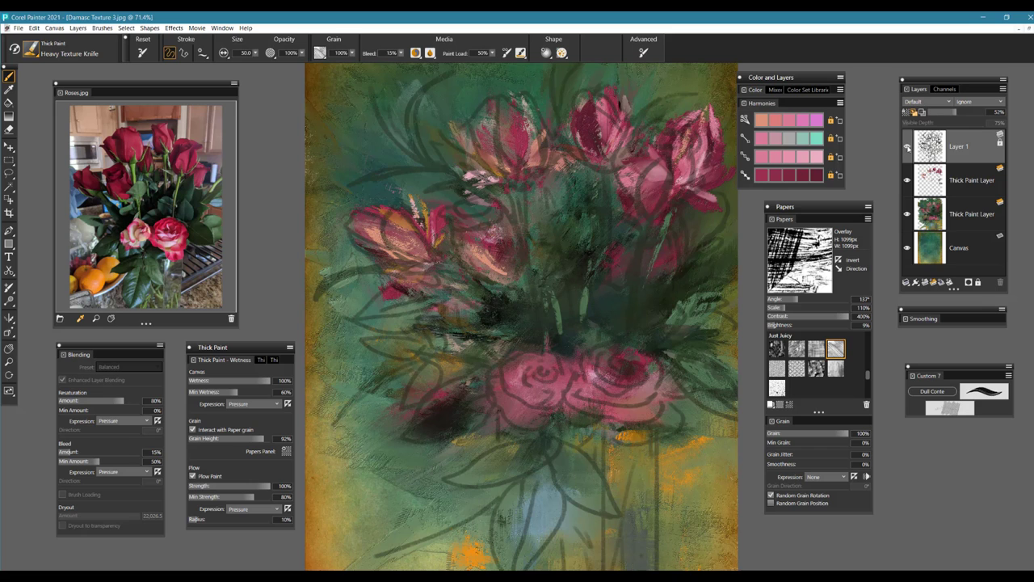
left_click(908, 147)
left_click(964, 183)
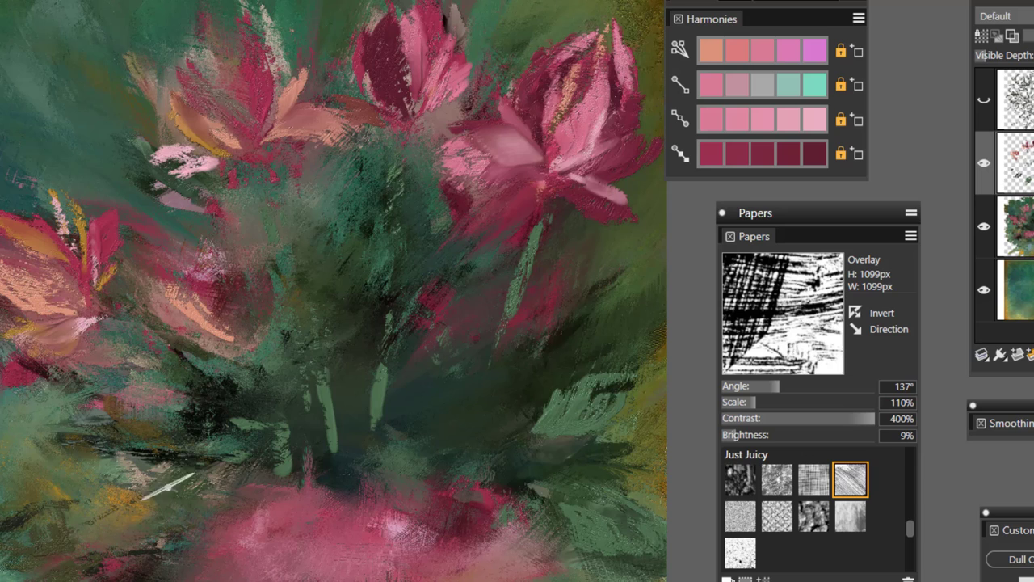
- Paint olive-brown stems in the bouquet's center and dark leaf strokes between the left and upper-left roses
left_click_drag(341, 393, 356, 466)
left_click_drag(359, 356, 358, 425)
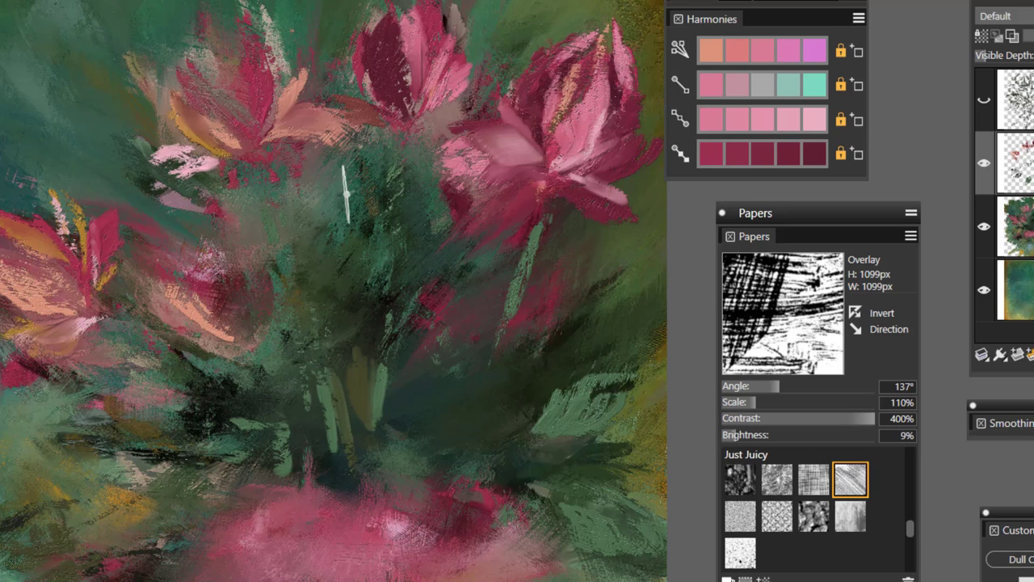
left_click_drag(273, 194, 263, 226)
left_click_drag(188, 202, 92, 160)
left_click_drag(165, 195, 76, 186)
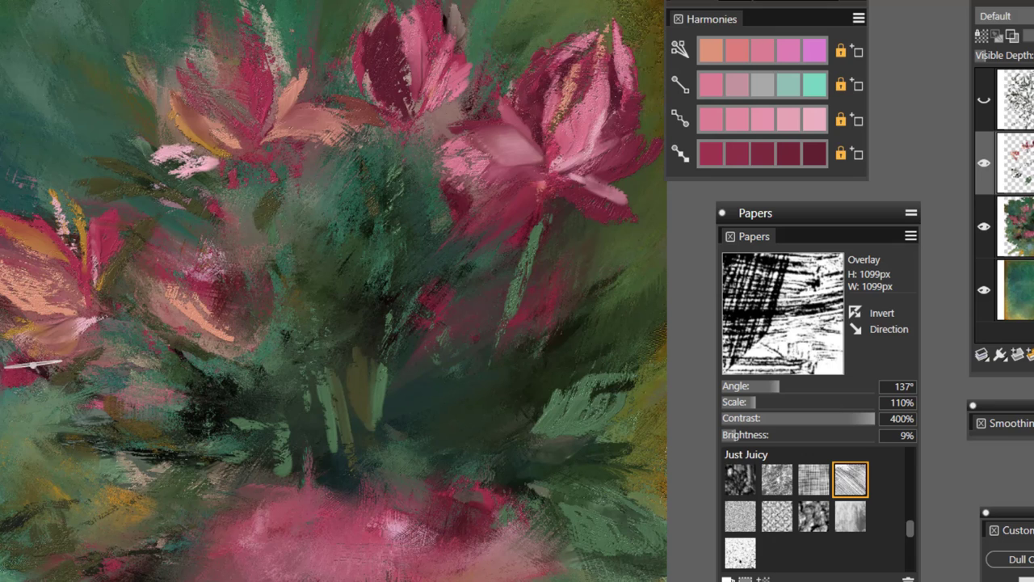
- Paint textured olive-brown stems beneath the upper-right rose and through the bouquet's center
left_click_drag(510, 327, 467, 453)
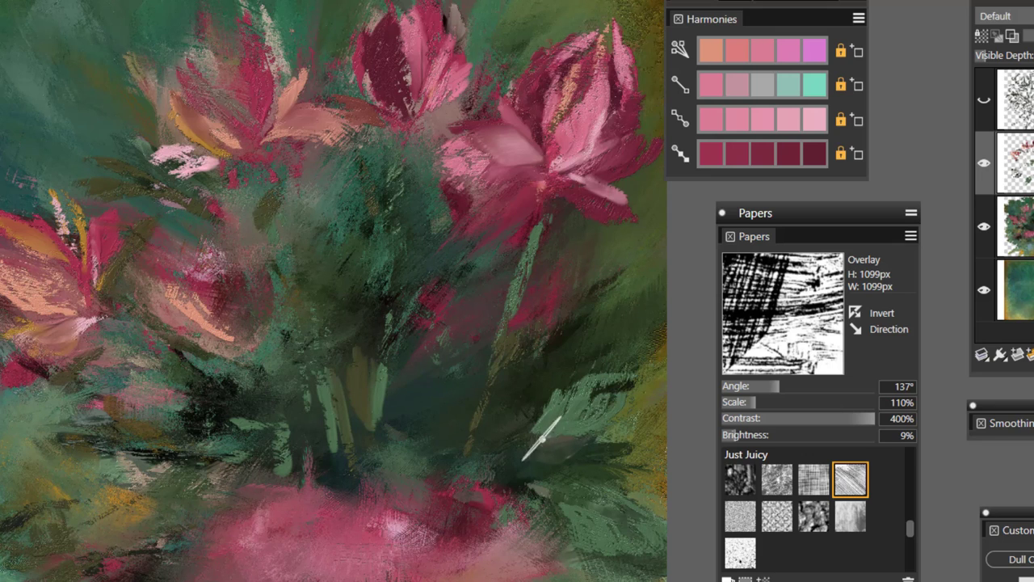
left_click_drag(431, 347, 419, 430)
left_click_drag(470, 267, 406, 445)
left_click_drag(343, 312, 352, 440)
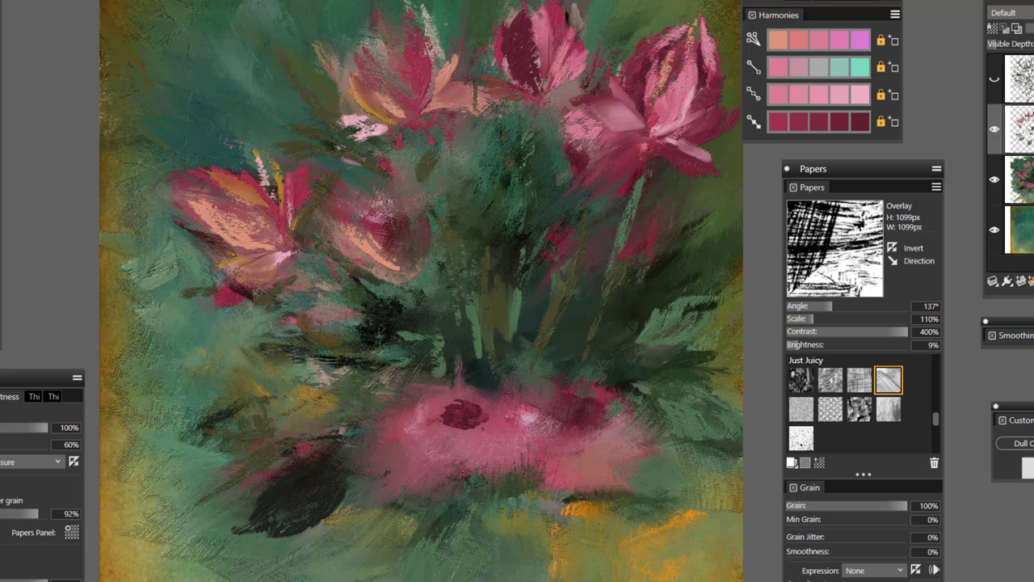
- Paint the lower-left rose with a dark crimson center, curved pink inner petals and salmon outer petals
left_click_drag(467, 408, 501, 413)
mouse_move(420, 393)
left_mouse_down()
mouse_move(467, 362)
mouse_move(497, 446)
mouse_move(467, 447)
mouse_move(493, 433)
mouse_move(498, 447)
mouse_move(531, 423)
mouse_move(492, 438)
mouse_move(515, 413)
mouse_move(483, 454)
mouse_move(492, 438)
mouse_move(461, 441)
left_mouse_up()
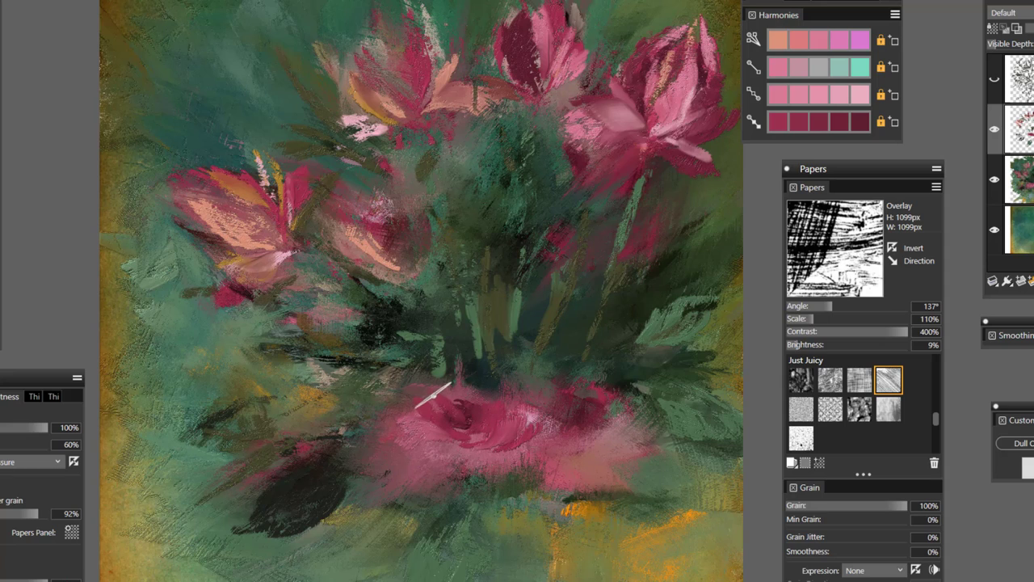
mouse_move(428, 393)
left_mouse_down()
mouse_move(476, 399)
mouse_move(451, 396)
left_mouse_up()
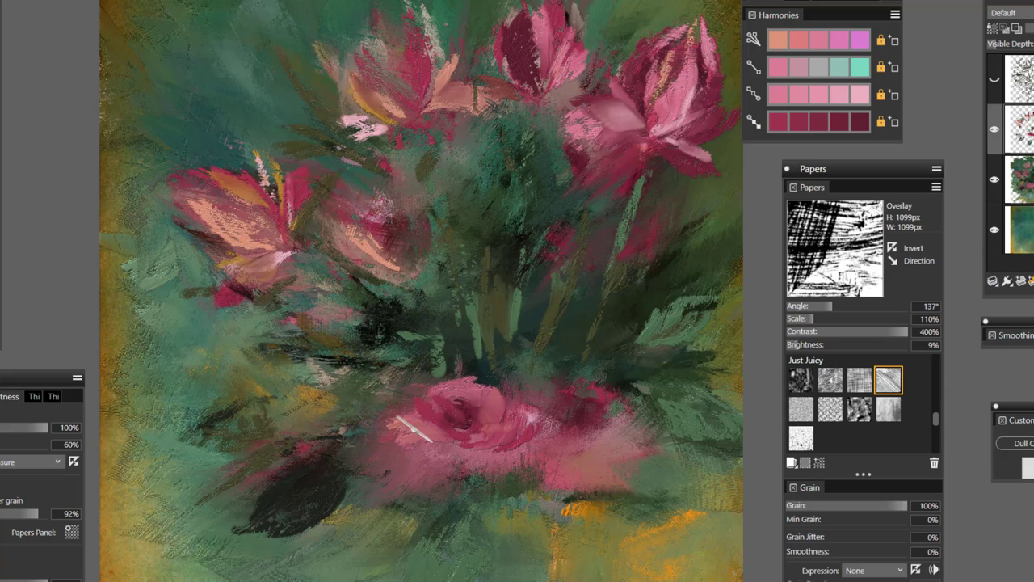
left_click_drag(459, 442, 451, 465)
left_click_drag(432, 422, 412, 393)
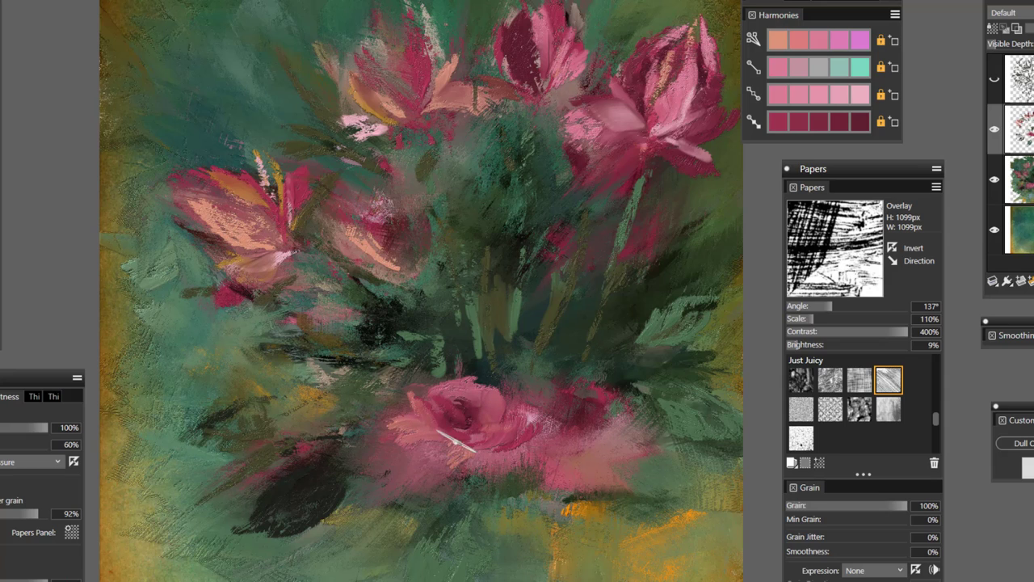
left_click_drag(456, 442, 431, 463)
mouse_move(503, 393)
left_mouse_down()
mouse_move(511, 425)
mouse_move(509, 400)
left_mouse_up()
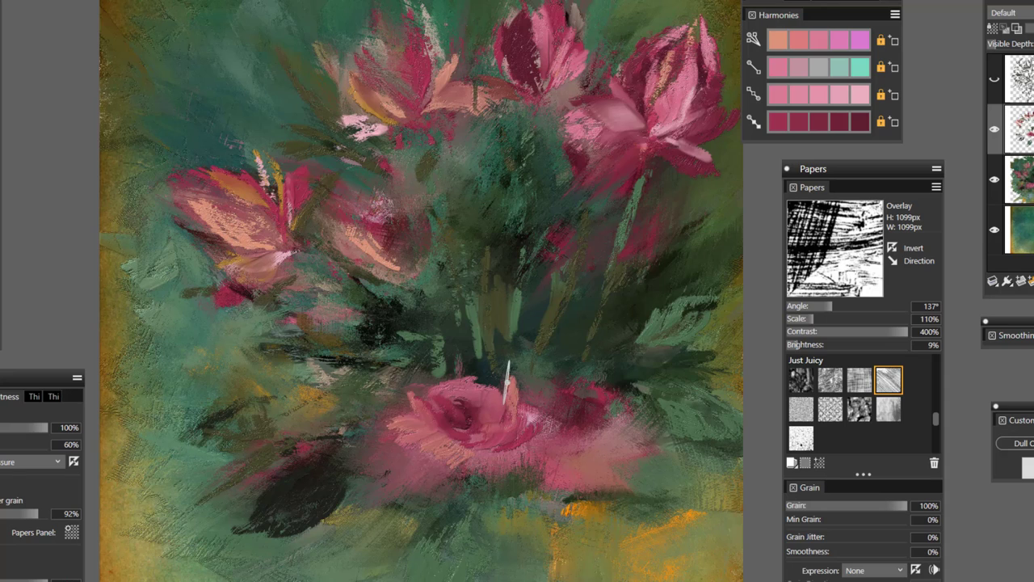
left_click_drag(467, 449, 437, 470)
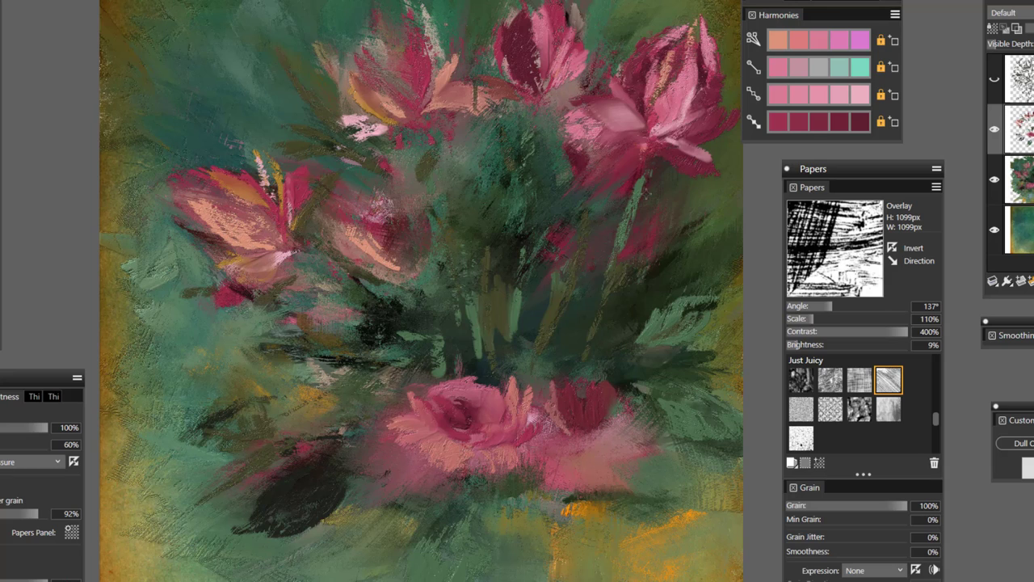
- Build up the lower-right rose with light pink and crimson petals, and add pale accent strokes above the lower roses
mouse_move(605, 426)
left_mouse_down()
mouse_move(616, 381)
mouse_move(605, 410)
mouse_move(604, 400)
mouse_move(608, 442)
mouse_move(647, 448)
mouse_move(610, 442)
mouse_move(629, 459)
mouse_move(622, 421)
mouse_move(584, 448)
mouse_move(565, 437)
mouse_move(530, 464)
mouse_move(586, 451)
left_mouse_up()
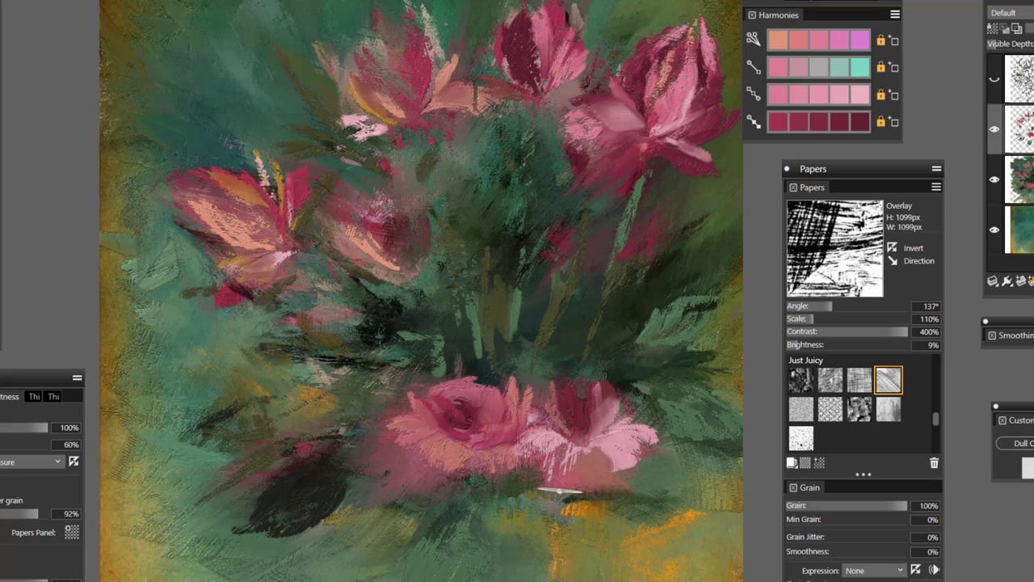
left_click_drag(631, 414, 620, 384)
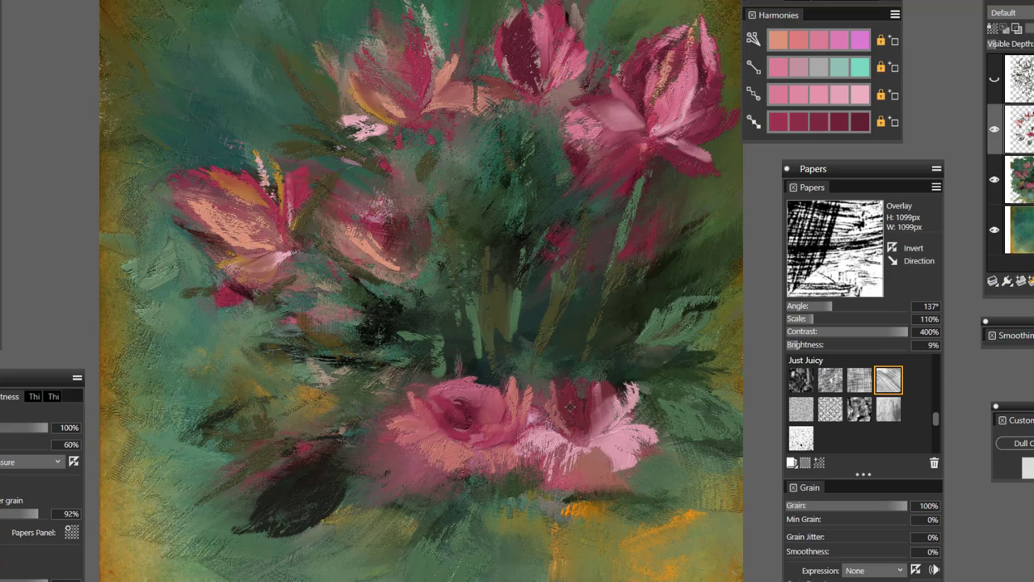
mouse_move(550, 404)
left_mouse_down()
mouse_move(578, 372)
mouse_move(570, 396)
mouse_move(558, 364)
mouse_move(588, 409)
mouse_move(606, 414)
left_mouse_up()
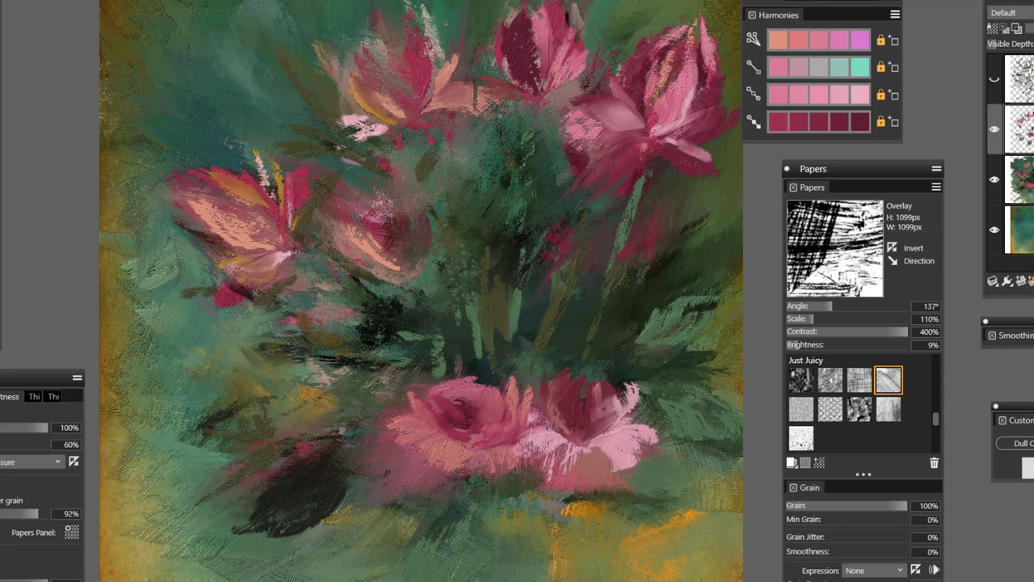
left_click_drag(602, 449, 589, 466)
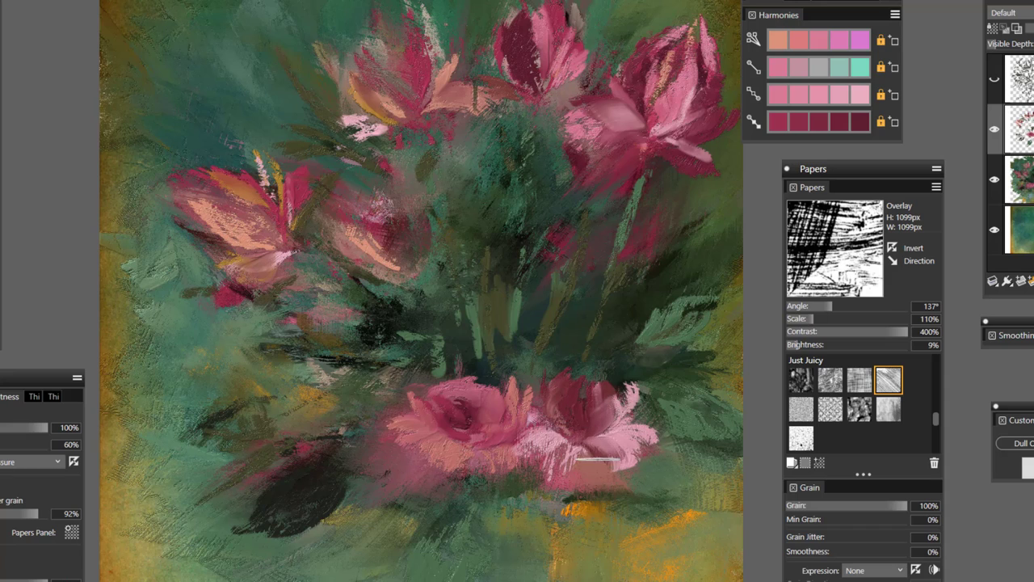
left_click_drag(626, 422, 637, 394)
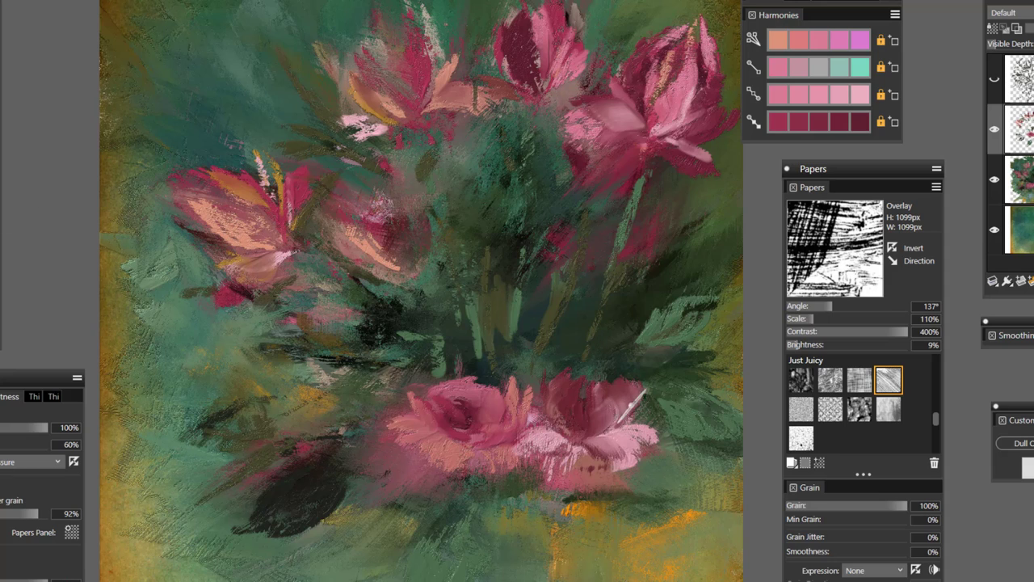
left_click_drag(621, 417, 631, 378)
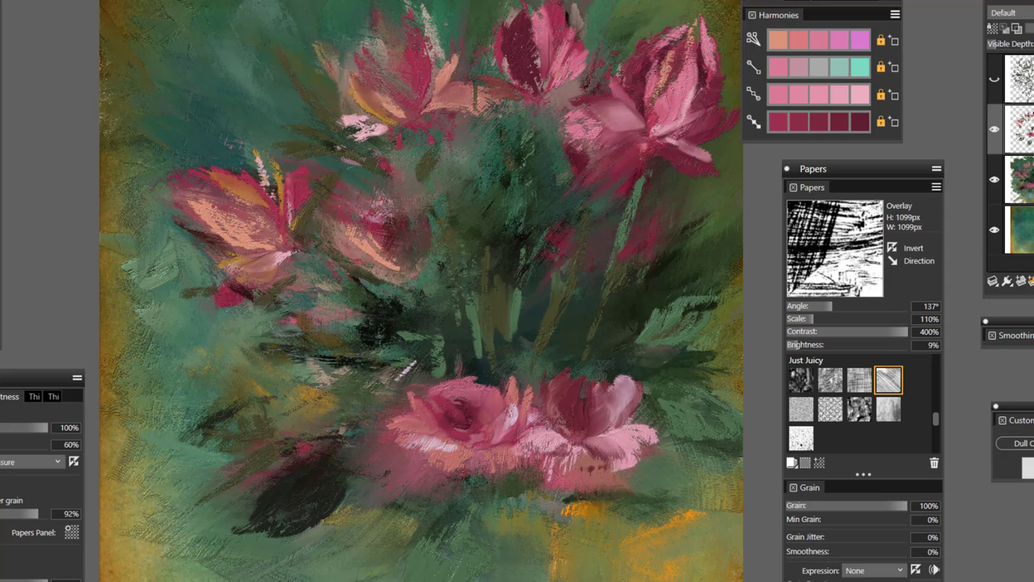
left_click_drag(486, 377, 484, 359)
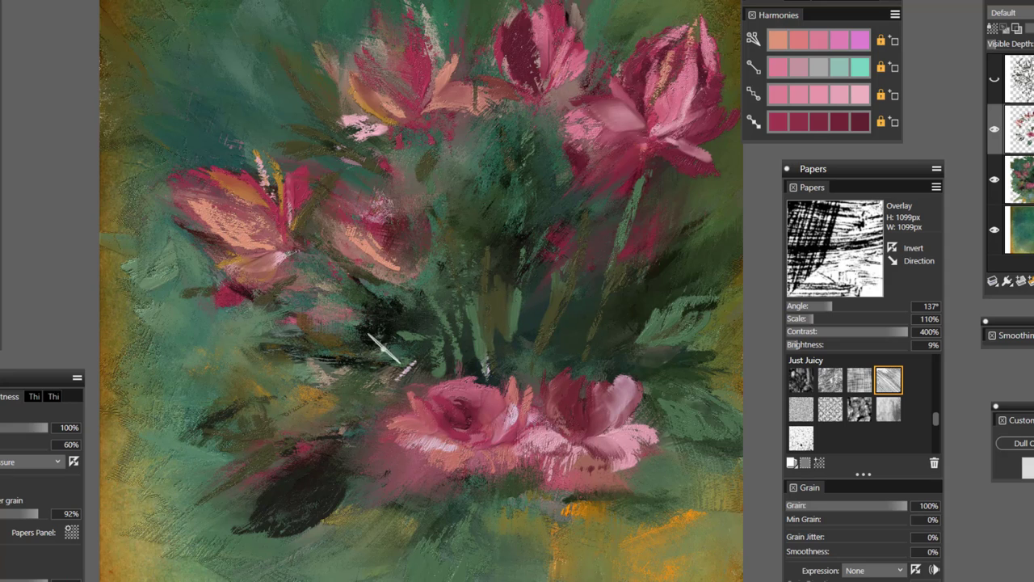
- Unlock all four color harmonies and choose the lightest green from the third harmony
left_click(881, 67)
left_click(882, 41)
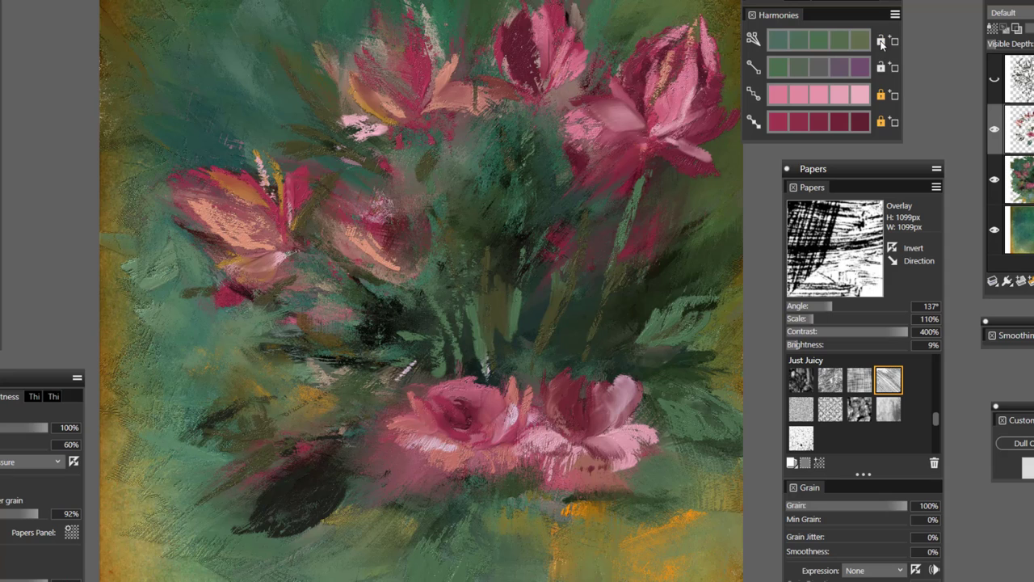
left_click(881, 94)
left_click(881, 122)
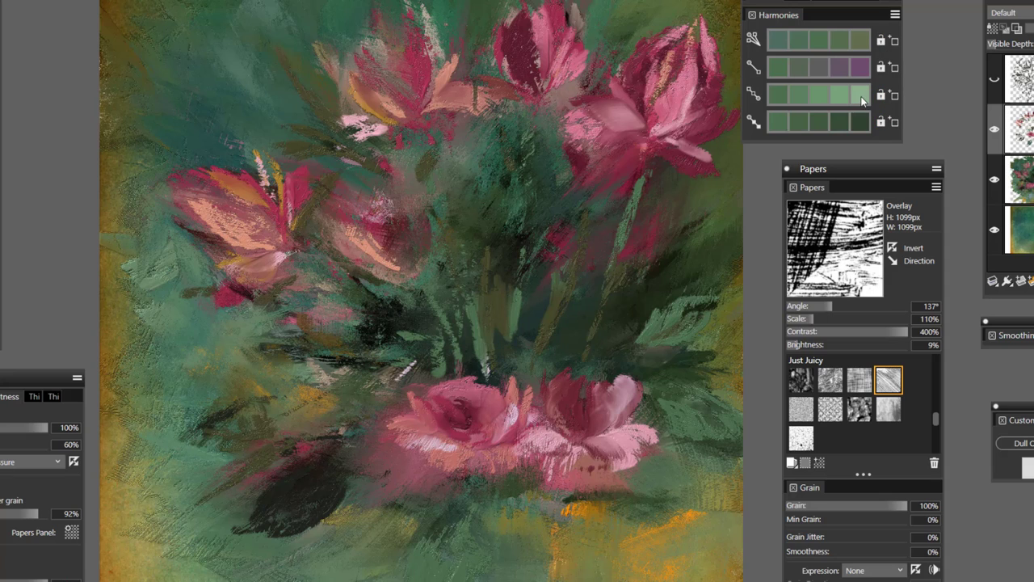
left_click(861, 96)
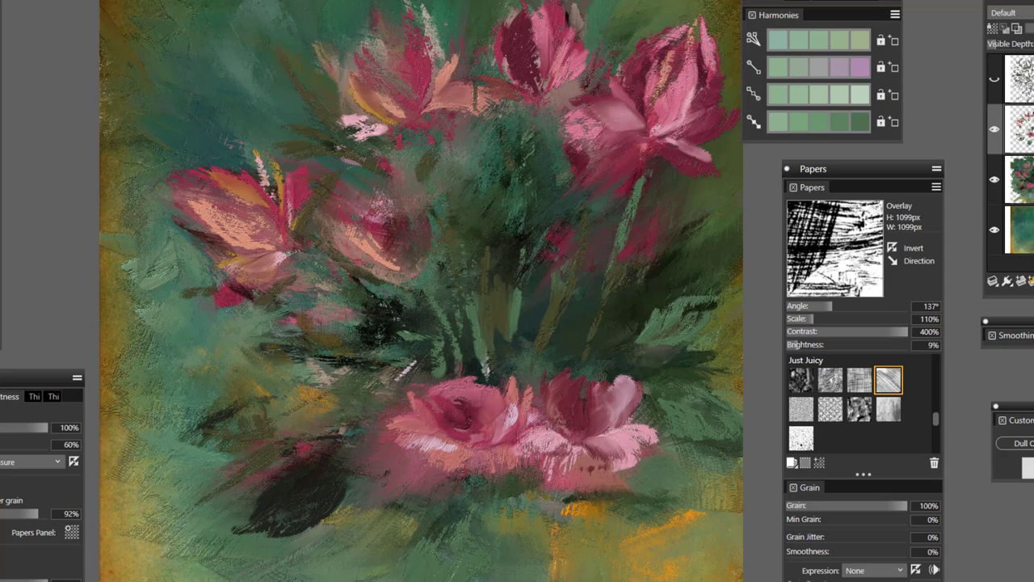
- Paint light green stems beneath the upper roses and pale leaf strokes under the upper-left rose and above the lower-left rose
left_click_drag(392, 311, 438, 356)
mouse_move(441, 172)
left_mouse_down()
mouse_move(372, 137)
mouse_move(270, 139)
left_mouse_up()
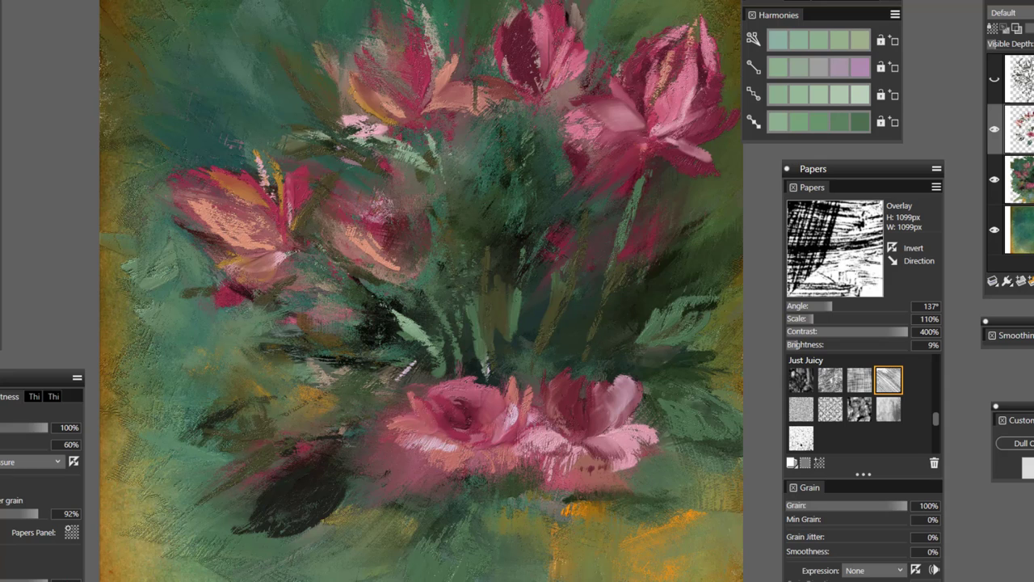
left_click_drag(431, 145, 448, 226)
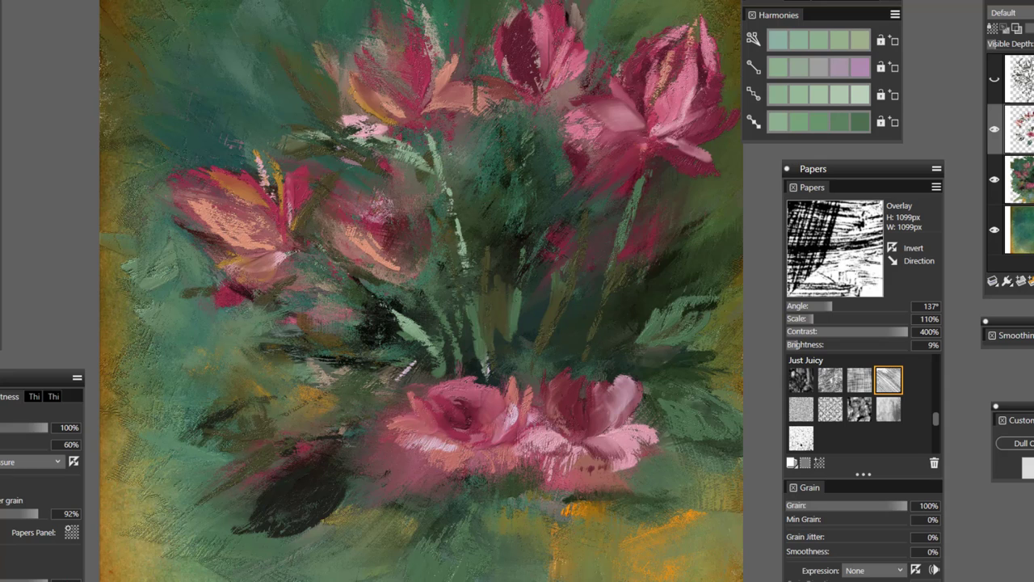
left_click_drag(535, 115, 529, 154)
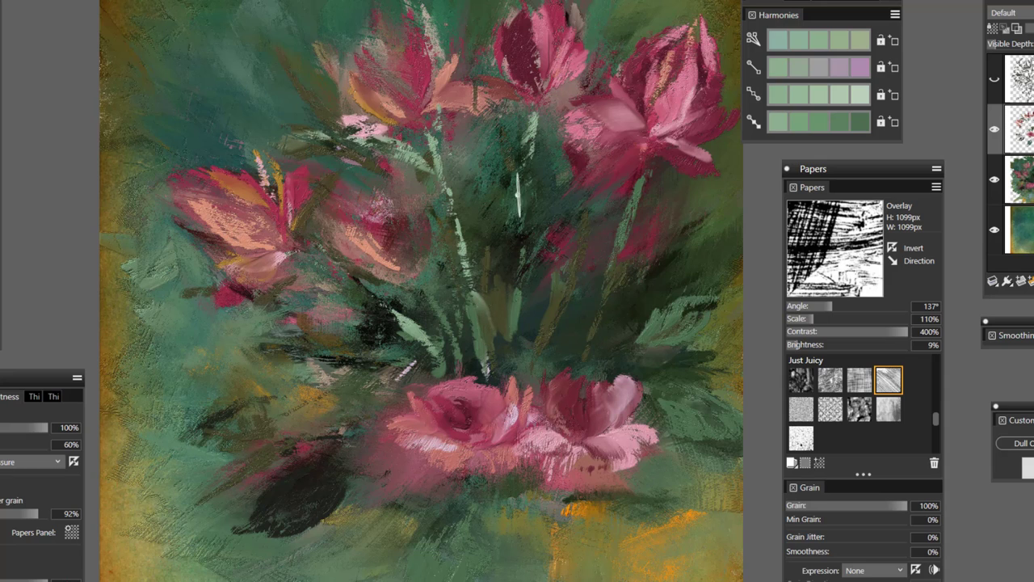
left_click_drag(509, 322, 501, 372)
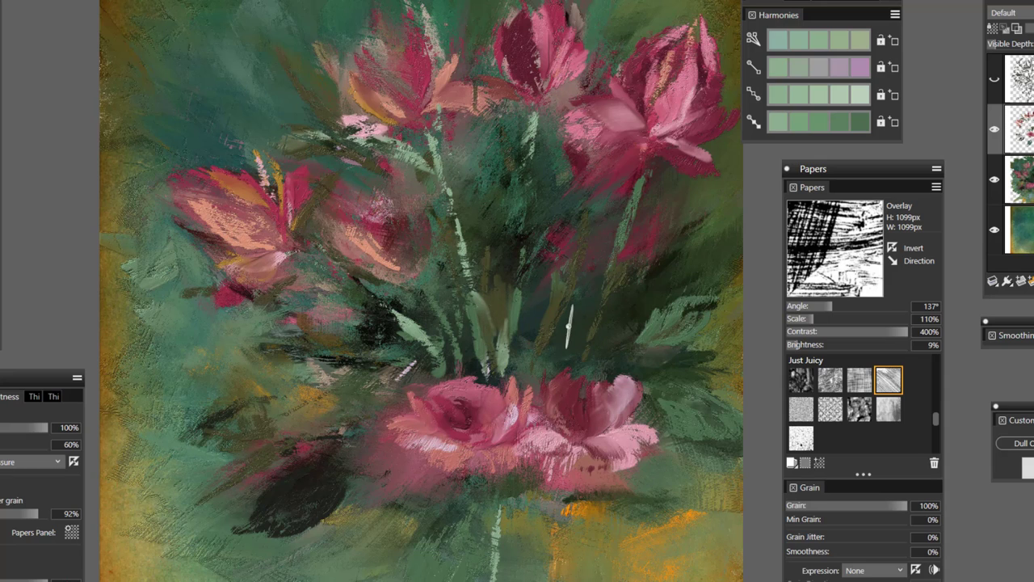
left_click_drag(608, 257, 671, 119)
- Sample pink from the upper-right rose and paint its lower petals and the outer petals of the center-left rose
left_click(653, 135, "alt")
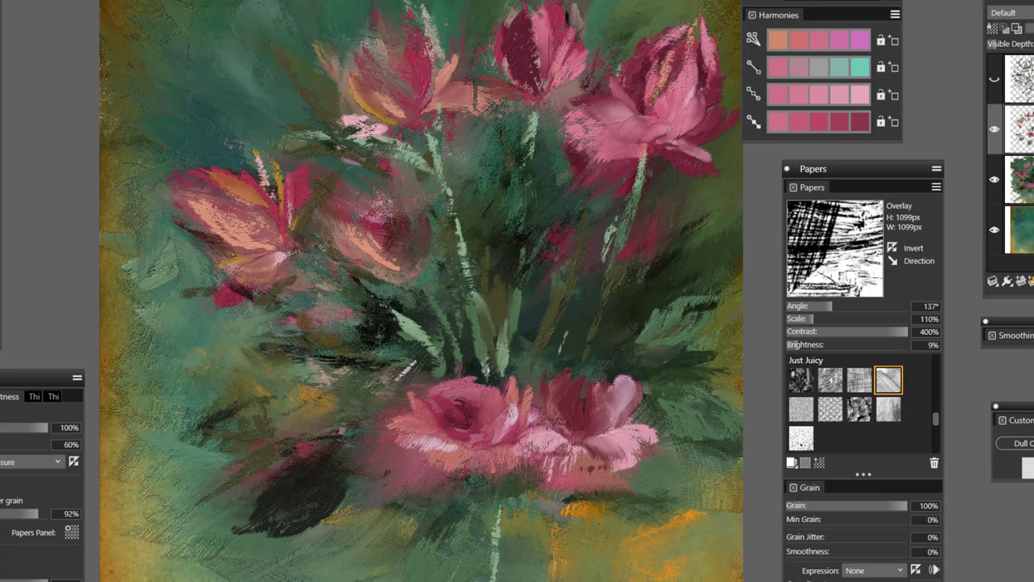
left_click_drag(656, 154, 693, 170)
mouse_move(414, 242)
left_mouse_down()
mouse_move(393, 192)
mouse_move(411, 267)
mouse_move(396, 247)
mouse_move(393, 270)
mouse_move(361, 288)
left_mouse_up()
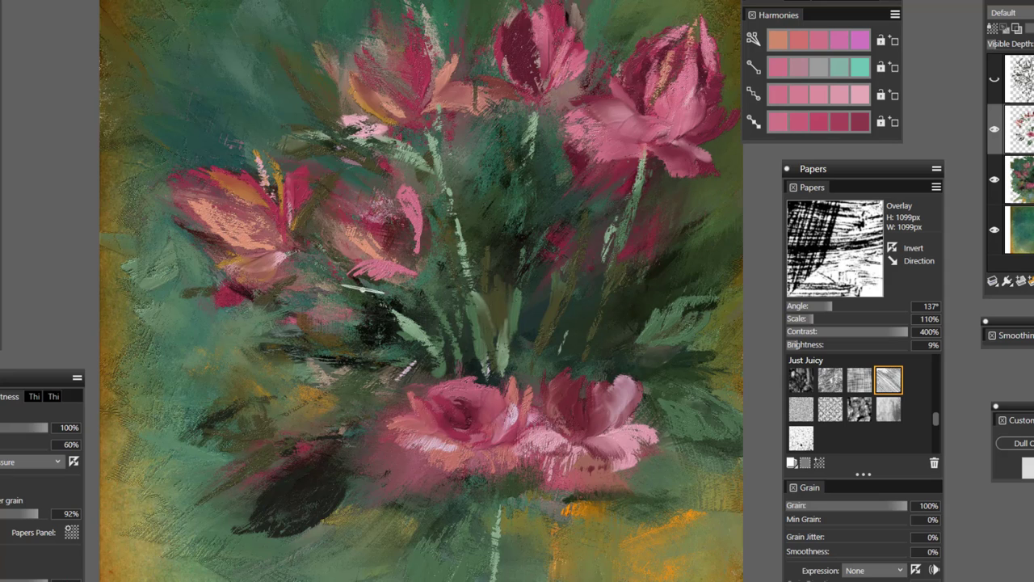
left_click_drag(429, 236, 406, 191)
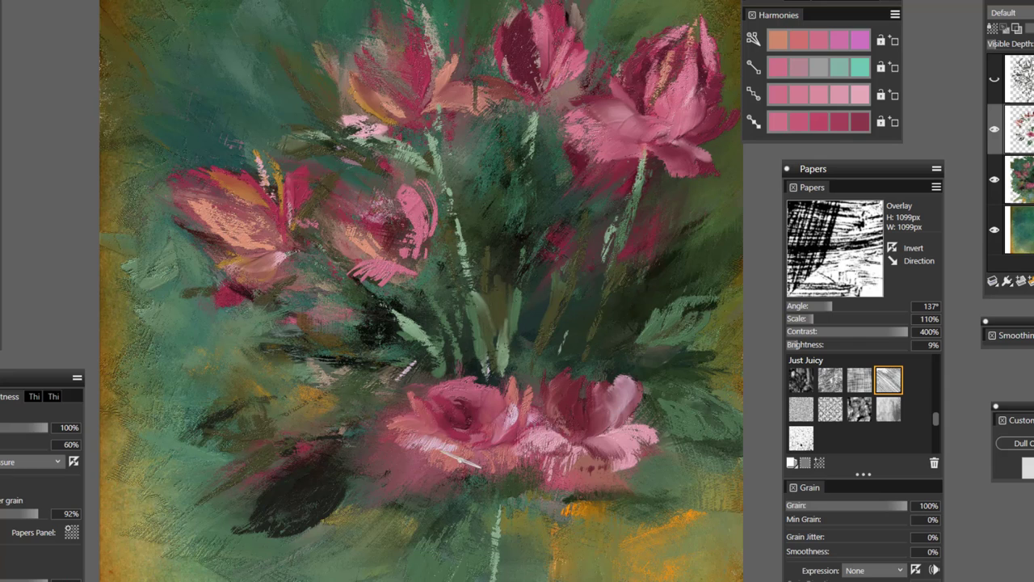
- Sample greens from the painting and add textured leaf strokes above the lower-left rose and on the bouquet's right side
left_click(415, 329, "alt")
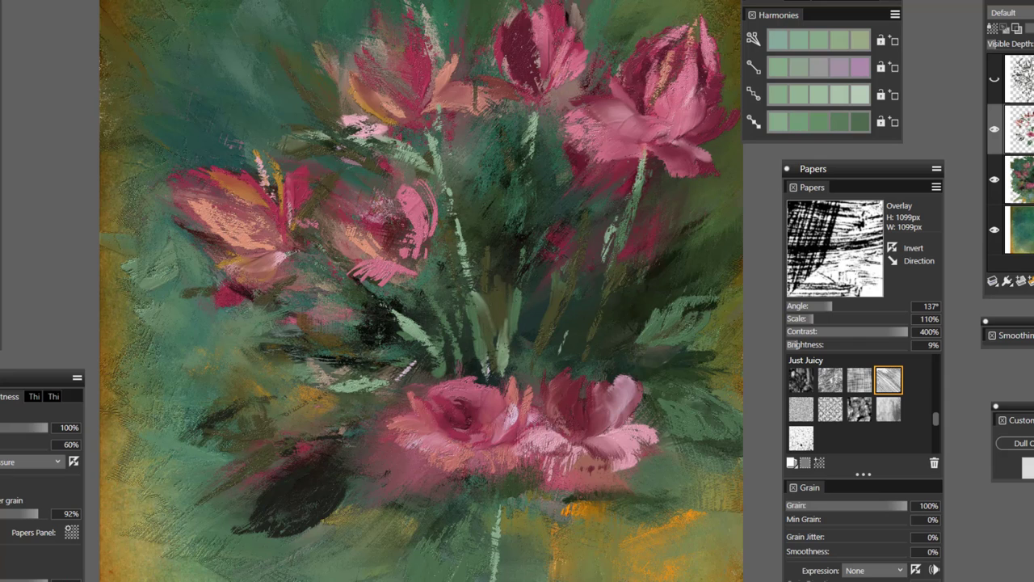
left_click(665, 421, "alt")
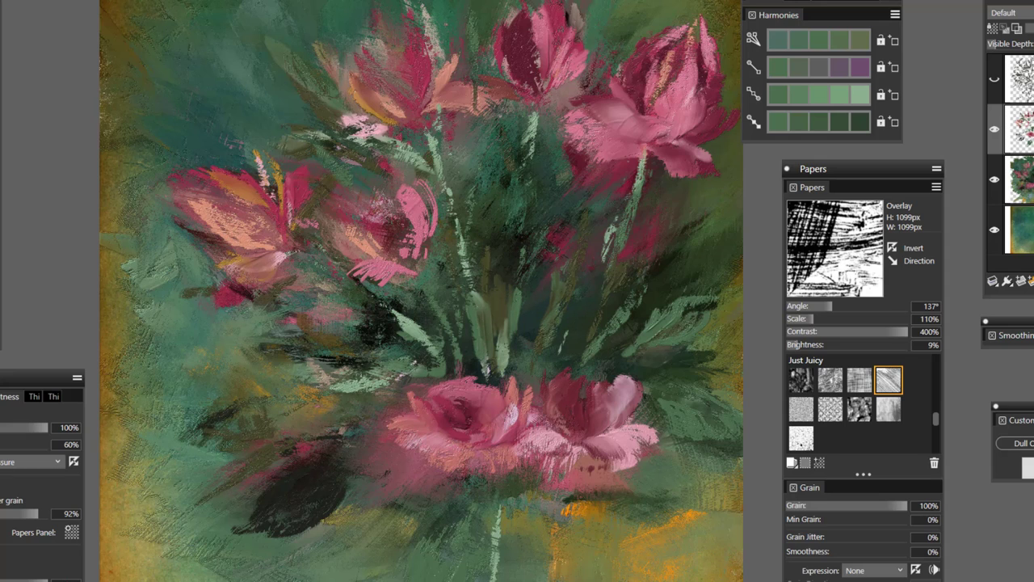
- Choose a deep pink and paint the petals of a small flower beneath the upper-right rose
left_click(1, 140)
left_click_drag(653, 265, 671, 225)
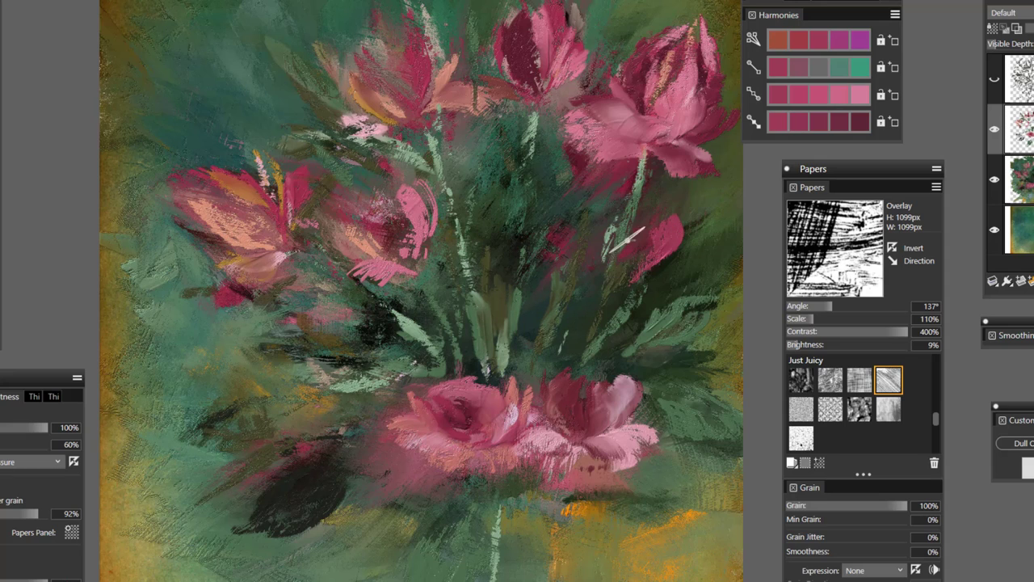
mouse_move(647, 194)
left_mouse_down()
mouse_move(652, 238)
mouse_move(635, 221)
mouse_move(614, 252)
mouse_move(639, 213)
left_mouse_up()
mouse_move(627, 260)
left_mouse_down()
mouse_move(606, 245)
mouse_move(577, 250)
left_mouse_up()
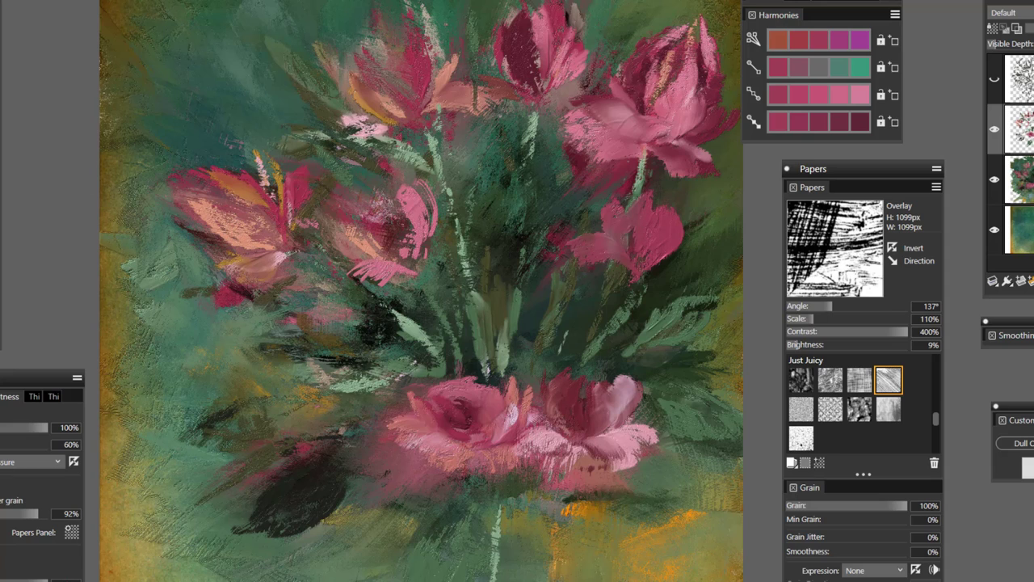
- Shade the small flower's right petal with dark crimson and paint its left petals with a lighter pink sampled from the rose above
left_click(1, 120)
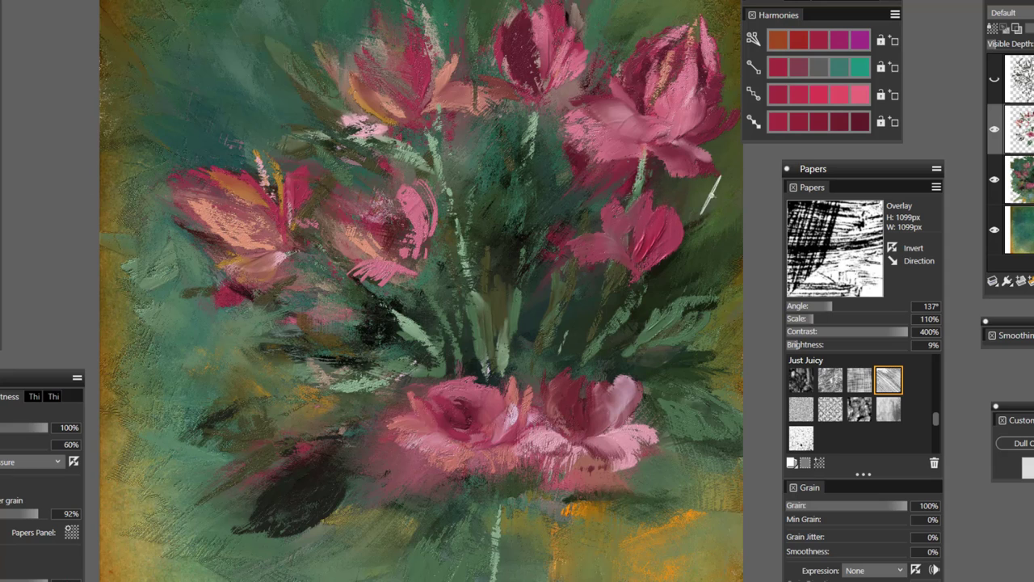
left_click(861, 125)
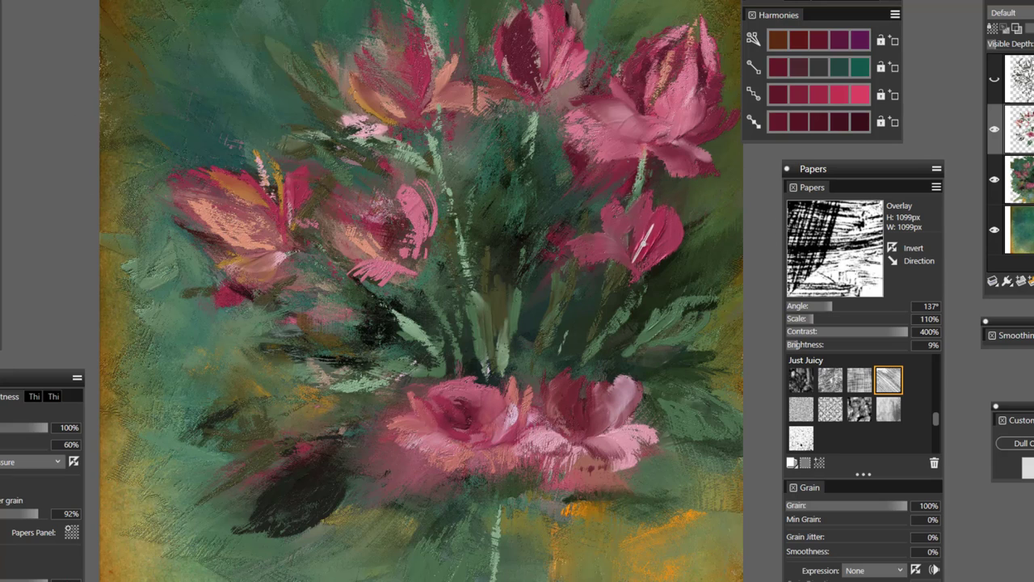
mouse_move(660, 241)
left_mouse_down()
mouse_move(647, 262)
mouse_move(671, 231)
mouse_move(657, 267)
mouse_move(677, 244)
mouse_move(676, 226)
left_mouse_up()
left_click(663, 218, "alt")
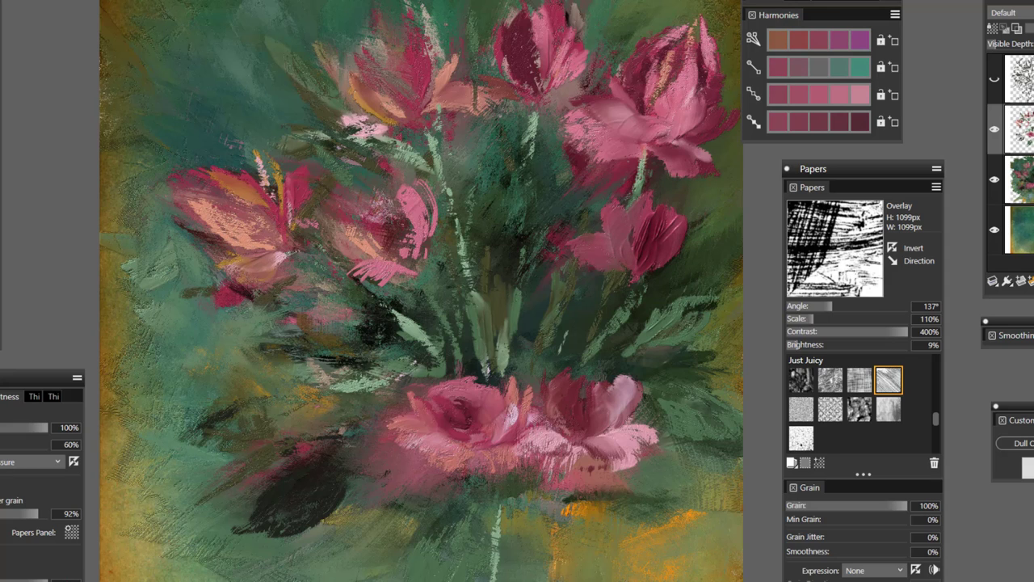
left_click(626, 142, "alt")
mouse_move(647, 202)
left_mouse_down()
mouse_move(616, 252)
mouse_move(575, 255)
mouse_move(618, 230)
left_mouse_up()
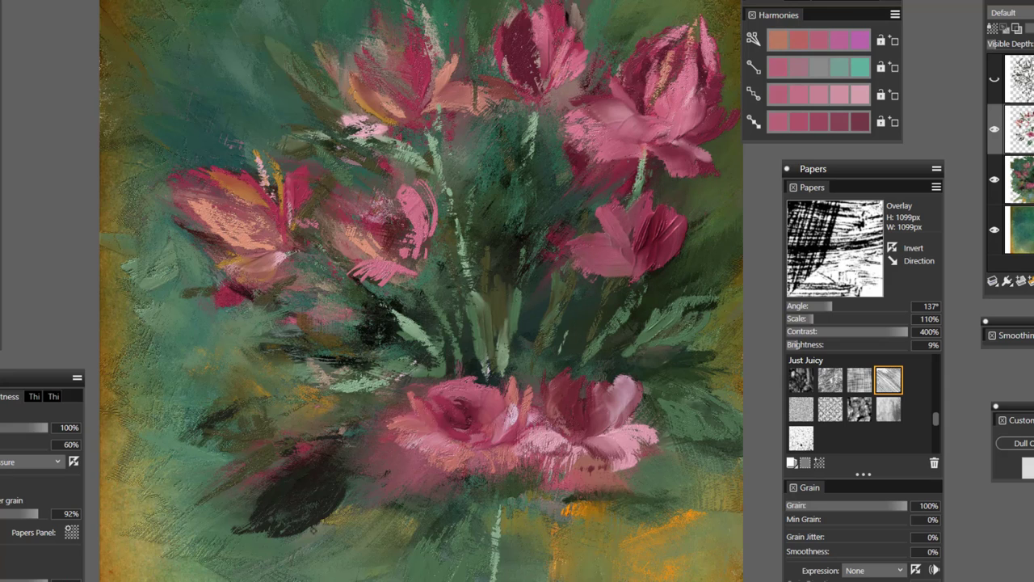
- Sample a muted gray-green and paint a stem beneath the small flower with a curved leaf stroke branching to the right
left_click(302, 549, "alt")
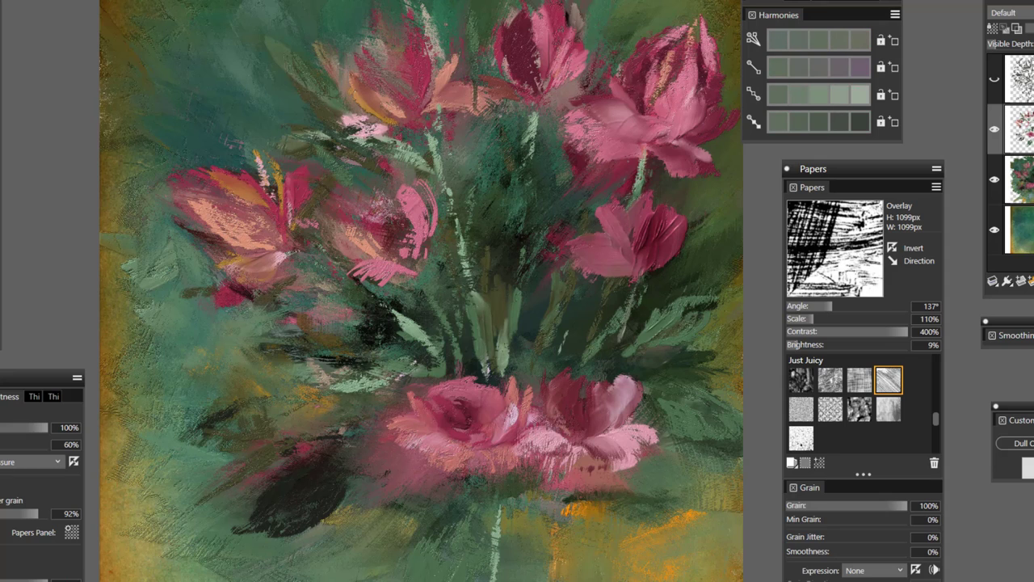
left_click_drag(634, 284, 604, 371)
left_click_drag(631, 309, 604, 378)
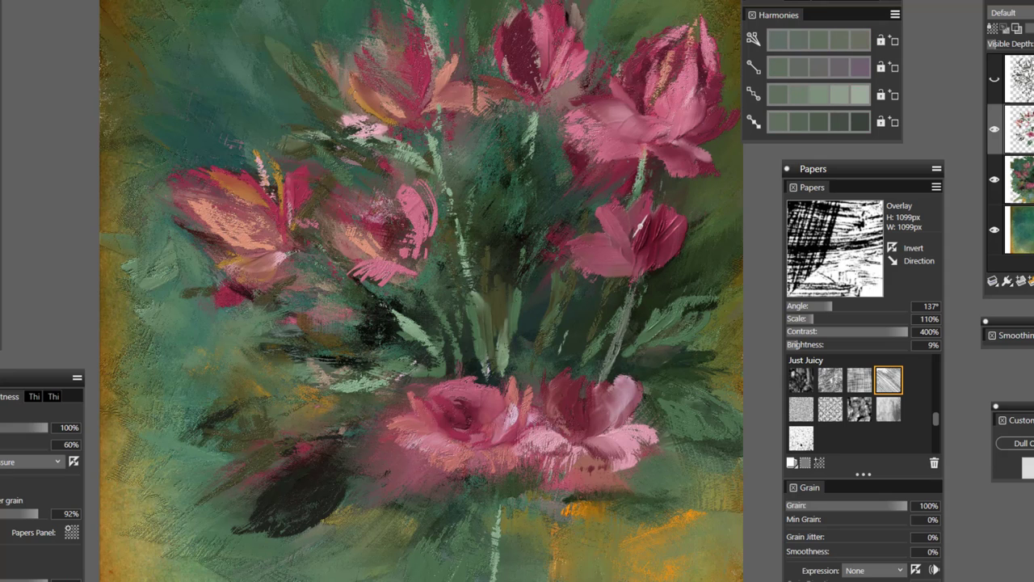
mouse_move(620, 339)
left_mouse_down()
mouse_move(651, 309)
mouse_move(713, 282)
left_mouse_up()
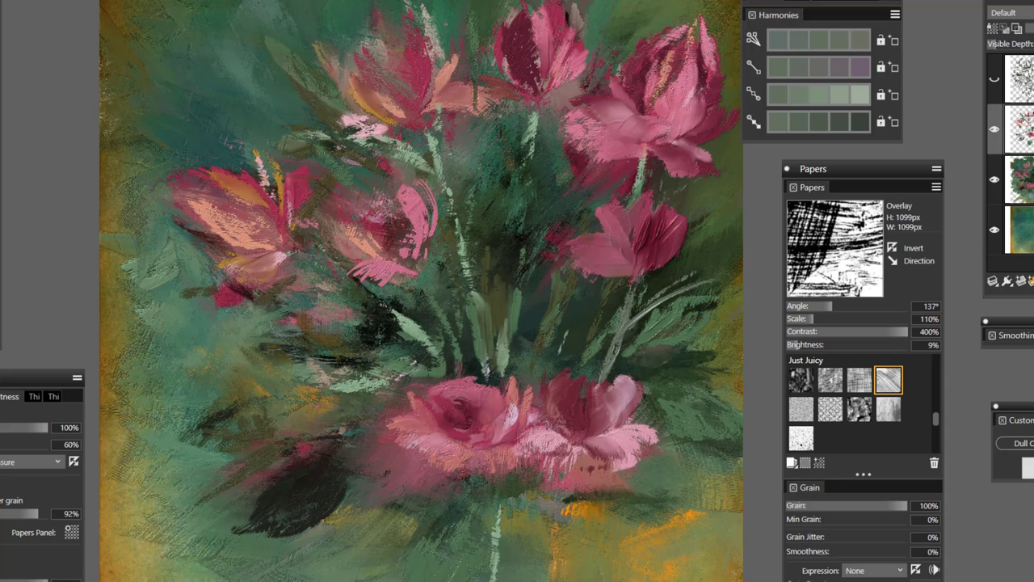
- Add fine gray-green leaf strokes branching from the small flower's stem and a thin stem beside the flower
left_click_drag(645, 296, 701, 257)
left_click_drag(600, 341, 583, 286)
left_click_drag(605, 202, 569, 157)
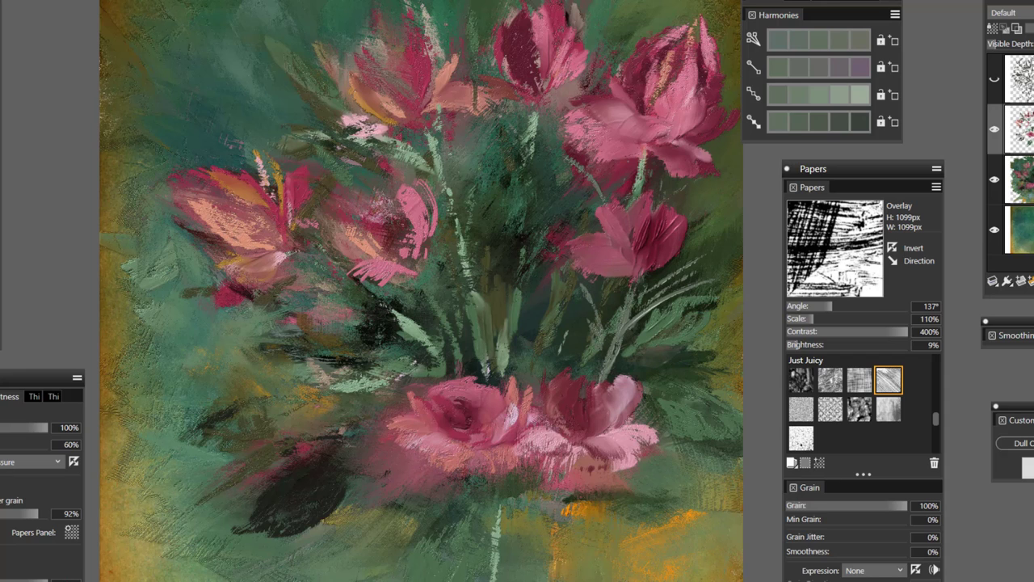
- Show the sketch layer and paint textured blue strokes for the vase beneath the lower roses
left_click(995, 84)
left_click_drag(596, 299, 594, 158)
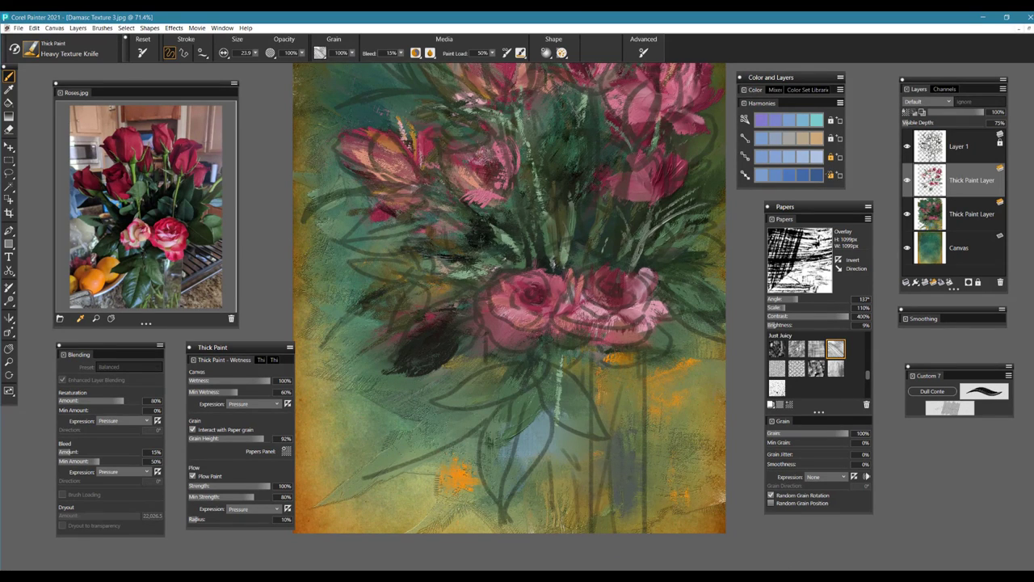
mouse_move(635, 455)
left_mouse_down()
mouse_move(619, 467)
mouse_move(621, 493)
left_mouse_up()
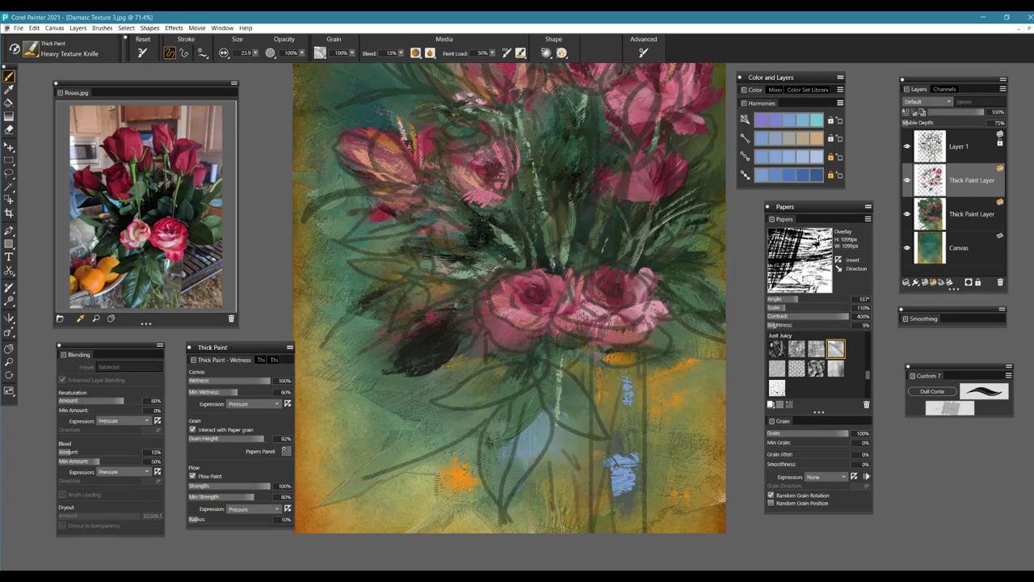
mouse_move(623, 400)
left_mouse_down()
mouse_move(604, 374)
mouse_move(652, 371)
mouse_move(622, 420)
mouse_move(615, 501)
left_mouse_up()
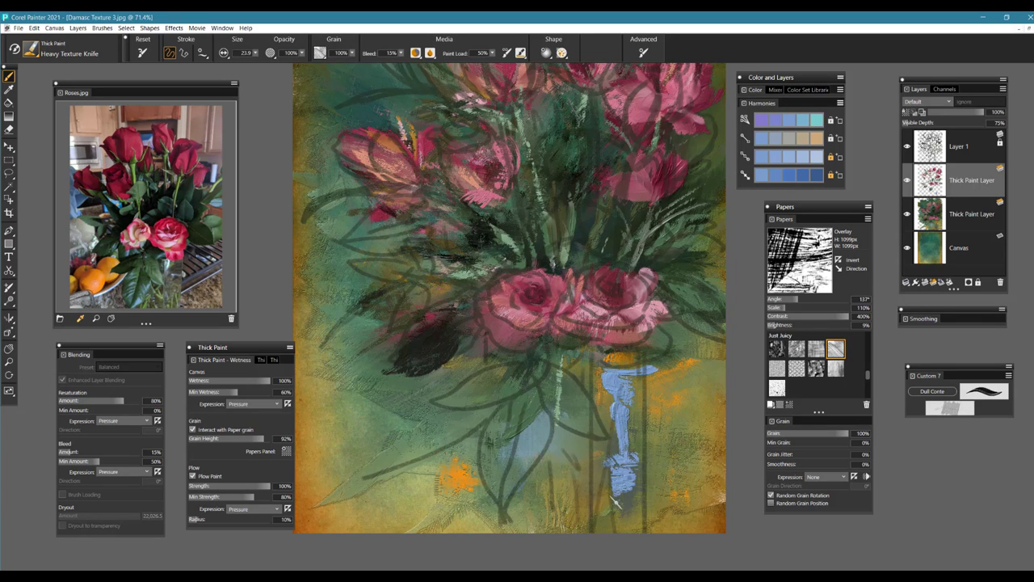
mouse_move(577, 463)
left_mouse_down()
mouse_move(571, 488)
mouse_move(608, 464)
left_mouse_up()
left_click_drag(618, 386, 616, 418)
left_click_drag(601, 362, 624, 422)
- Paint broad leaves beneath the lower roses in a sampled dark green at brush size 84, hide the sketch layer, and dab the vase's base
left_click(554, 267, "alt")
mouse_move(526, 366)
left_mouse_down()
mouse_move(502, 373)
mouse_move(508, 388)
mouse_move(469, 404)
left_mouse_up()
mouse_move(538, 411)
left_mouse_down()
mouse_move(510, 428)
mouse_move(489, 485)
mouse_move(505, 493)
mouse_move(521, 424)
left_mouse_up()
left_click_drag(558, 366, 610, 432)
left_click_drag(582, 392, 537, 421)
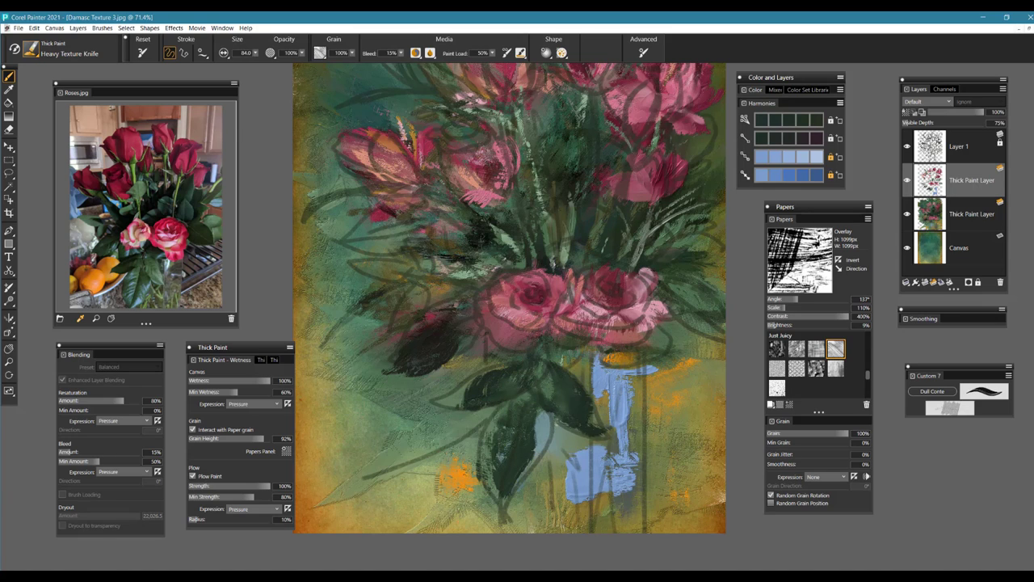
left_click_drag(557, 341, 578, 374)
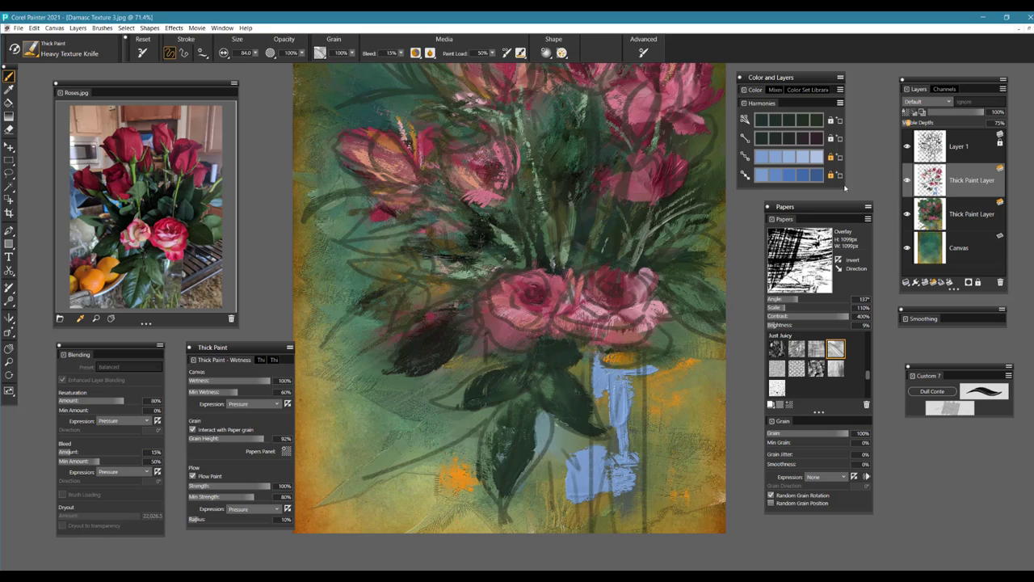
left_click(907, 146)
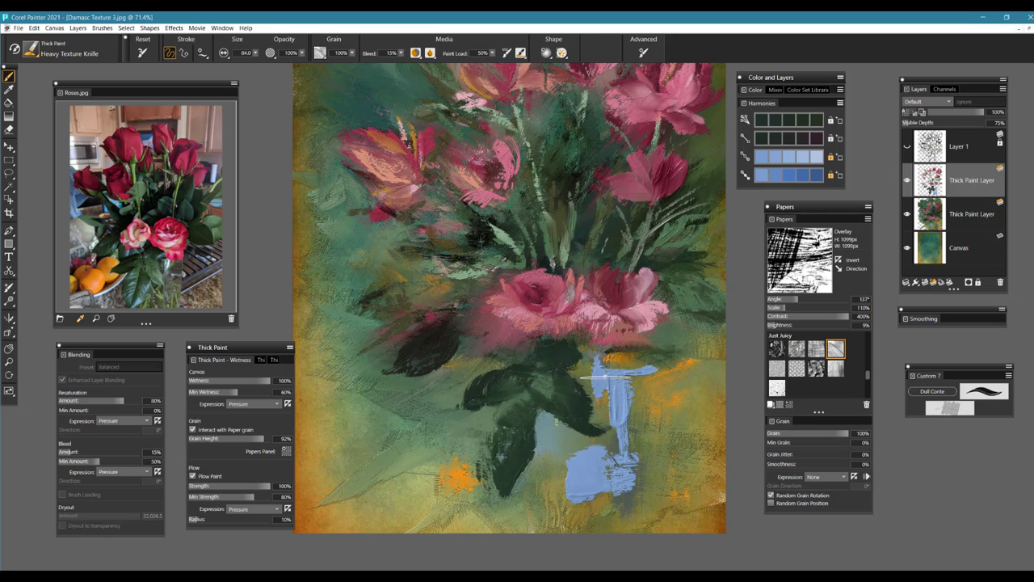
left_click_drag(606, 413, 596, 507)
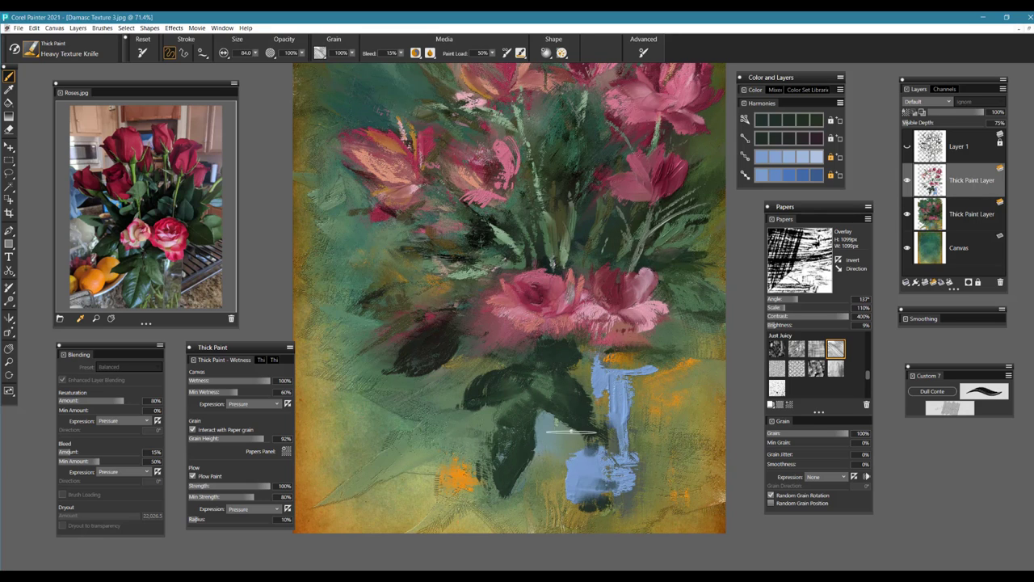
- Reduce the brush size to 40.7 and add veins and accents to the lower and left leaves with greens sampled from the painting
mouse_move(564, 389)
left_mouse_down("ctrl+alt")
mouse_move(577, 387)
mouse_move(524, 416)
left_mouse_up("ctrl+alt")
left_click(654, 325, "alt")
mouse_move(510, 457)
left_mouse_down()
mouse_move(527, 417)
mouse_move(508, 481)
left_mouse_up()
mouse_move(525, 356)
left_mouse_down()
mouse_move(421, 363)
mouse_move(437, 333)
left_mouse_up()
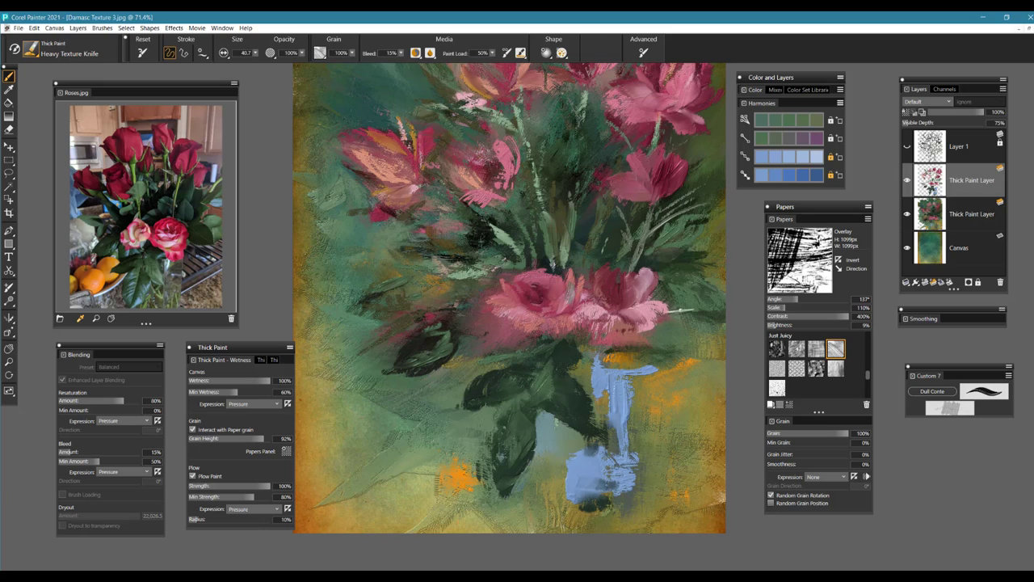
left_click(656, 272, "alt")
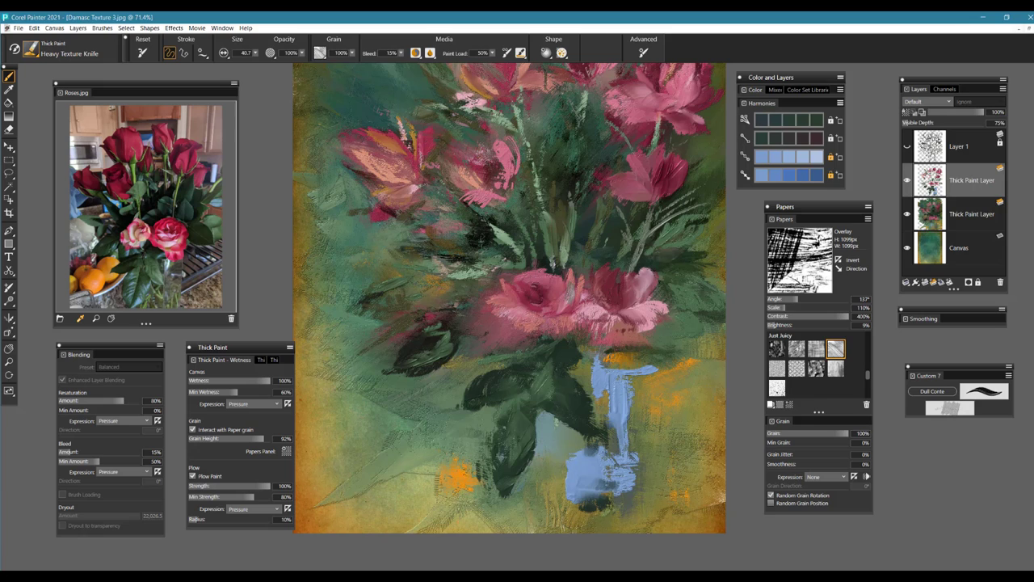
left_click(574, 235, "alt")
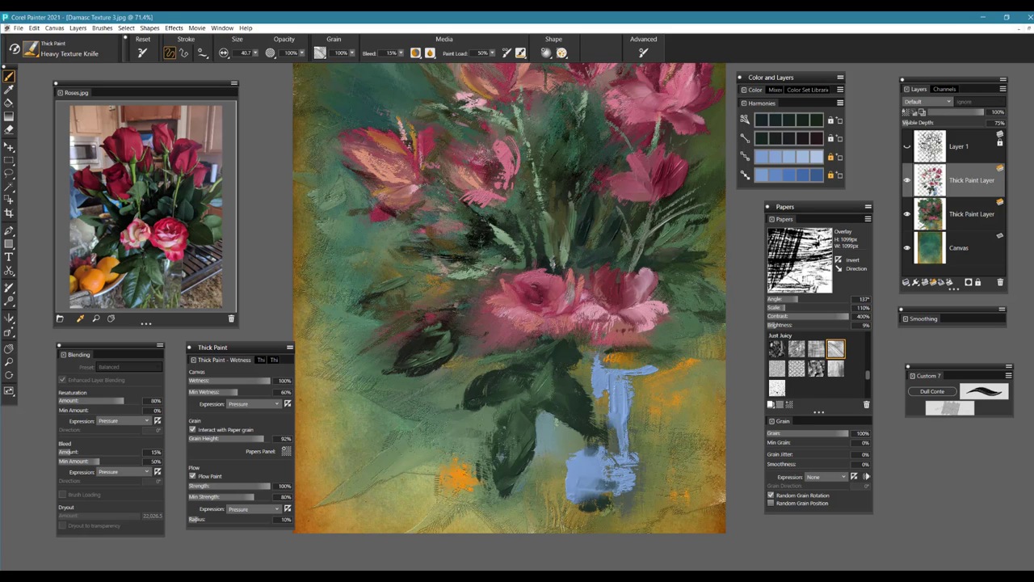
- Paint petals on the center-left rose and the small right flower with pinks sampled from the painting and a red from the rose photo
left_click(518, 173, "alt")
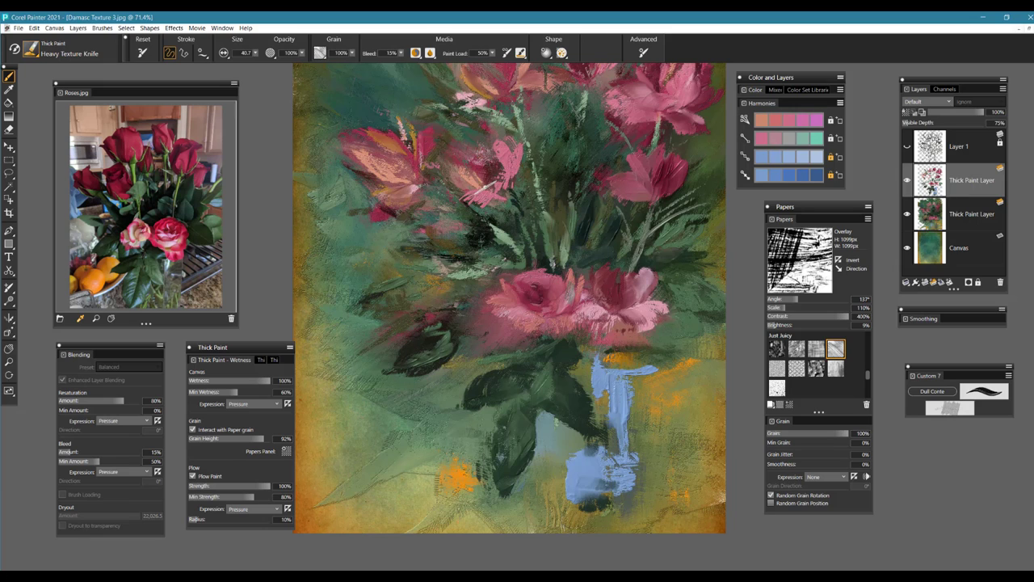
left_click(183, 160)
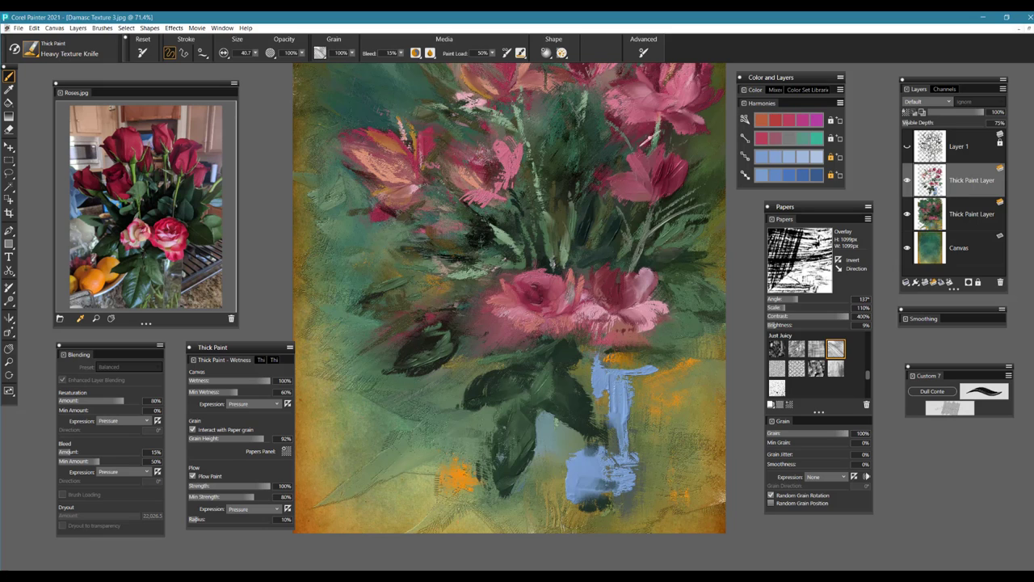
left_click(632, 112, "alt")
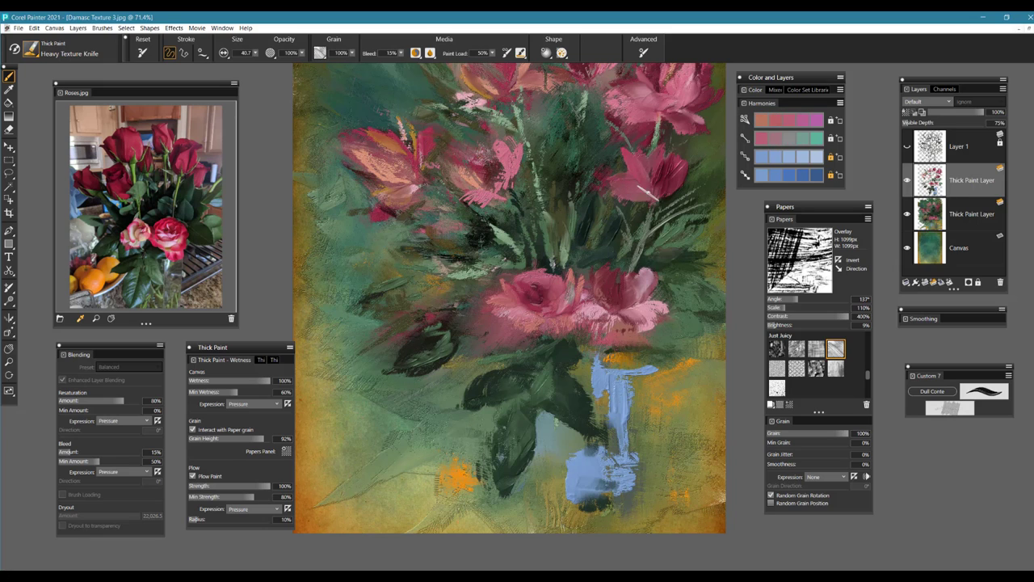
left_click_drag(660, 193, 684, 196)
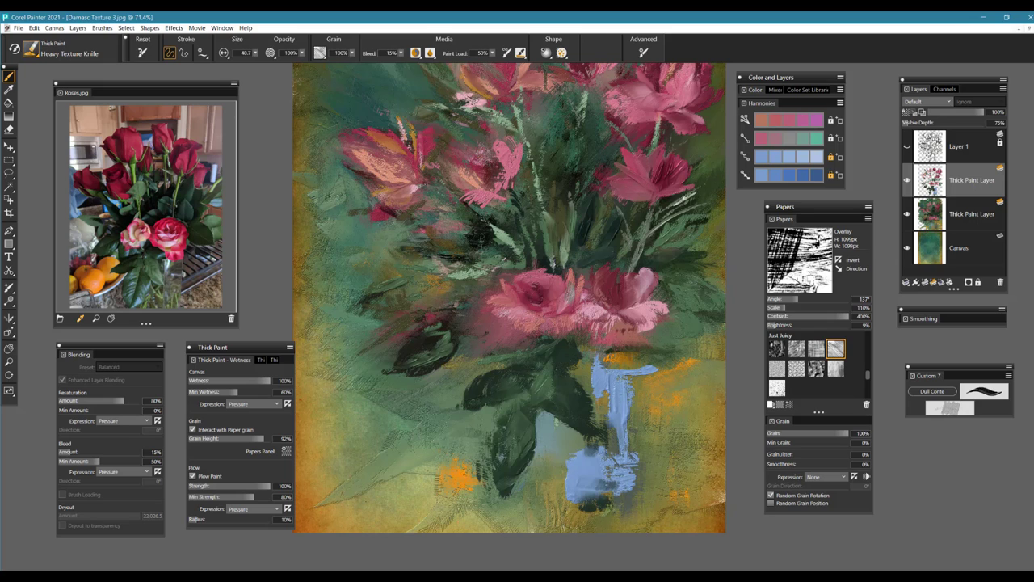
- Refine the petals of the center-left and far-left roses with light pink and deeper crimson sampled from the painting
left_click(512, 160, "alt")
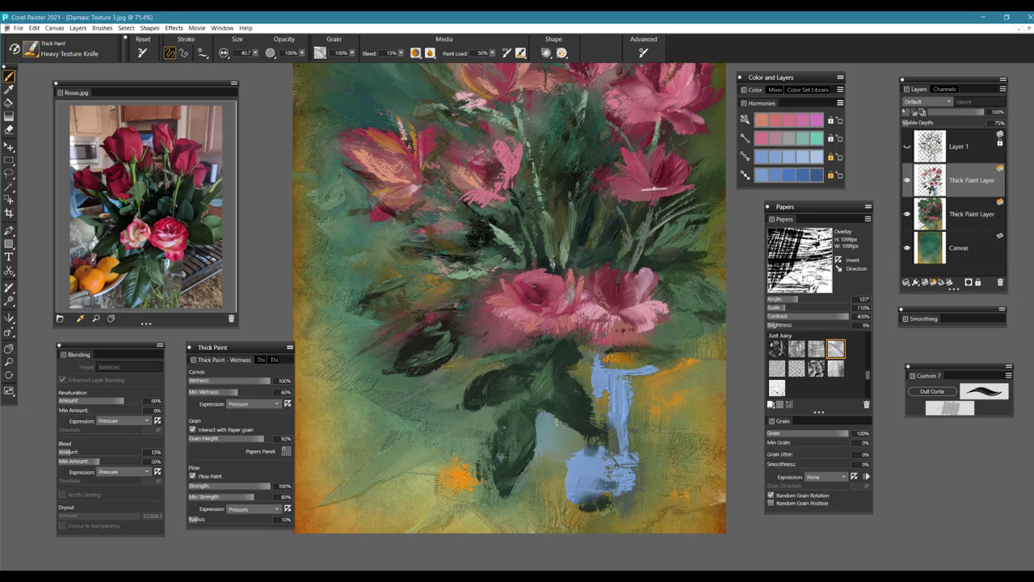
left_click(533, 311, "alt")
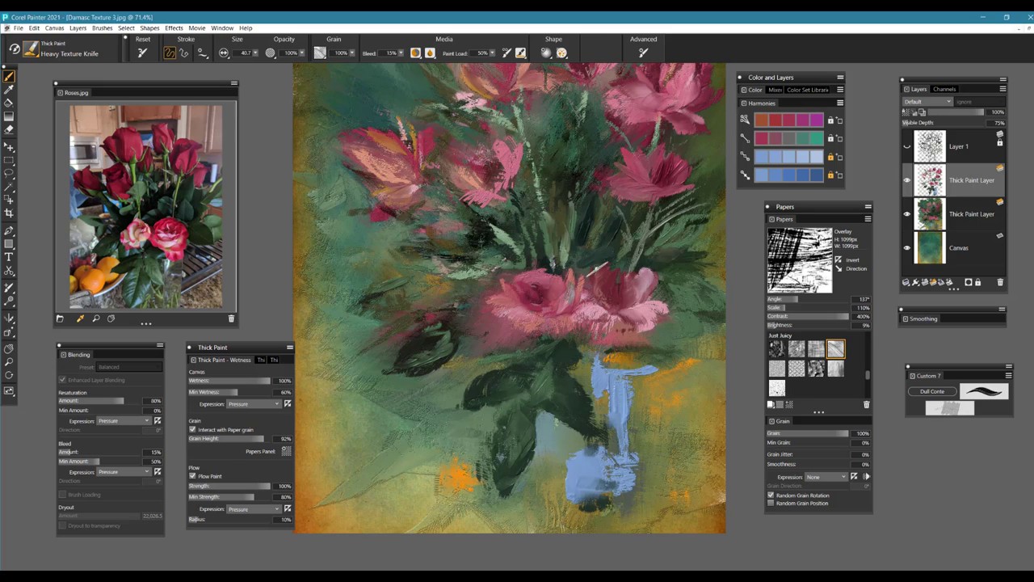
left_click_drag(501, 146, 499, 175)
left_click_drag(420, 160, 414, 129)
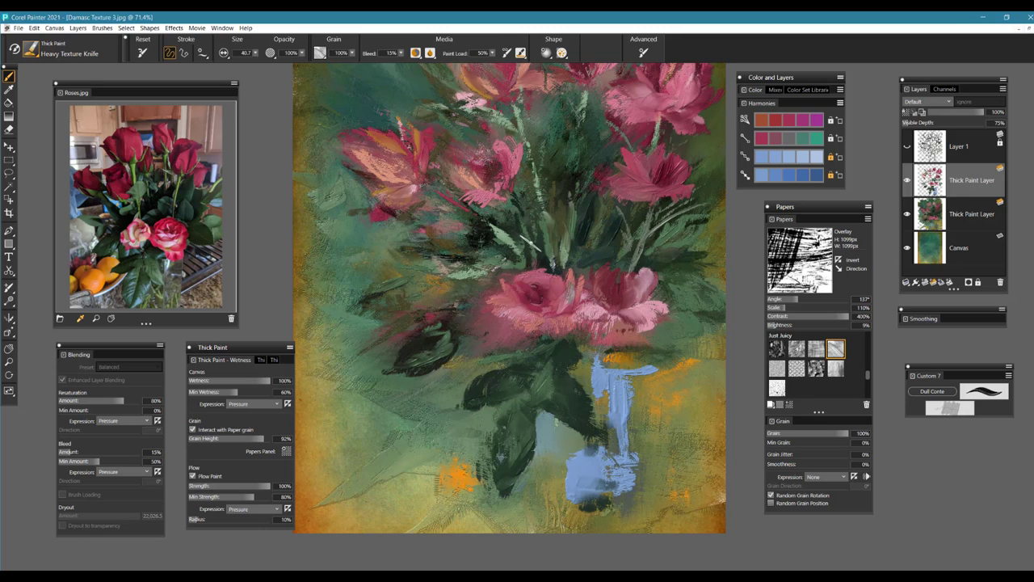
- Sample a near-black and paint dark stem and leaf strokes beneath the center-left rose
left_click(530, 243, "alt")
left_click_drag(441, 193, 480, 233)
left_click(480, 234, "alt")
left_click_drag(433, 190, 477, 222)
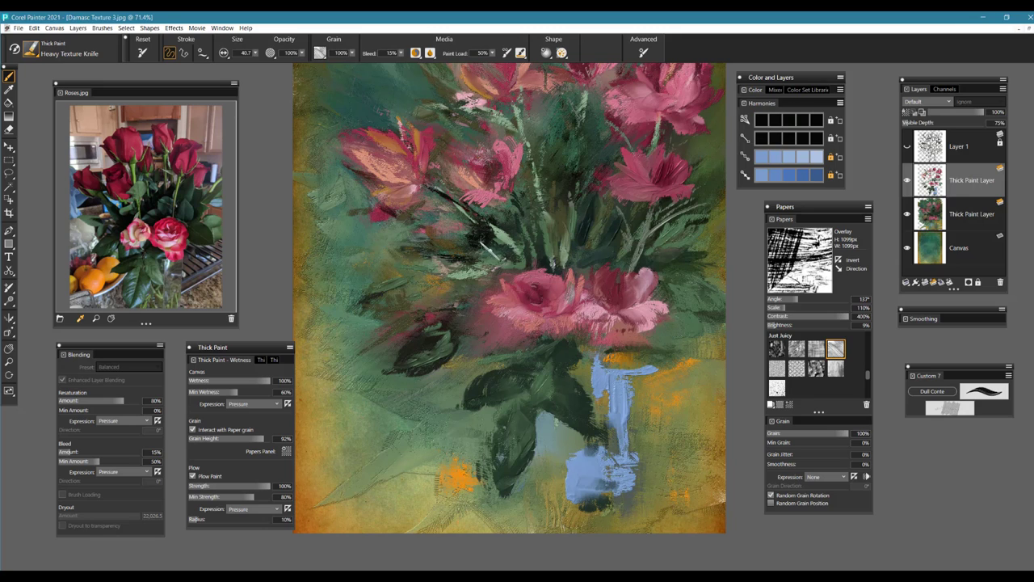
left_click_drag(412, 225, 469, 228)
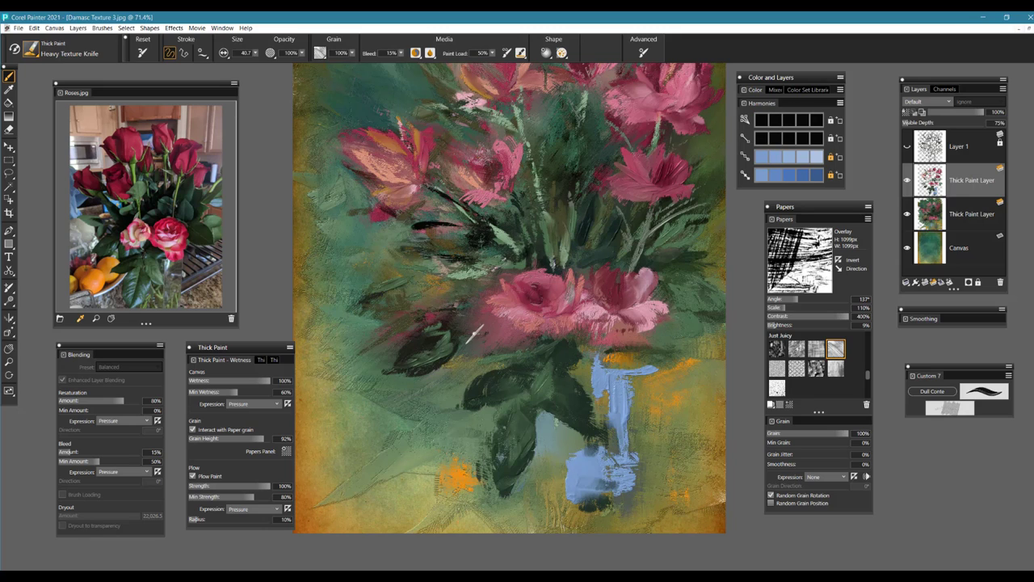
- Add dark accents to the left foliage and lower leaves, and dab a muted rose color sampled from the painting over the left leaf
left_click_drag(425, 288, 383, 302)
mouse_move(564, 346)
left_mouse_down()
mouse_move(523, 388)
mouse_move(511, 460)
left_mouse_up()
left_click(508, 347, "alt")
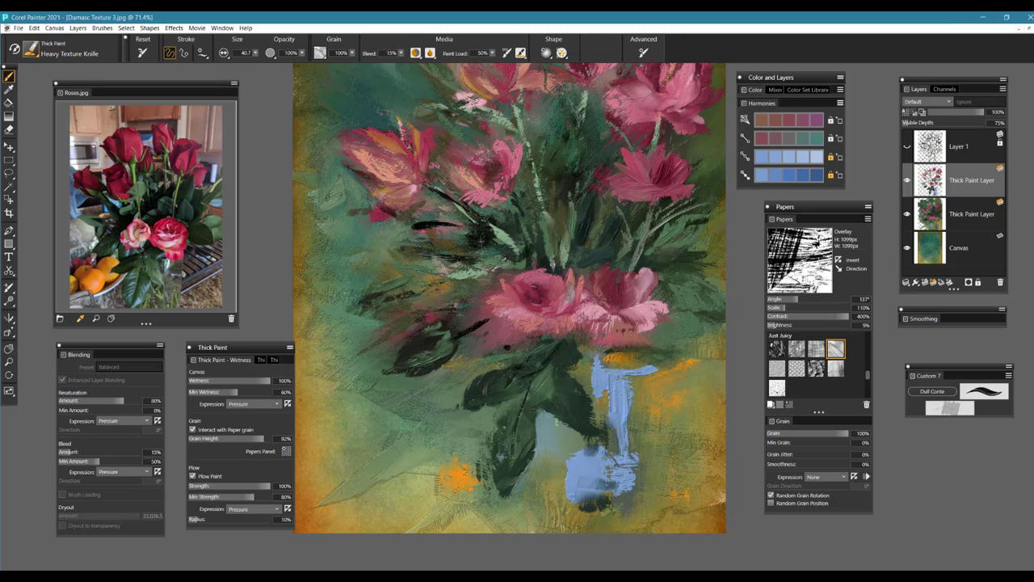
left_click_drag(445, 331, 416, 333)
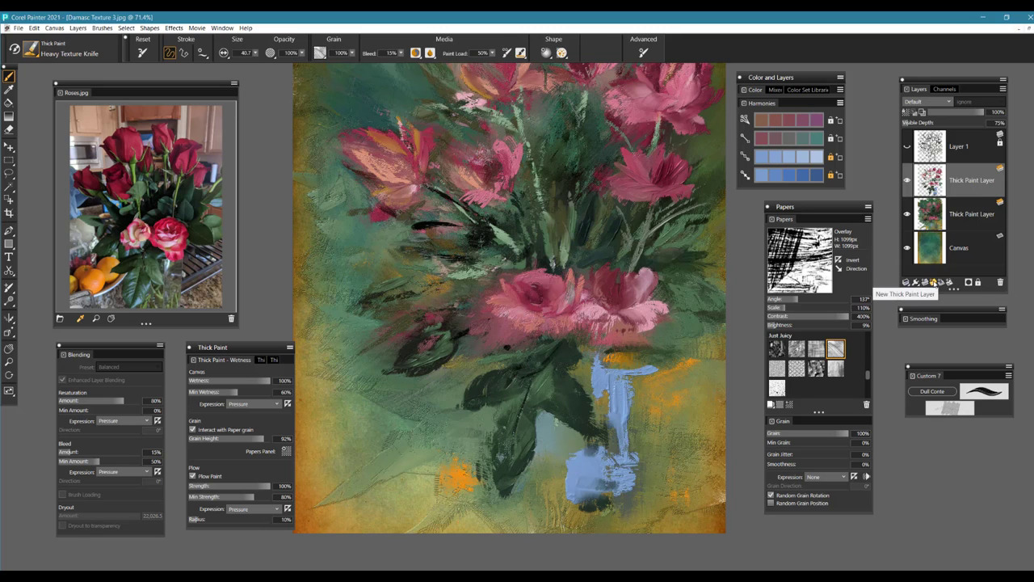
- Create a new Thick Paint layer and choose the Pastel Blender brush, continuing to paint on the Thick Paint layer
left_click(935, 282)
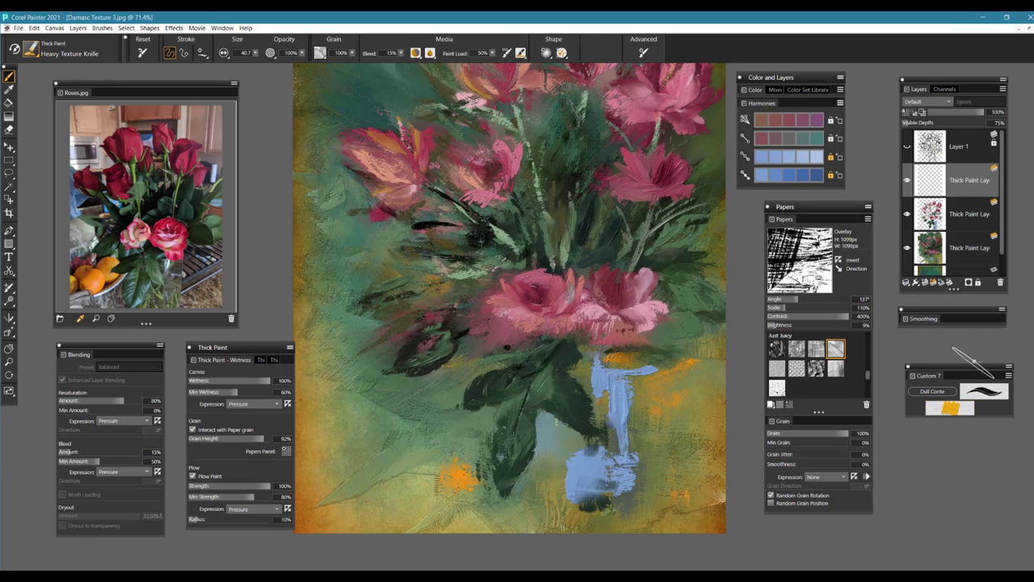
left_click(952, 408)
left_click(635, 396)
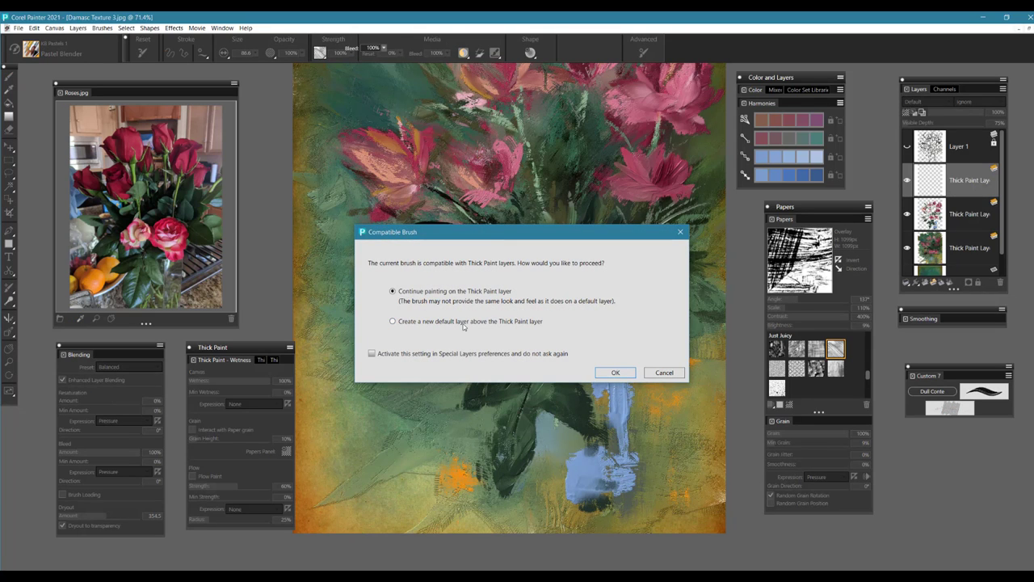
left_click(615, 373)
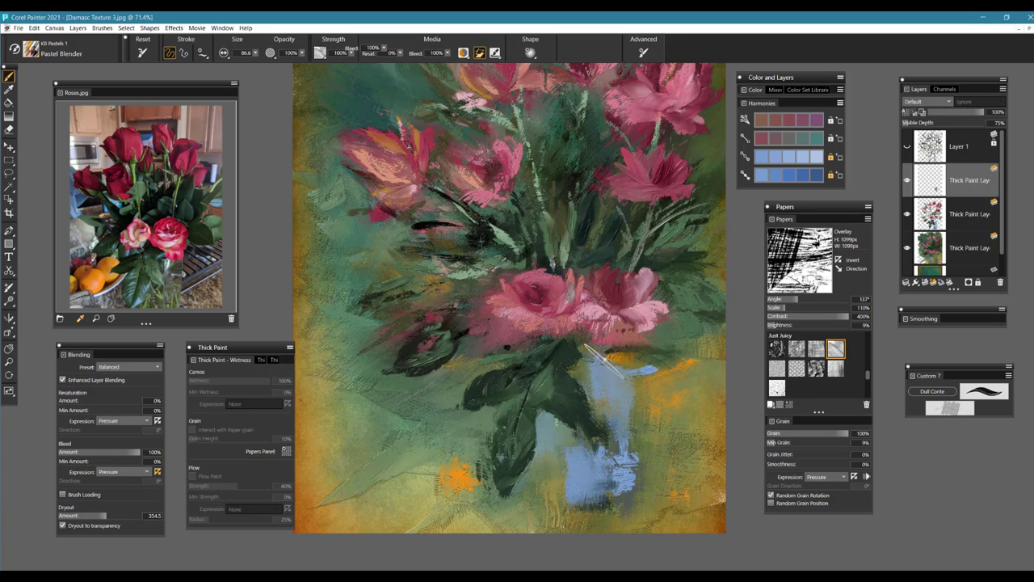
- Blend the blue vase strokes into the background and check the blender's dab stencil options
mouse_move(627, 371)
left_mouse_down()
mouse_move(612, 485)
mouse_move(575, 498)
mouse_move(550, 490)
mouse_move(547, 472)
left_mouse_up()
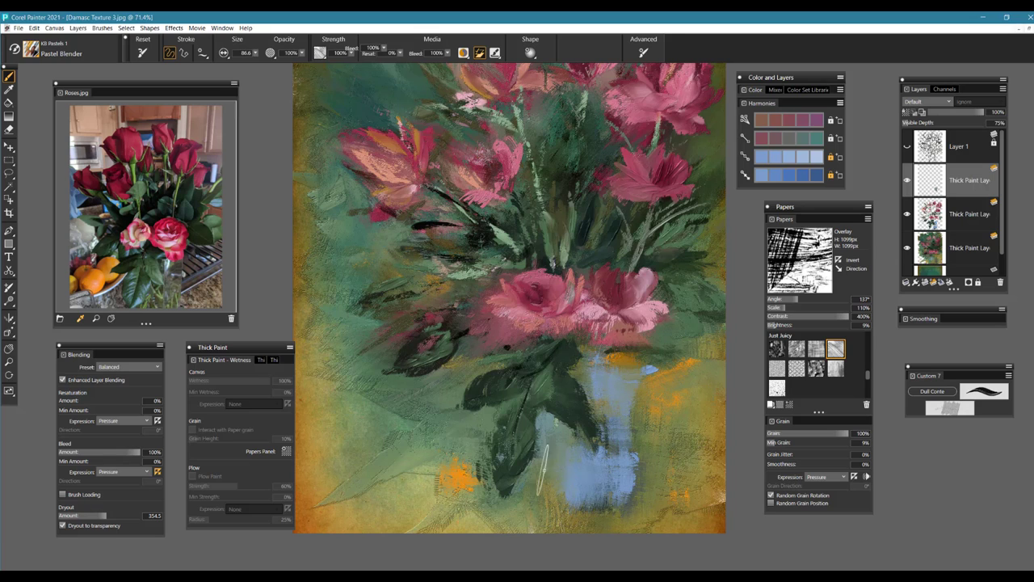
left_click_drag(629, 452, 628, 383)
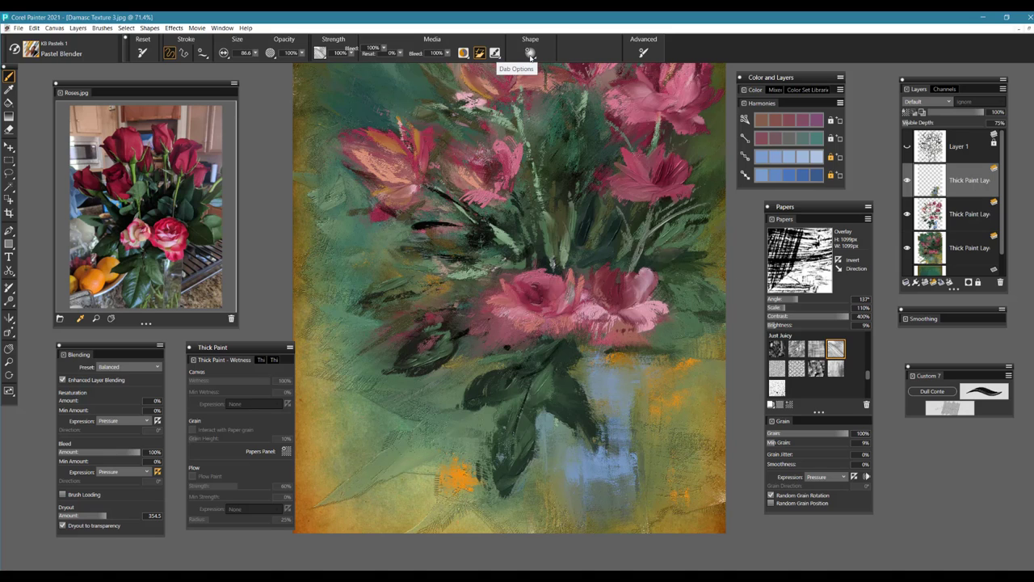
left_click(530, 54)
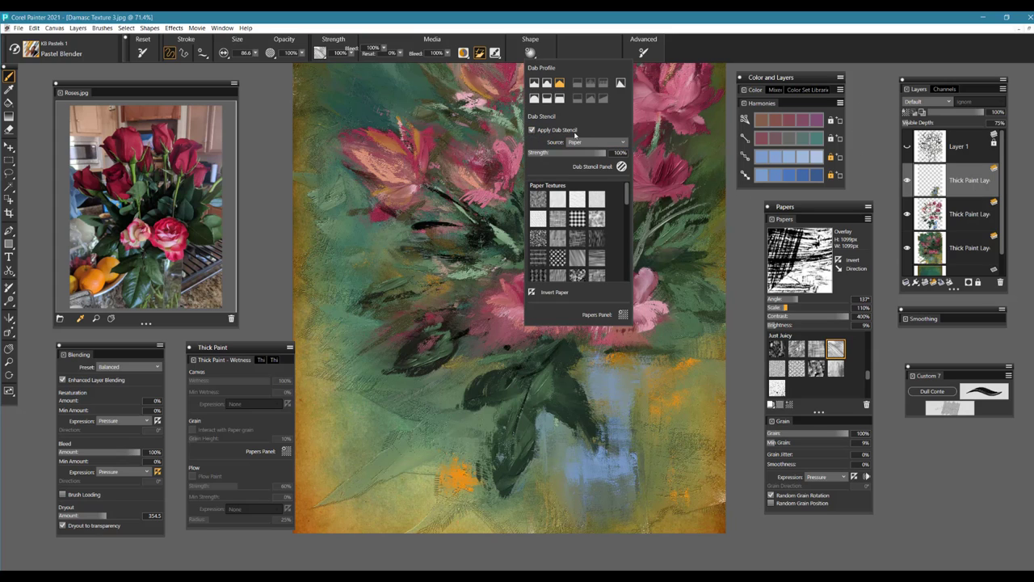
left_click(581, 493)
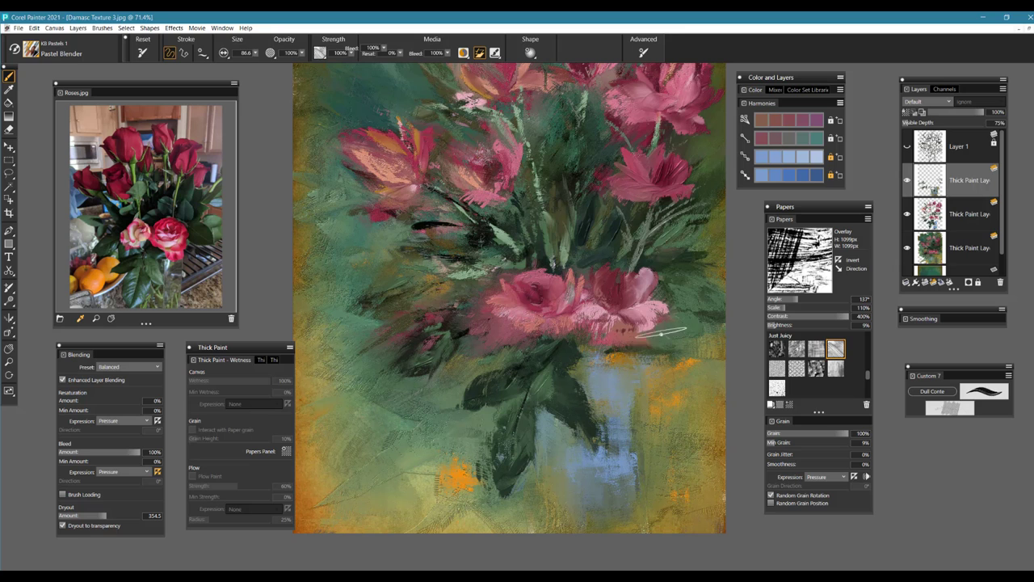
- Soften the edges of the lower and right-hand roses and the foliage beneath them with the Pastel Blender
left_click_drag(657, 314, 697, 281)
mouse_move(554, 335)
left_mouse_down()
mouse_move(566, 376)
mouse_move(548, 394)
left_mouse_up()
mouse_move(683, 168)
left_mouse_down()
mouse_move(697, 154)
mouse_move(701, 106)
left_mouse_up()
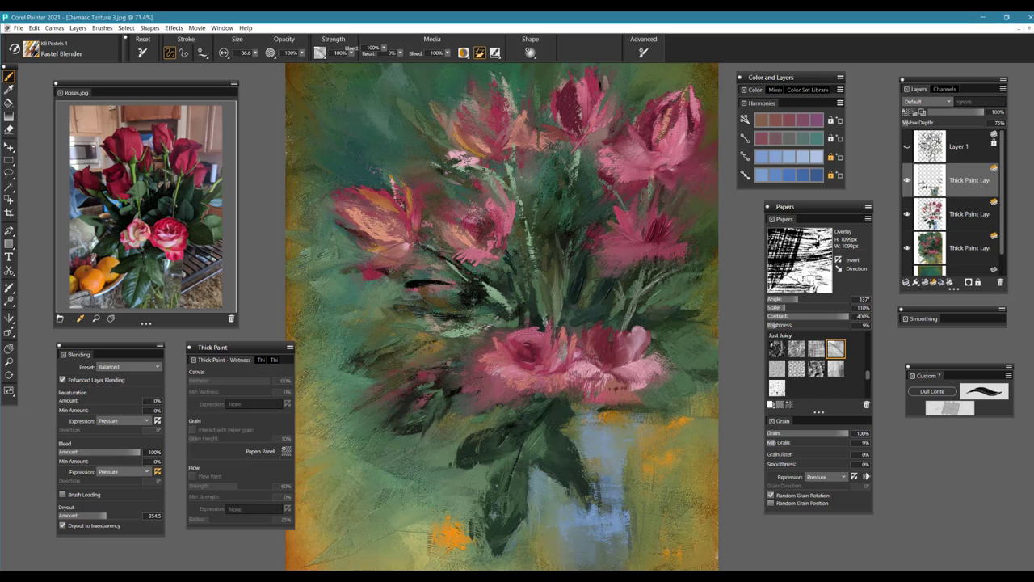
left_click_drag(653, 322, 624, 362)
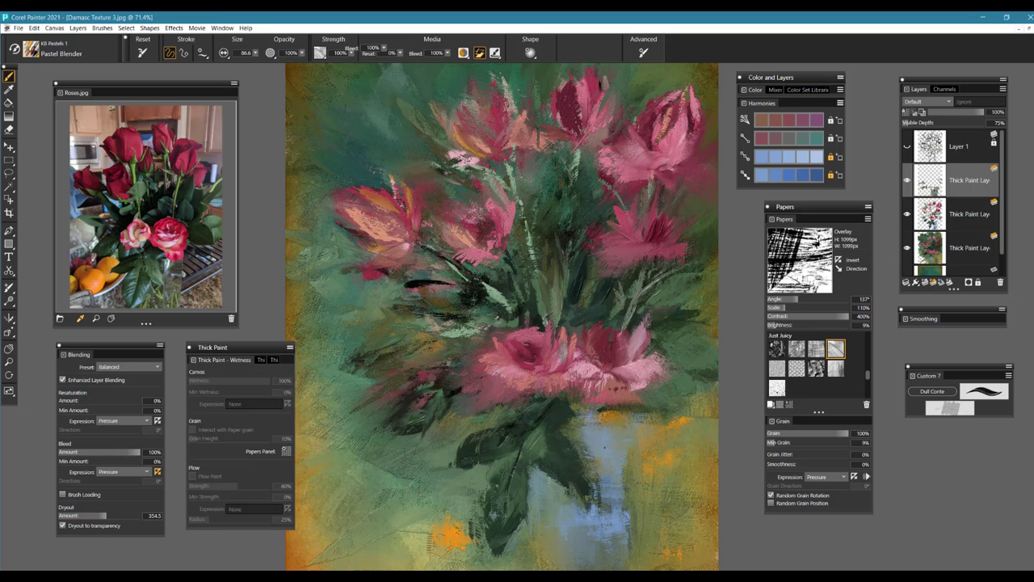
- Blend the dark leaves beneath the lower roses downward into the blue vase and the background
mouse_move(604, 428)
left_mouse_down()
mouse_move(577, 445)
mouse_move(461, 432)
mouse_move(477, 416)
mouse_move(509, 408)
mouse_move(524, 434)
mouse_move(517, 517)
mouse_move(477, 550)
left_mouse_up()
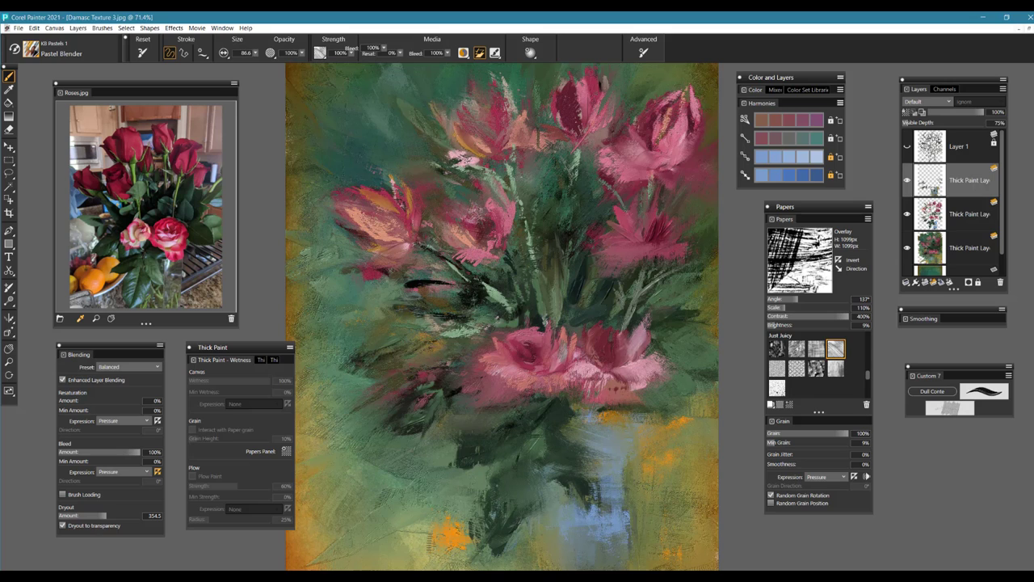
left_click_drag(608, 485, 577, 521)
left_click_drag(620, 432, 647, 419)
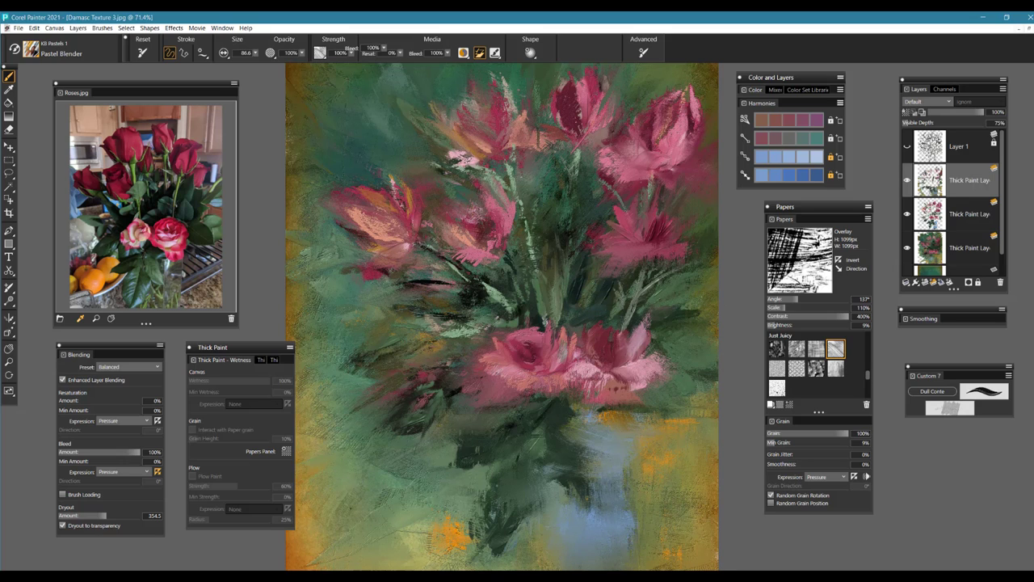
left_click_drag(552, 447, 547, 529)
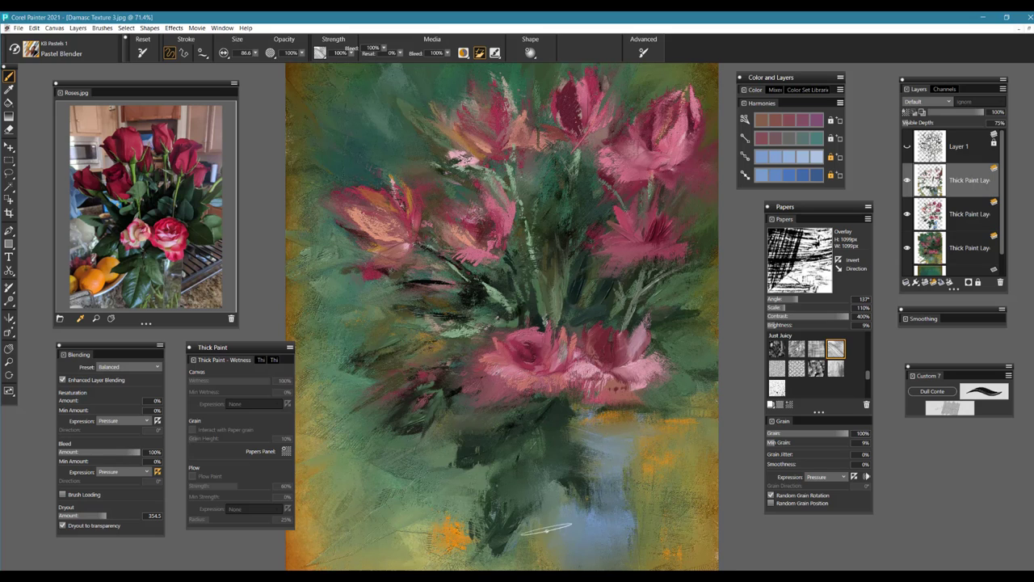
left_click_drag(573, 428, 546, 530)
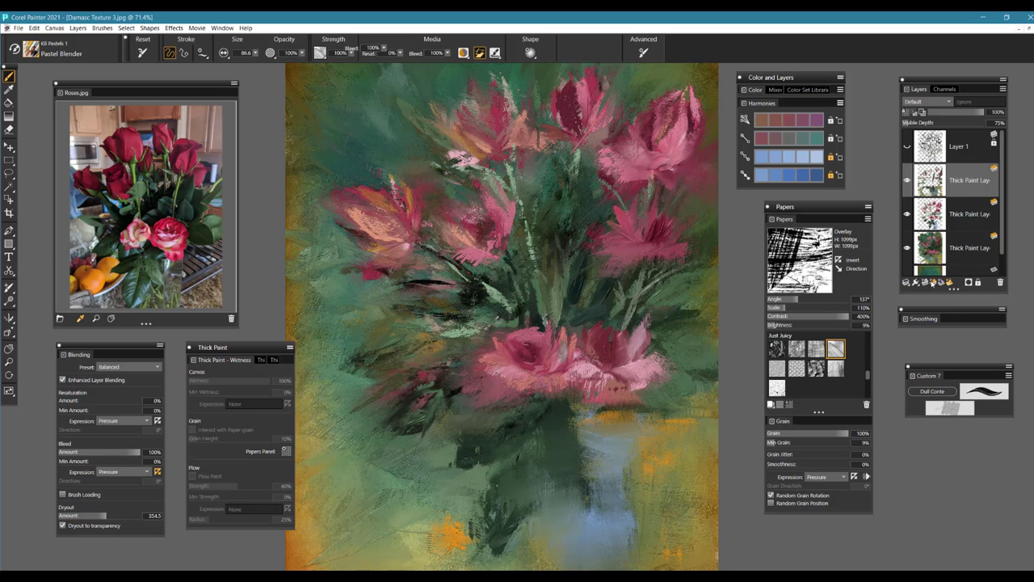
- Create a new Thick Paint layer and use the Heavy Texture Knife to paint red sampled from the photo onto the upper-left rose
left_click(933, 282)
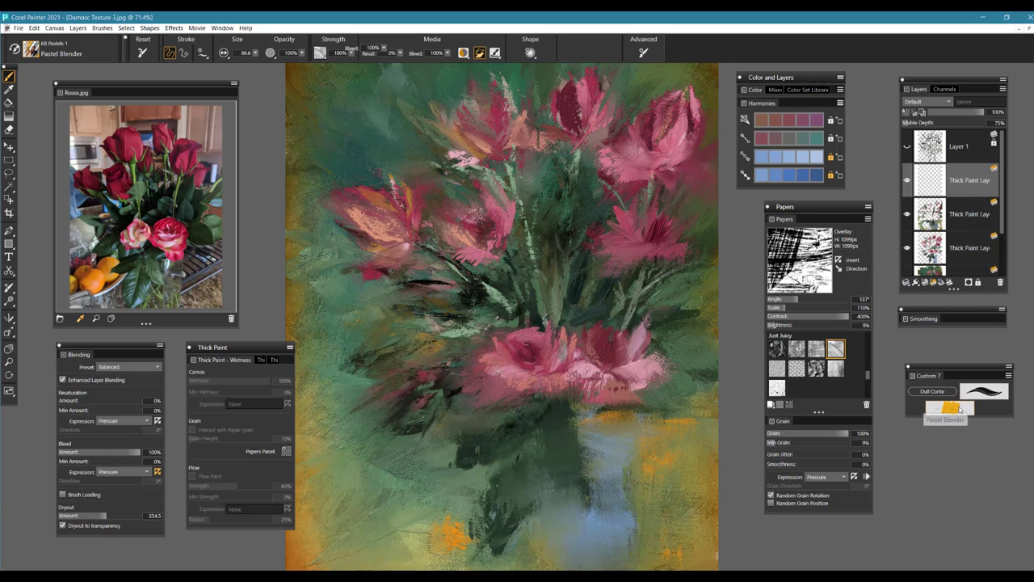
left_click(984, 393)
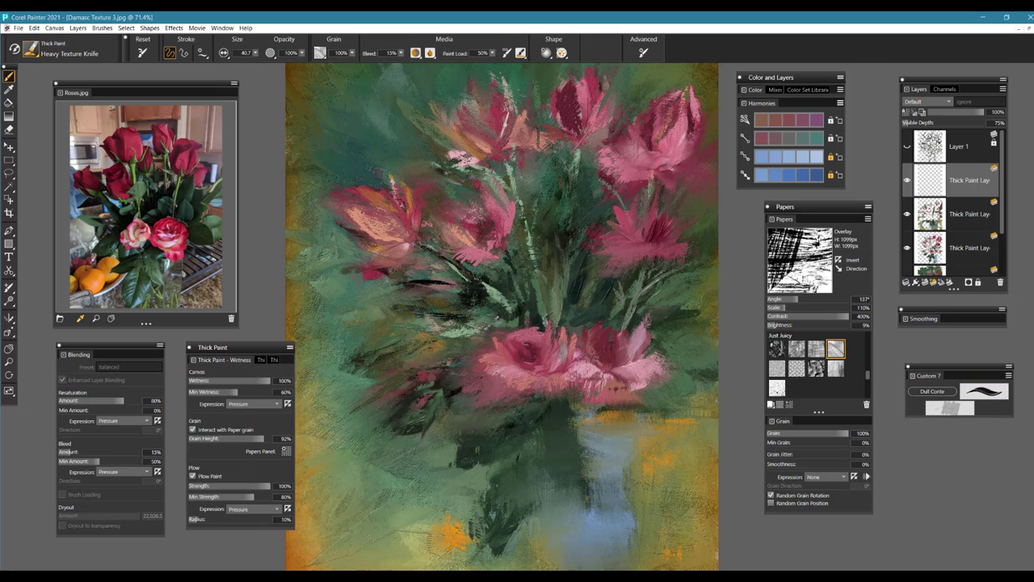
left_click(131, 138)
mouse_move(501, 134)
left_mouse_down()
mouse_move(511, 131)
mouse_move(503, 102)
mouse_move(484, 93)
mouse_move(482, 121)
mouse_move(478, 109)
left_mouse_up()
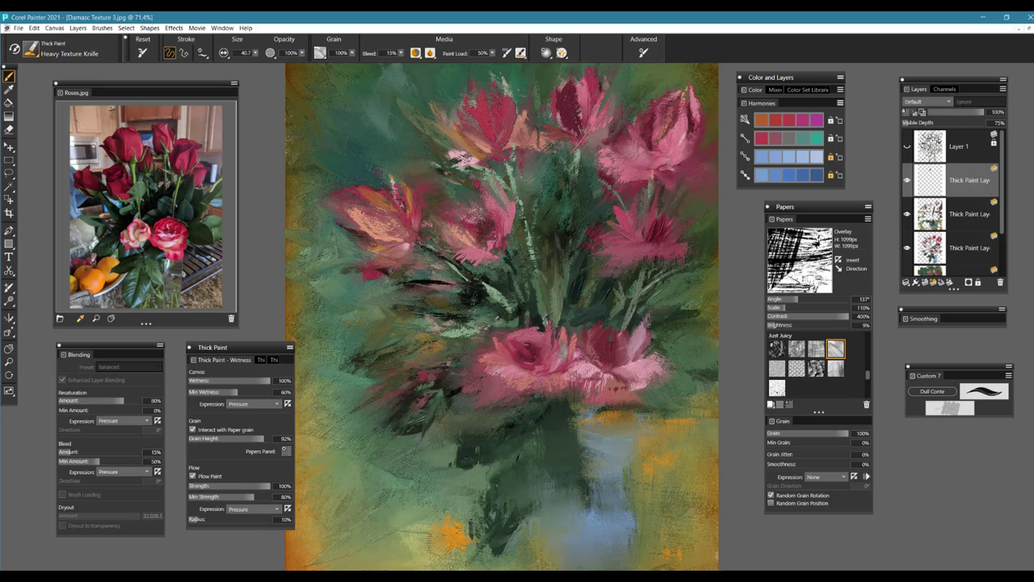
- Paint deep red petal strokes on the two upper roses and the far-left rose, resampling the red from the canvas
left_click_drag(566, 93, 563, 119)
mouse_move(488, 118)
left_mouse_down()
mouse_move(488, 134)
mouse_move(480, 101)
mouse_move(499, 129)
mouse_move(500, 107)
mouse_move(478, 101)
mouse_move(466, 115)
left_mouse_up()
left_click(569, 110, "alt")
mouse_move(404, 189)
left_mouse_down()
mouse_move(406, 233)
mouse_move(388, 217)
left_mouse_up()
left_click_drag(387, 206, 359, 178)
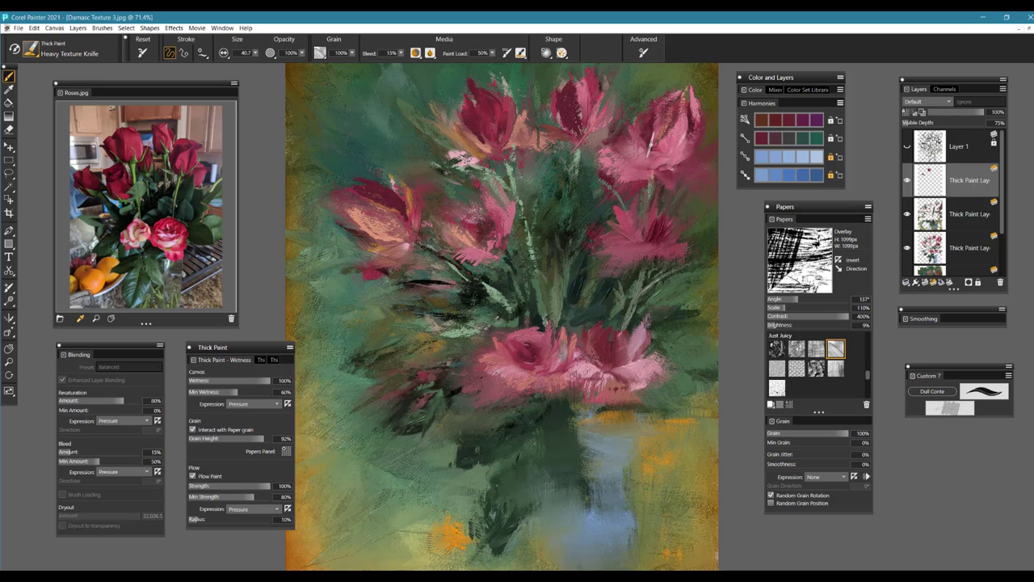
- Shape the upper-right rose with dark red strokes in its centre and sampled pink strokes on its lower petals
mouse_move(643, 138)
left_mouse_down()
mouse_move(614, 147)
mouse_move(640, 144)
mouse_move(671, 94)
left_mouse_up()
left_click(649, 151, "alt")
left_click(672, 141, "alt")
left_click_drag(649, 144, 629, 160)
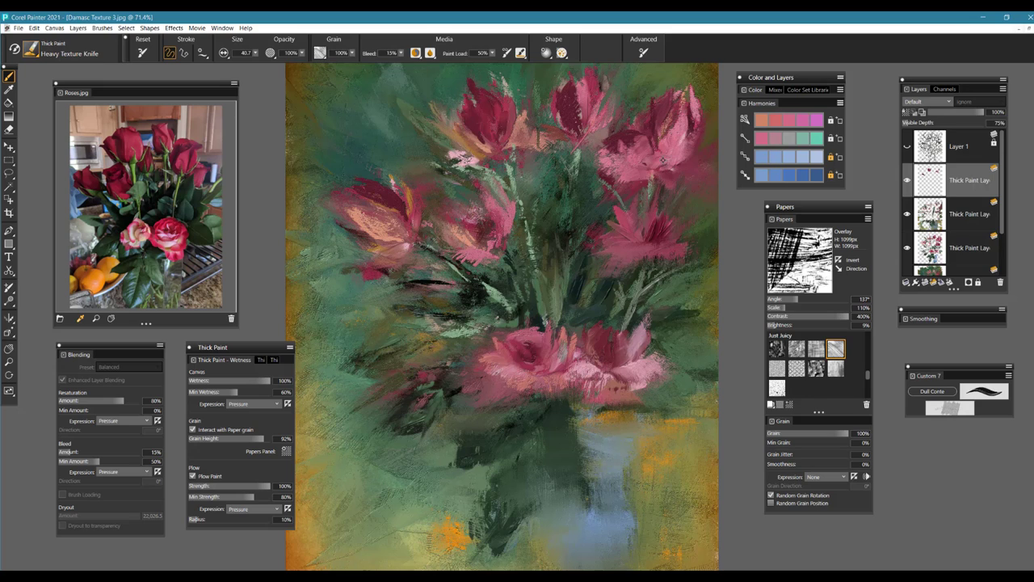
- Define the middle-right rose with bright red petals and pale pink highlights sampled from the painting
left_click(656, 230, "alt")
mouse_move(653, 218)
left_mouse_down()
mouse_move(658, 241)
mouse_move(629, 244)
left_mouse_up()
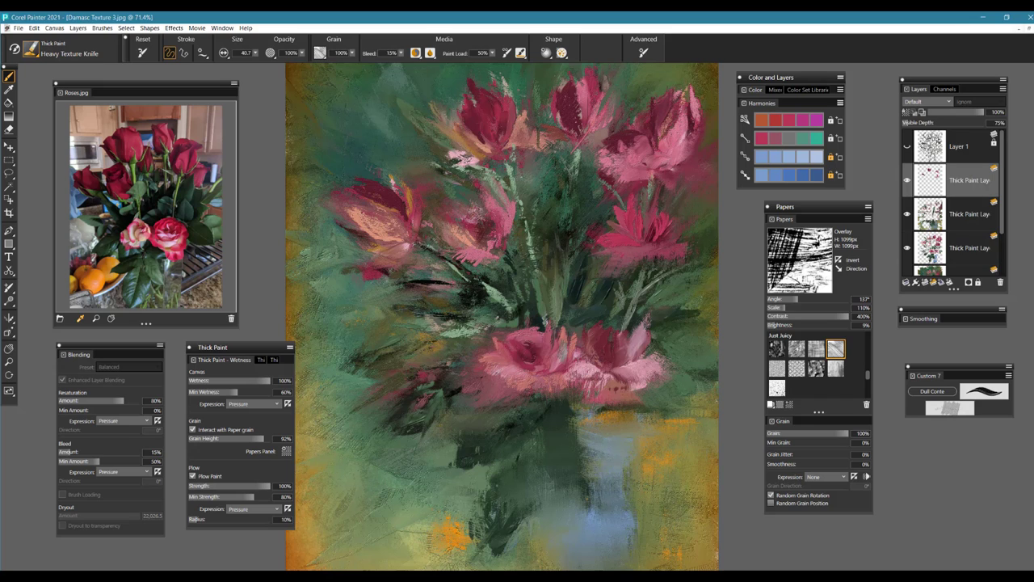
left_click(469, 160, "alt")
left_click_drag(648, 249, 619, 262)
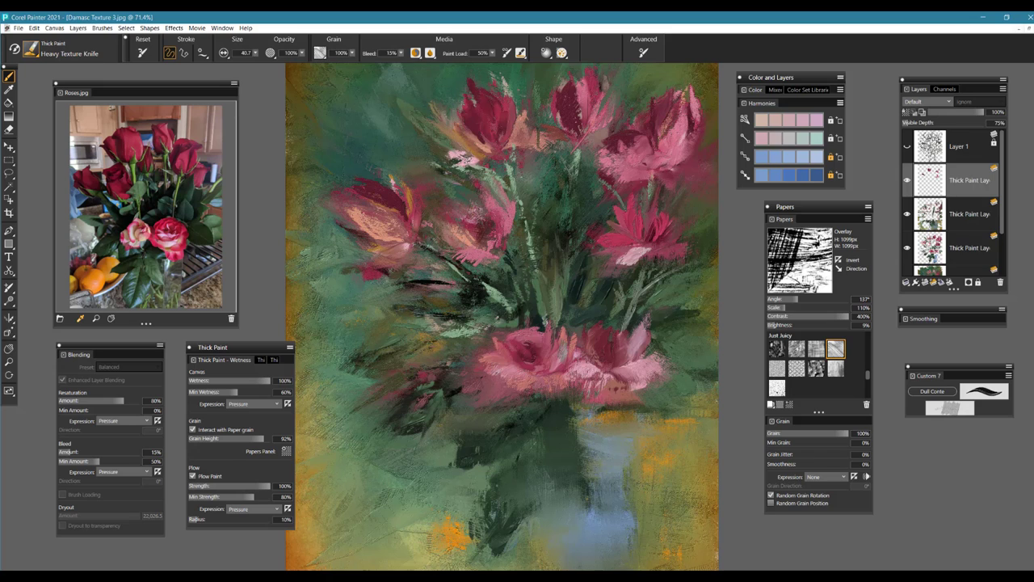
left_click_drag(621, 218, 607, 236)
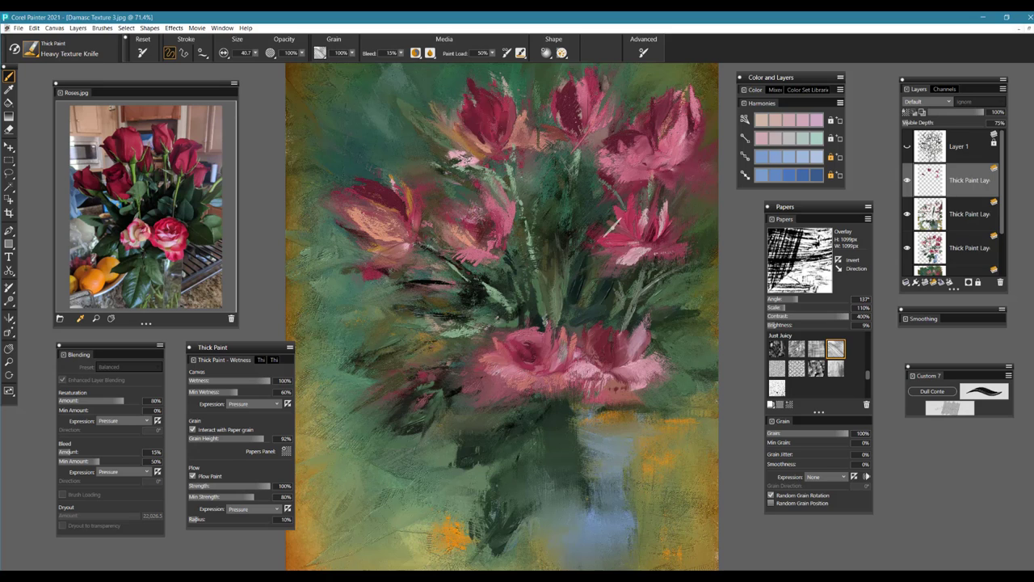
- Paint a small new rose in the centre of the bouquet with sampled red and pink strokes
left_click(494, 129, "alt")
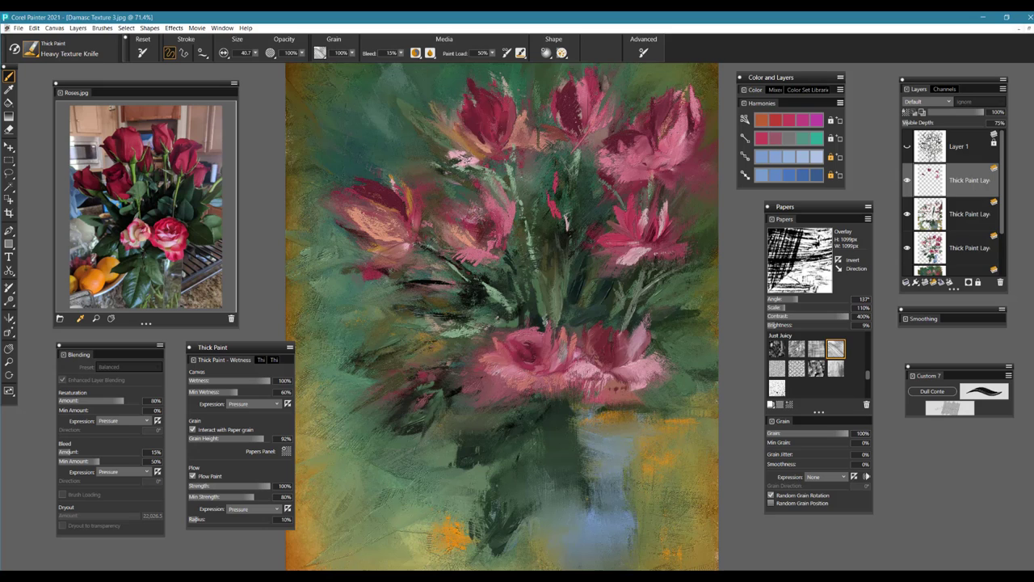
mouse_move(560, 191)
left_mouse_down()
mouse_move(572, 236)
mouse_move(571, 211)
mouse_move(558, 212)
left_mouse_up()
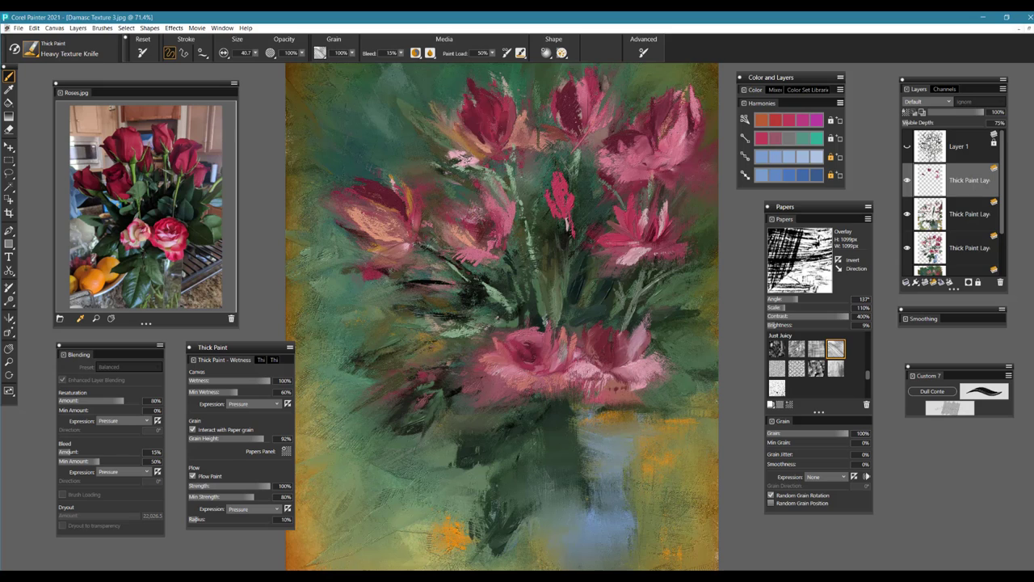
mouse_move(567, 202)
left_mouse_down()
mouse_move(567, 226)
mouse_move(565, 171)
mouse_move(566, 220)
mouse_move(554, 184)
mouse_move(606, 187)
left_mouse_up()
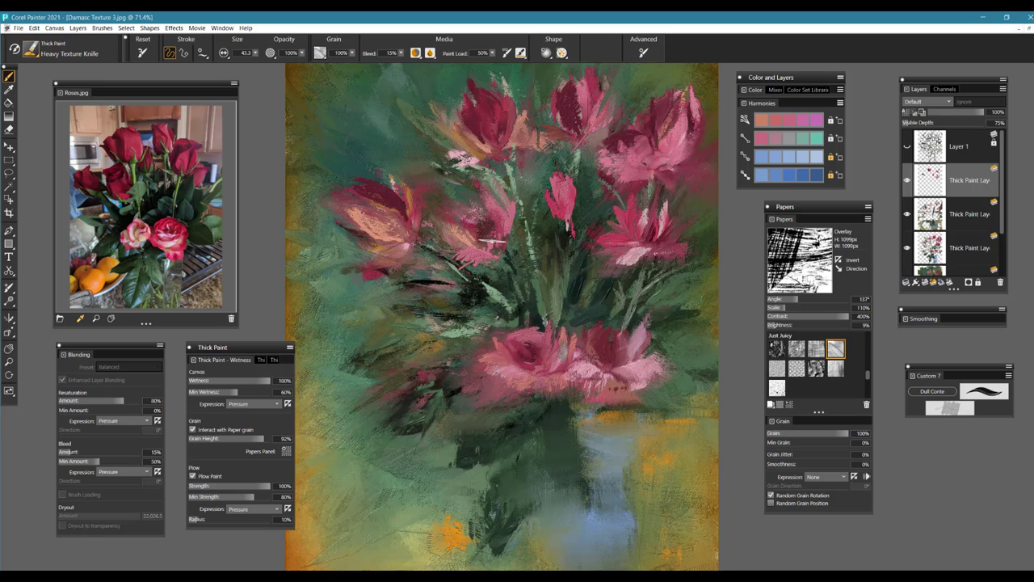
mouse_move(566, 218)
left_mouse_down()
mouse_move(547, 229)
mouse_move(543, 191)
mouse_move(581, 191)
mouse_move(574, 180)
left_mouse_up()
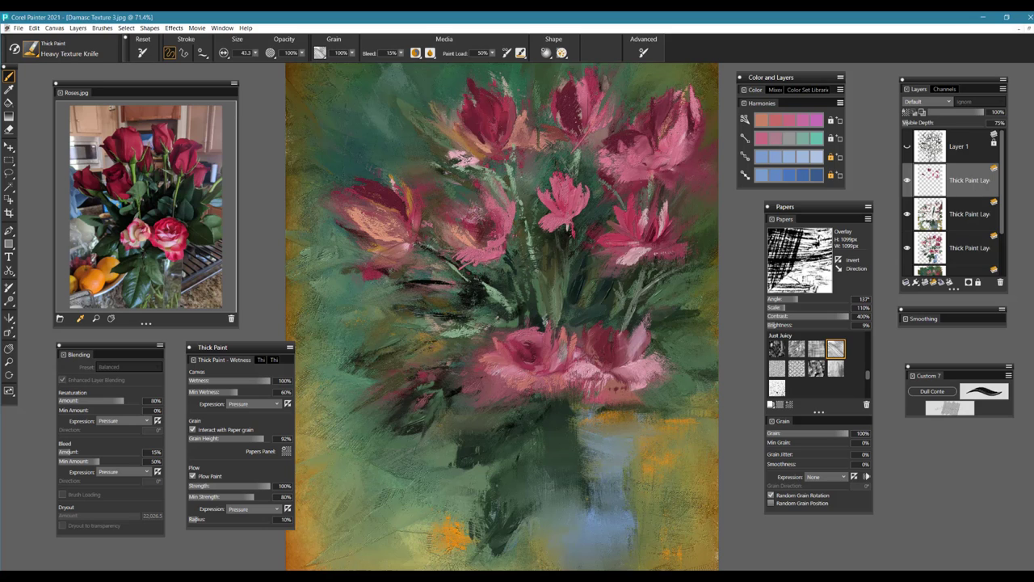
- Highlight the small central rose and the middle-left rose with pale pink sampled from the photo's lower rose
left_click(168, 243, "alt")
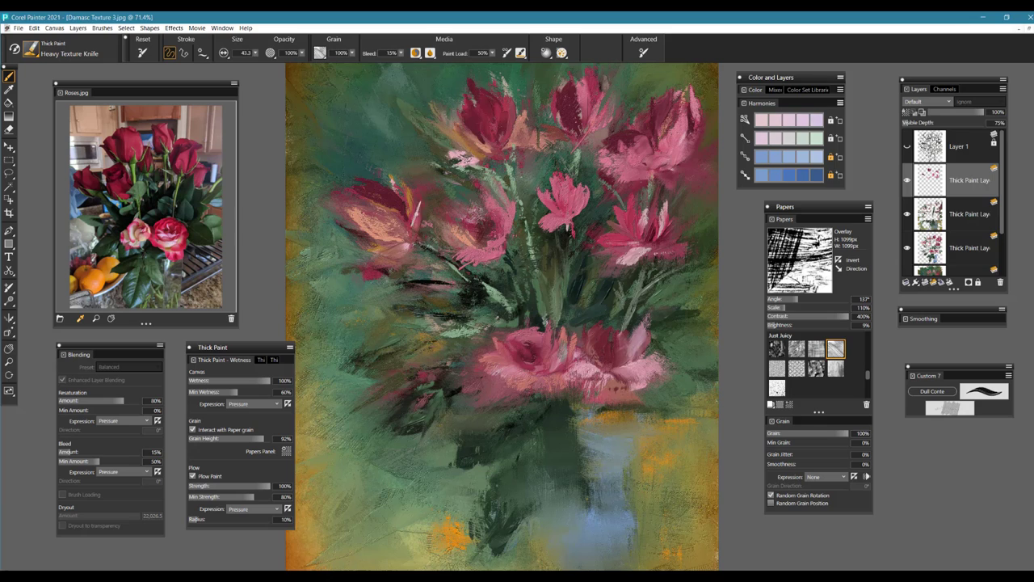
mouse_move(575, 215)
left_mouse_down()
mouse_move(581, 201)
mouse_move(493, 229)
mouse_move(506, 241)
mouse_move(491, 202)
left_mouse_up()
left_click(504, 234, "alt")
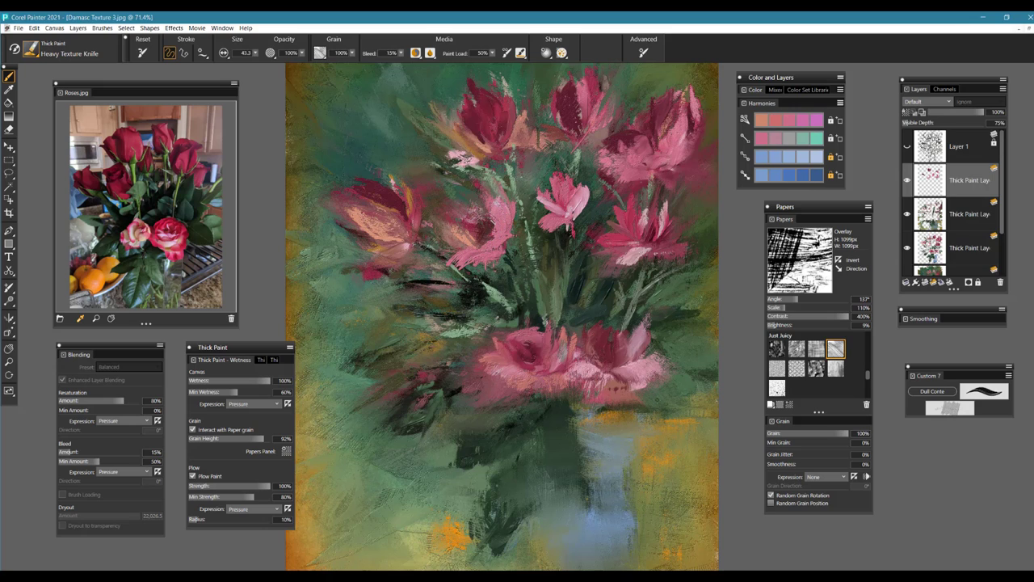
- Add ochre and bright orange strokes, sampled from the background, between the two lower roses
left_click(680, 419, "alt")
left_click_drag(565, 354, 572, 334)
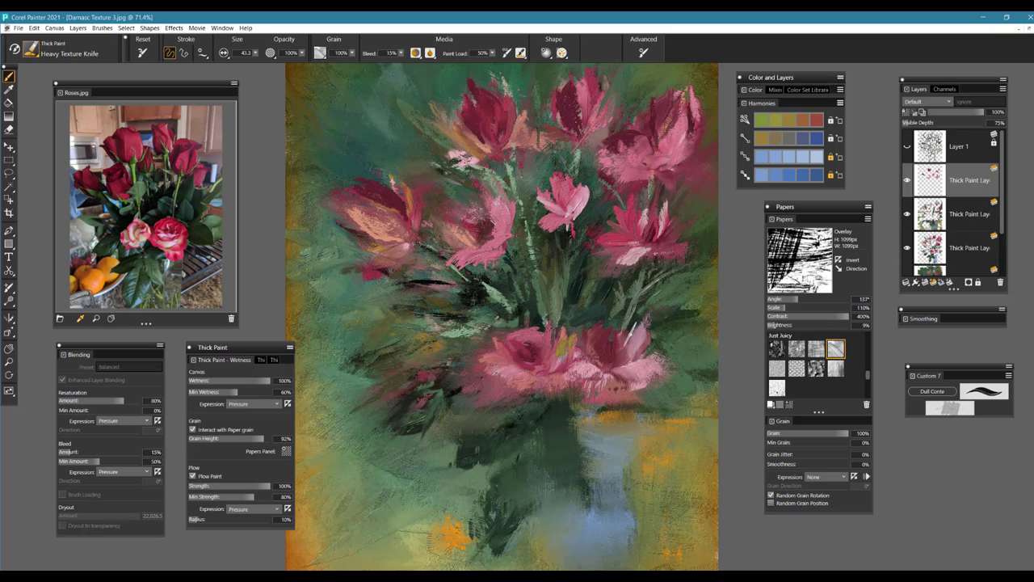
left_click(455, 534, "alt")
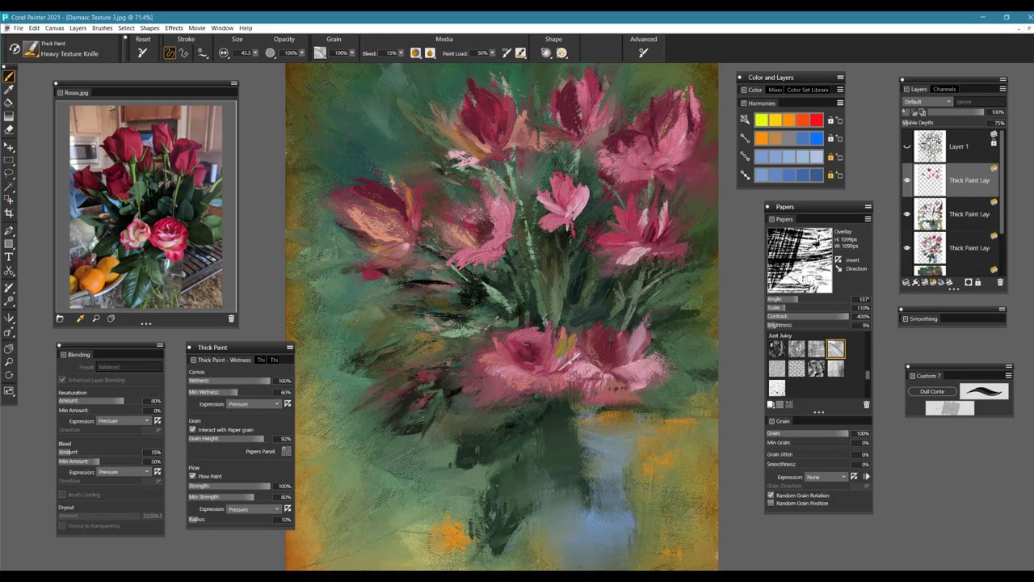
left_click_drag(566, 364, 578, 344)
- Add orange accents to the upper, right and left roses, toning down the middle-left one with a sampled muted pink
left_click_drag(637, 247, 615, 254)
mouse_move(577, 149)
left_mouse_down()
mouse_move(580, 134)
mouse_move(554, 112)
left_mouse_up()
left_click_drag(652, 147, 649, 123)
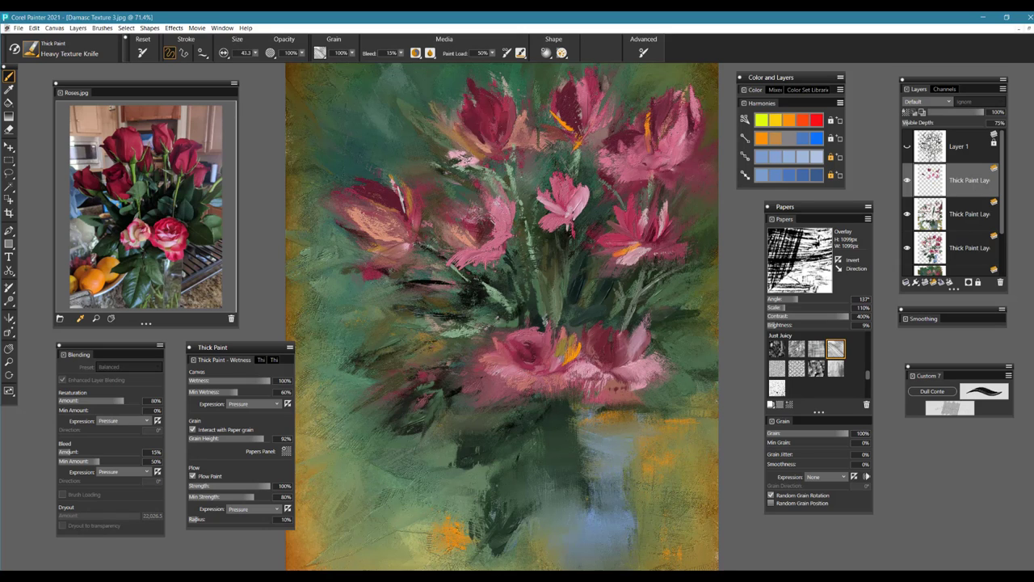
left_click_drag(402, 206, 391, 184)
mouse_move(485, 231)
left_mouse_down()
mouse_move(465, 246)
mouse_move(444, 240)
left_mouse_up()
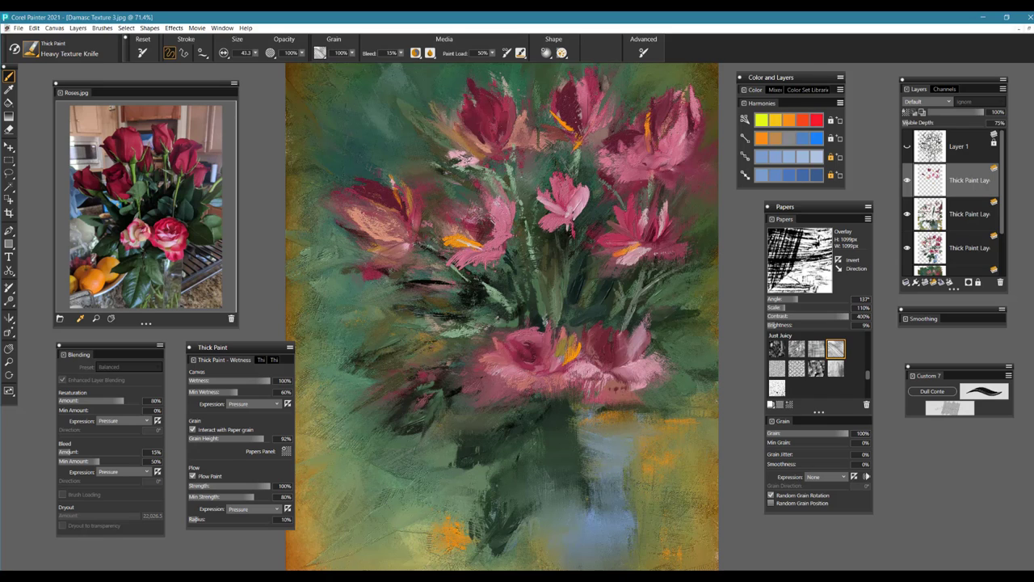
left_click(479, 236, "alt")
left_click_drag(477, 234, 448, 244)
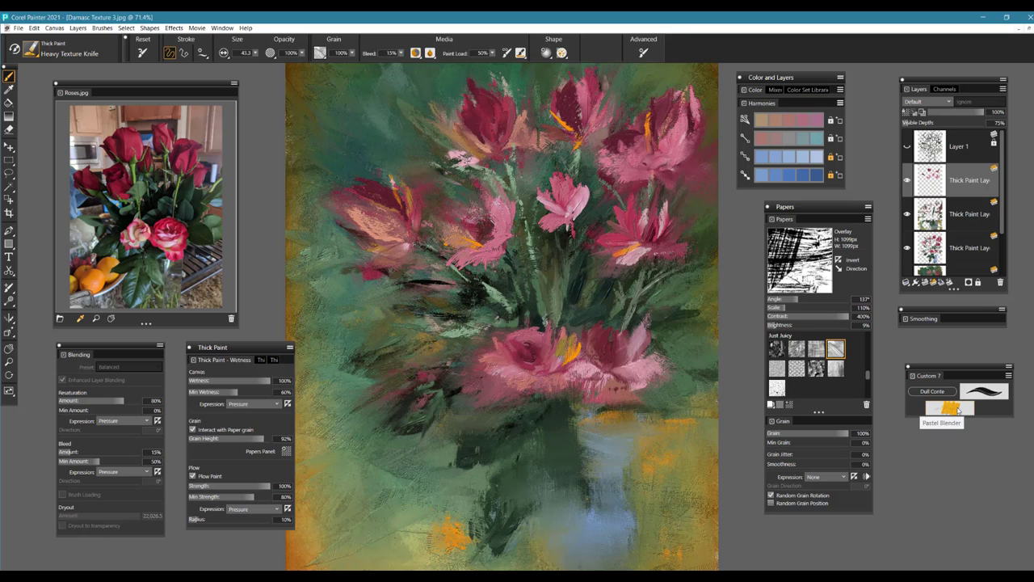
- Choose the Pastel Blender and continue painting on the Thick Paint layer, saving that choice as the preference without asking again
left_click(951, 408)
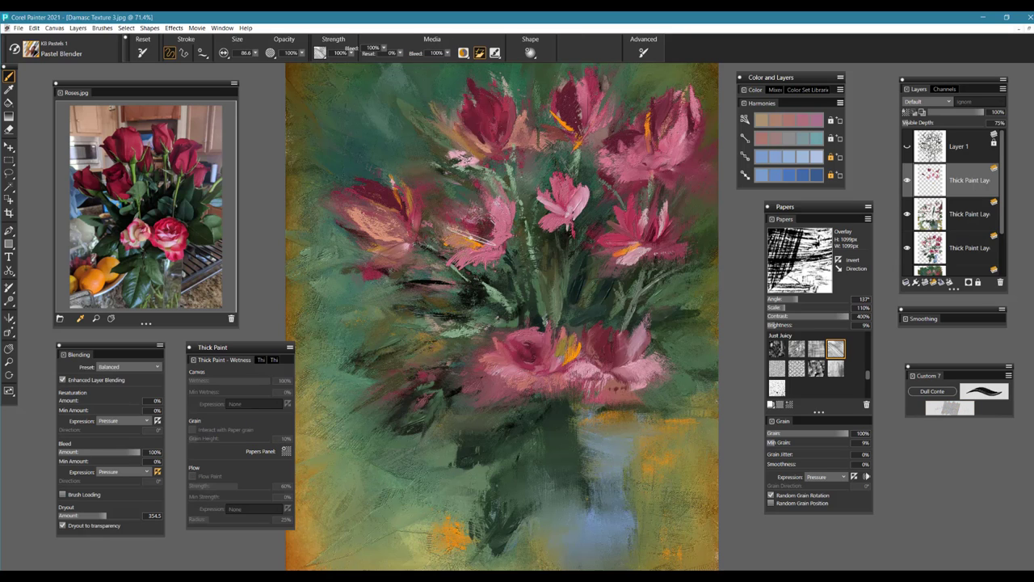
left_click(462, 245)
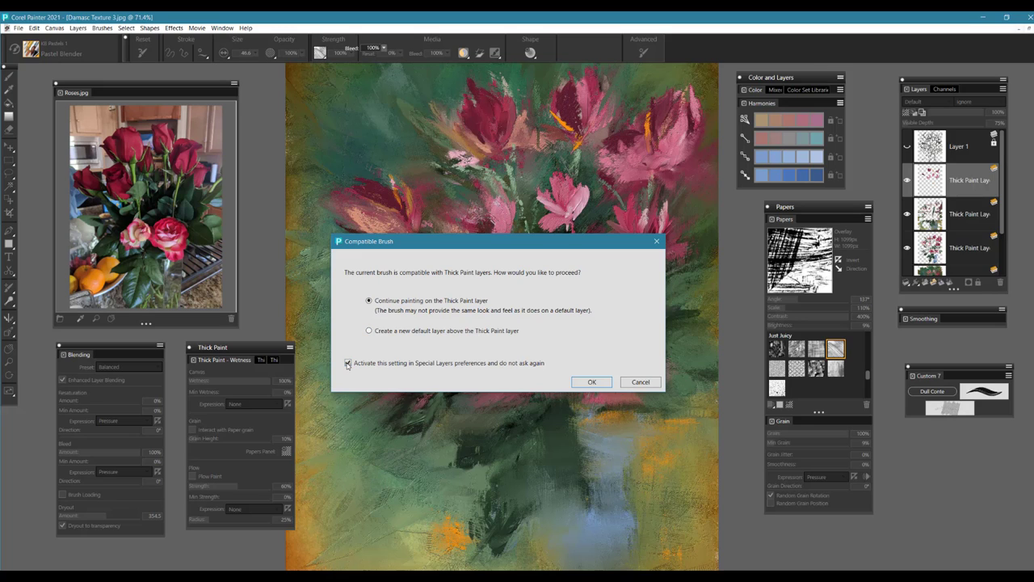
left_click(592, 382)
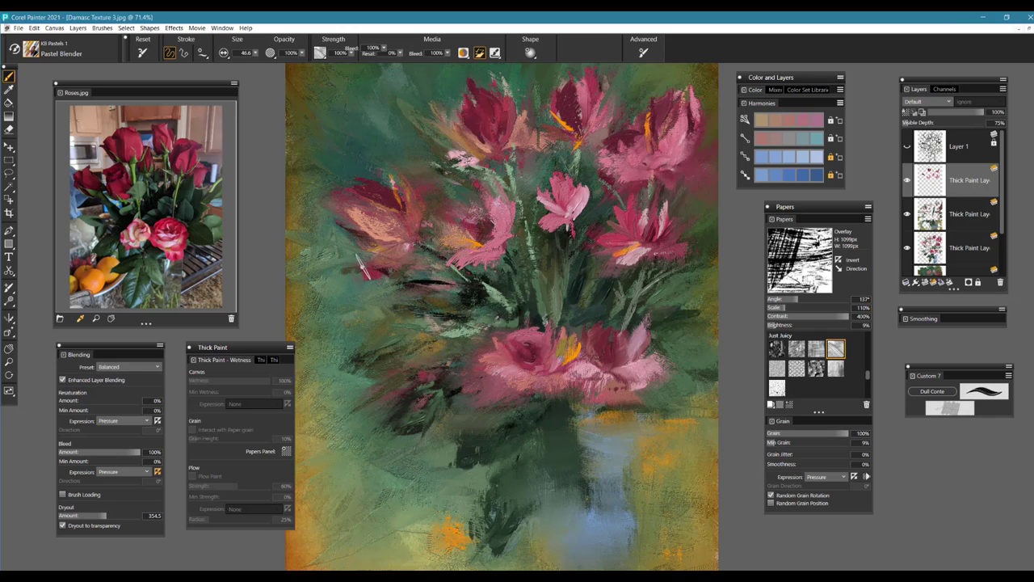
- Blend the left foliage, the upper-left stem and the blue vase with the Pastel Blender at size 46.6
left_click_drag(355, 294, 406, 284)
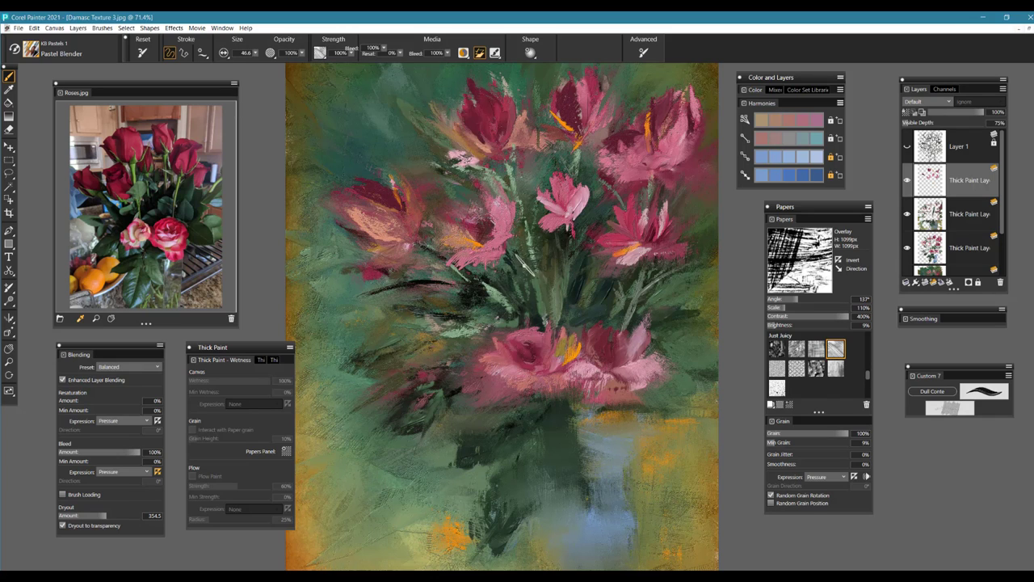
left_click_drag(502, 164, 511, 202)
left_click_drag(468, 161, 454, 151)
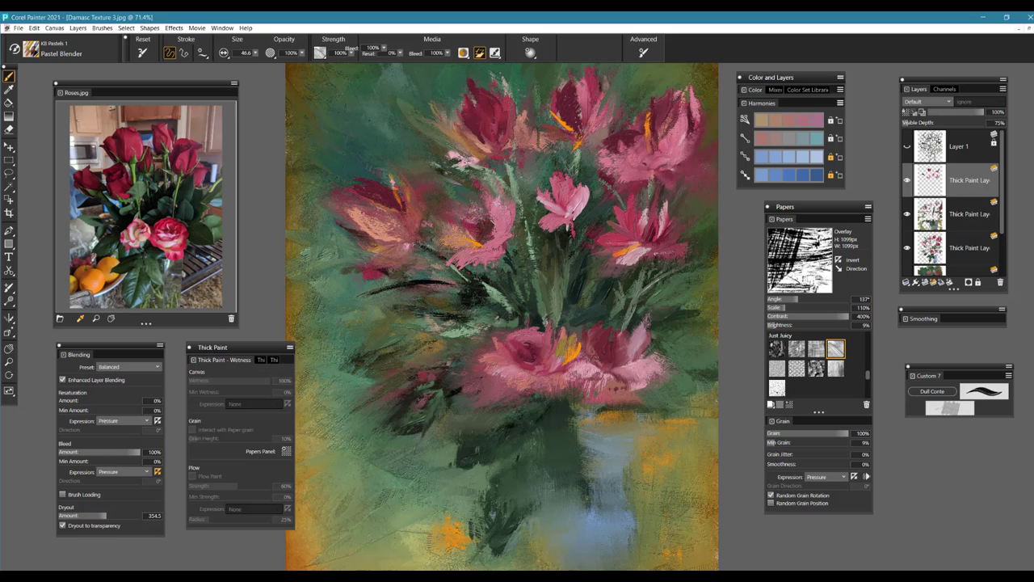
left_click_drag(570, 490, 584, 533)
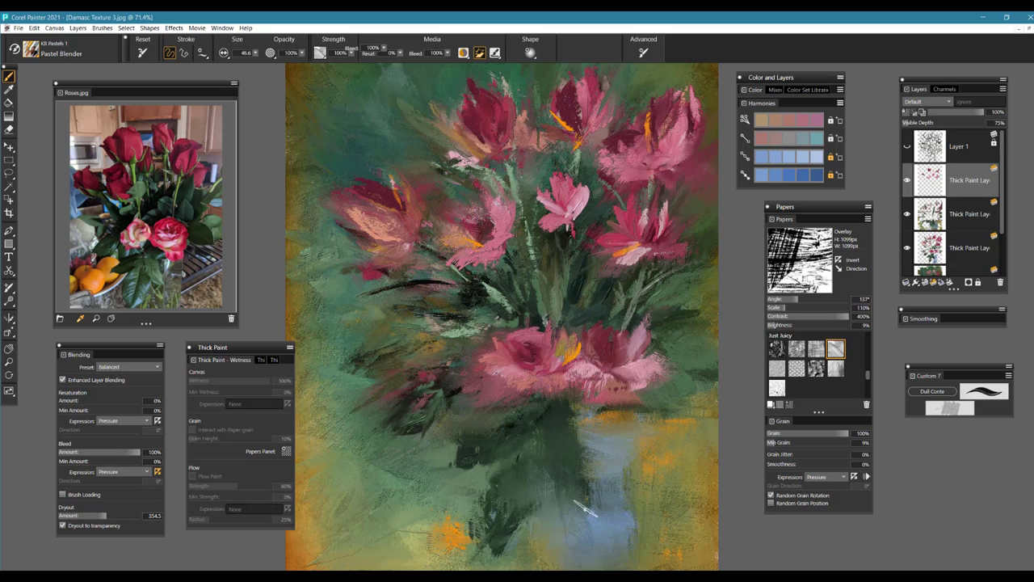
left_click_drag(630, 453, 631, 538)
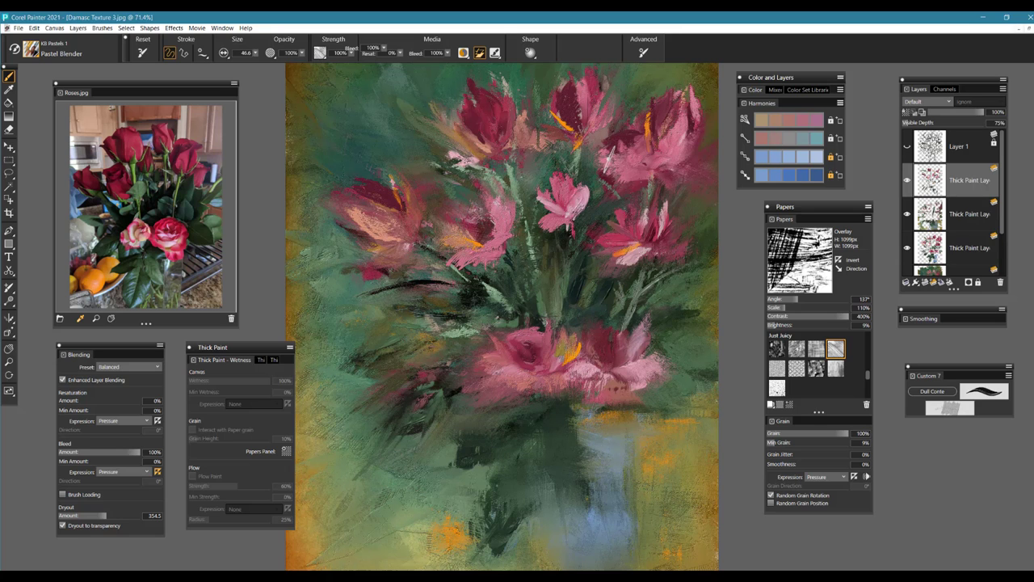
- Blend the vase rim, the dark hanging leaves and the vase's right edge, enlarging the blender to size 97.6
key("ctrl+minus")
left_click_drag(579, 423, 590, 423)
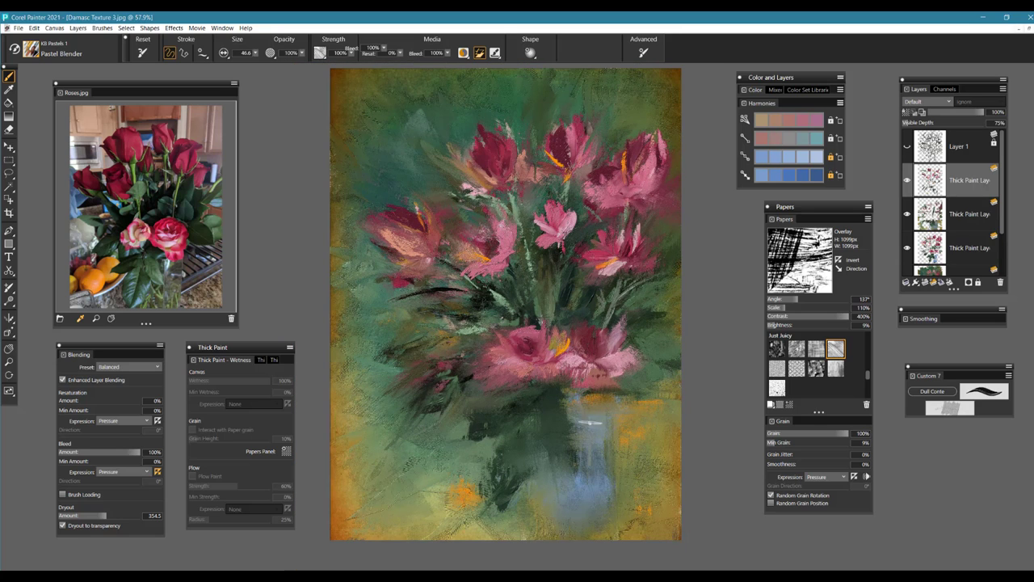
left_click_drag(521, 472, 522, 500)
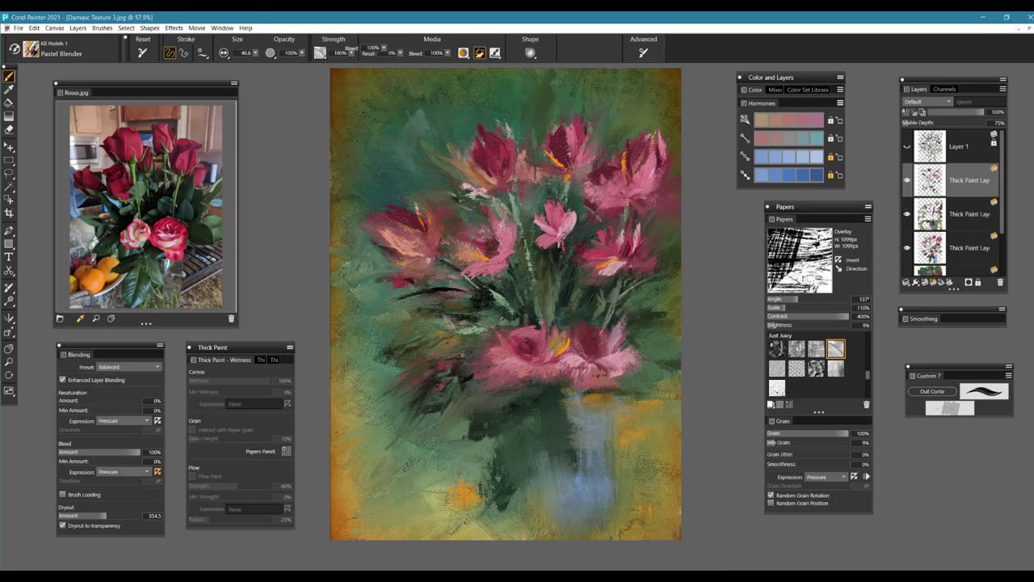
left_click_drag(492, 439, 494, 455)
left_click_drag(594, 480, 621, 480)
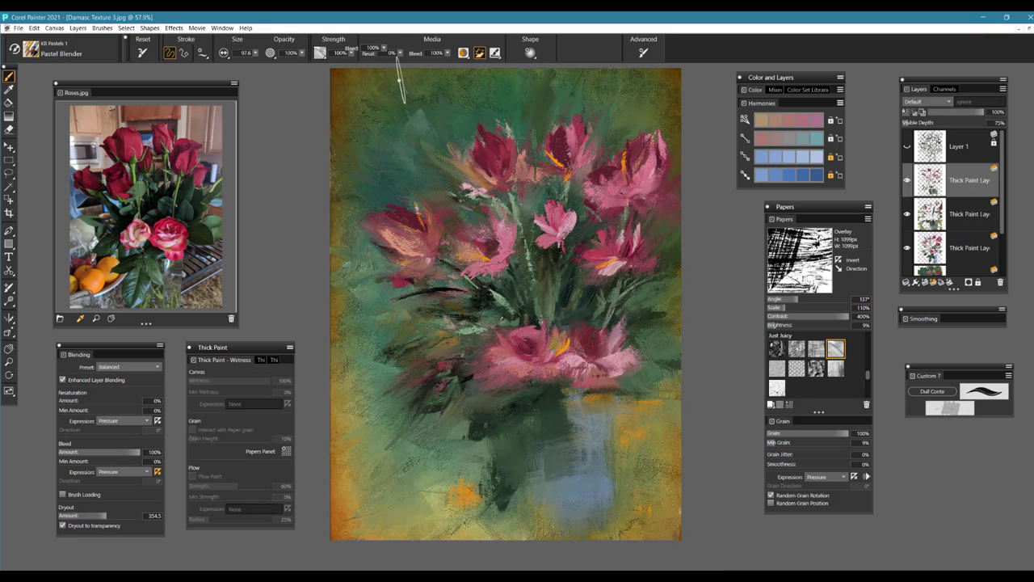
- Set the Pastel Blender's resaturation to 26% and show the Layer 1 sketch as a guide
left_click_drag(399, 53, 425, 55)
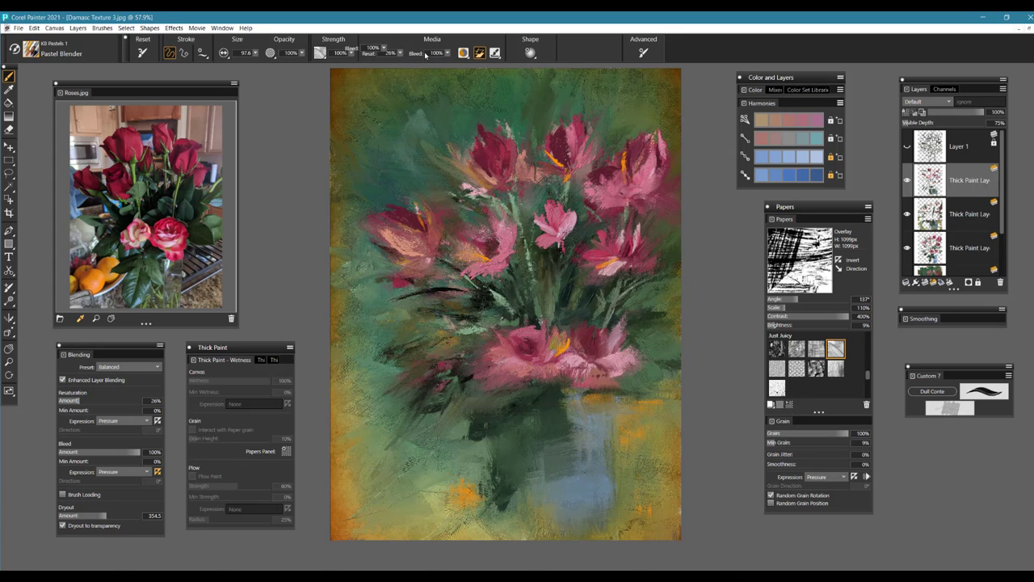
left_click(907, 146)
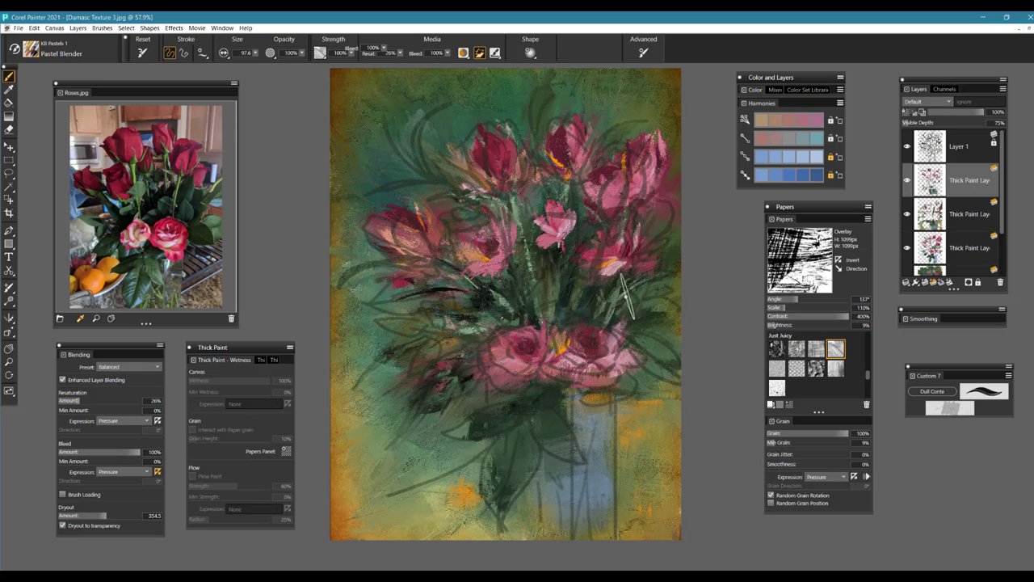
- Paint light blue strokes along the vase and beside the leaves, adding pale peach strokes to the vase's upper part
left_click(814, 159)
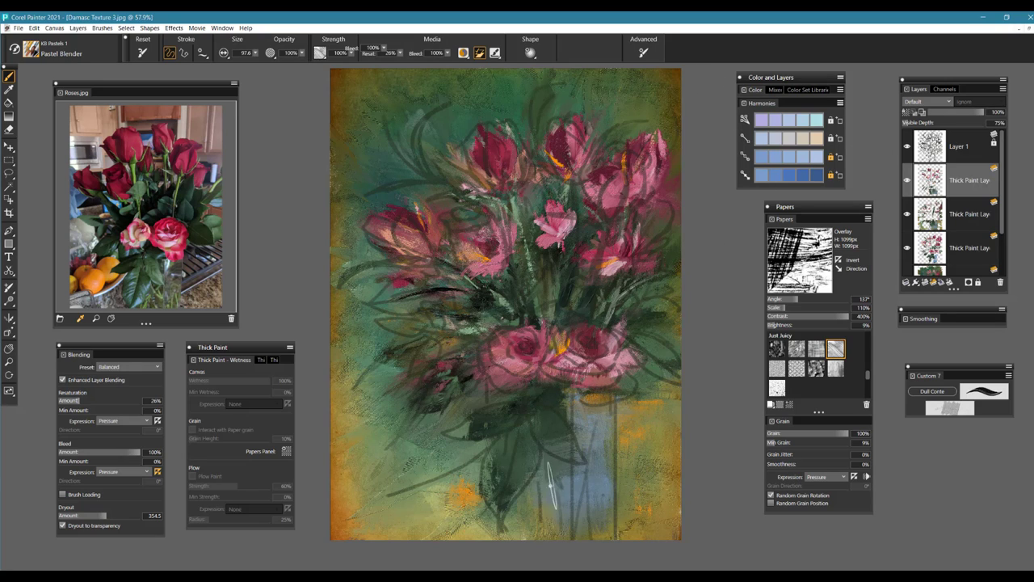
left_click_drag(566, 492, 560, 511)
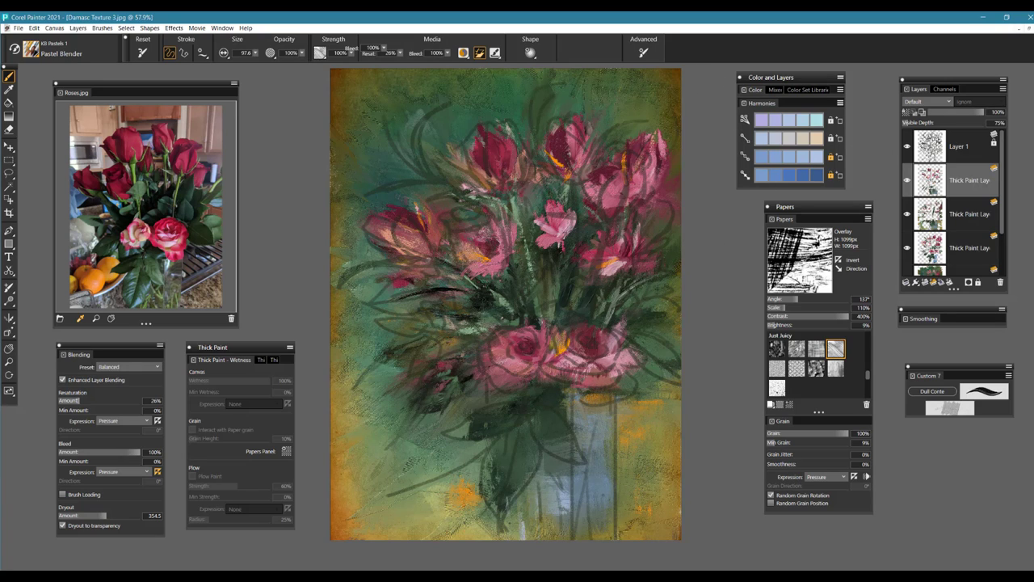
left_click_drag(486, 437, 486, 392)
mouse_move(580, 404)
left_mouse_down()
mouse_move(583, 449)
mouse_move(583, 426)
left_mouse_up()
mouse_move(600, 483)
left_mouse_down()
mouse_move(586, 509)
mouse_move(601, 526)
mouse_move(558, 538)
left_mouse_up()
mouse_move(598, 436)
left_mouse_down()
mouse_move(573, 406)
mouse_move(595, 404)
mouse_move(609, 348)
mouse_move(609, 453)
left_mouse_up()
left_click(817, 139)
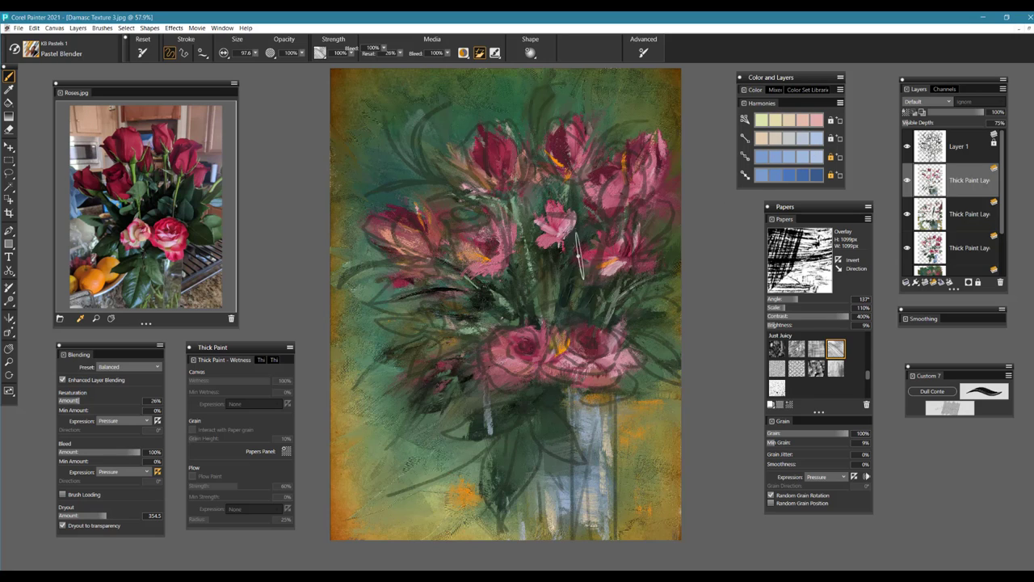
mouse_move(579, 394)
left_mouse_down()
mouse_move(585, 438)
mouse_move(577, 428)
left_mouse_up()
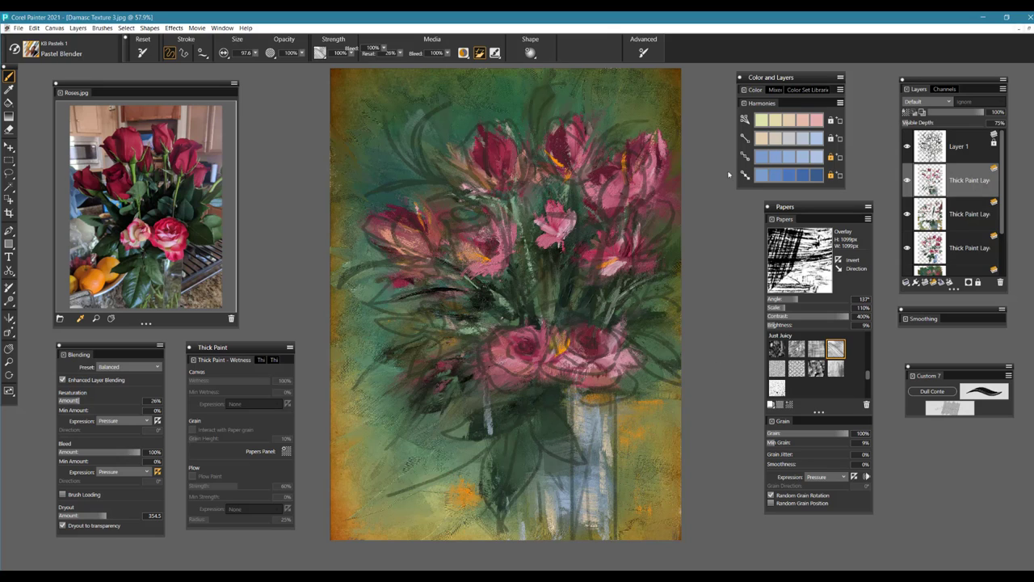
- Hide the Layer 1 sketch and paint sampled dark green into the foliage beside the vase with the Pastel Blender
left_click(761, 122)
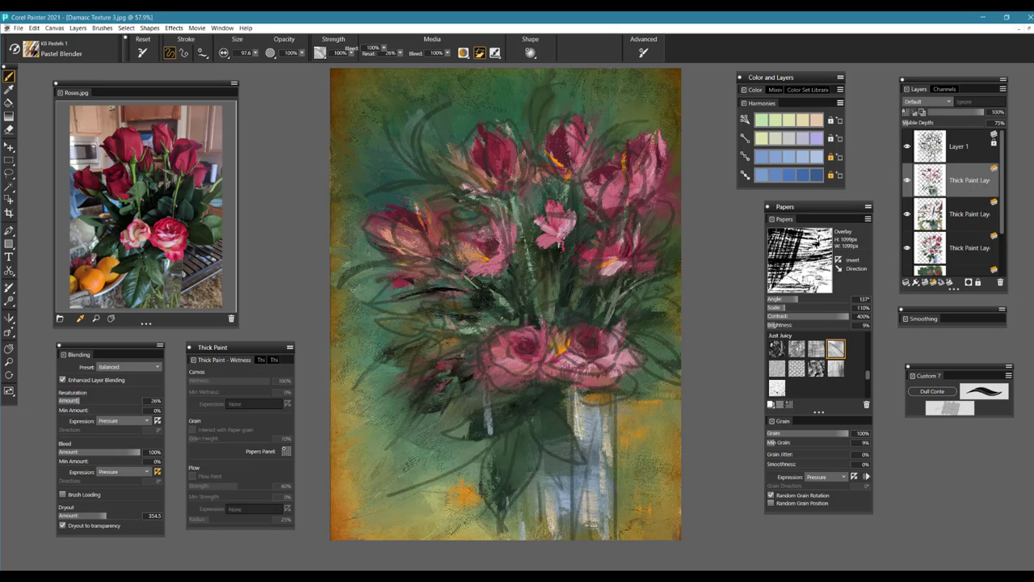
left_click(907, 147)
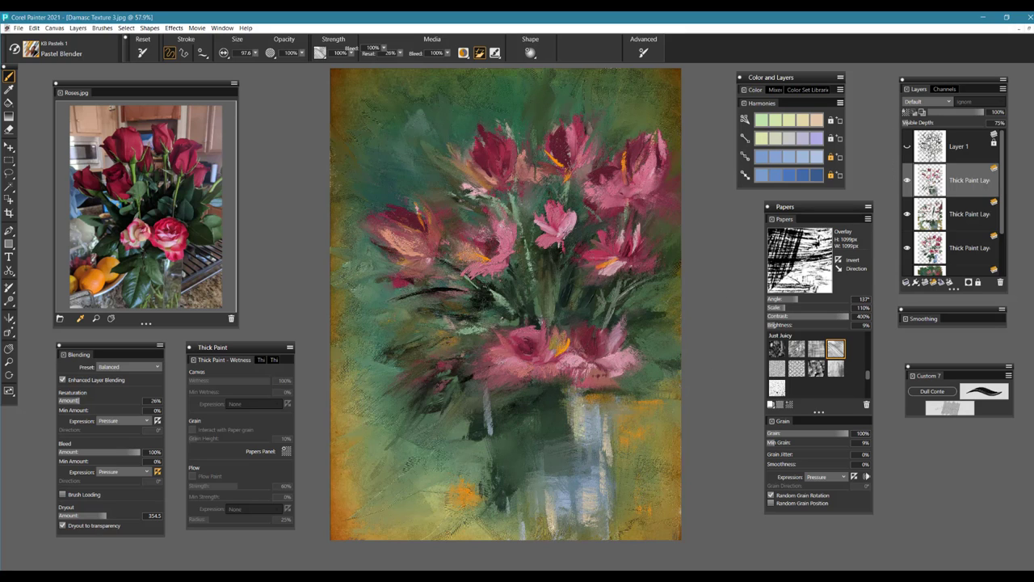
left_click(556, 409, "alt")
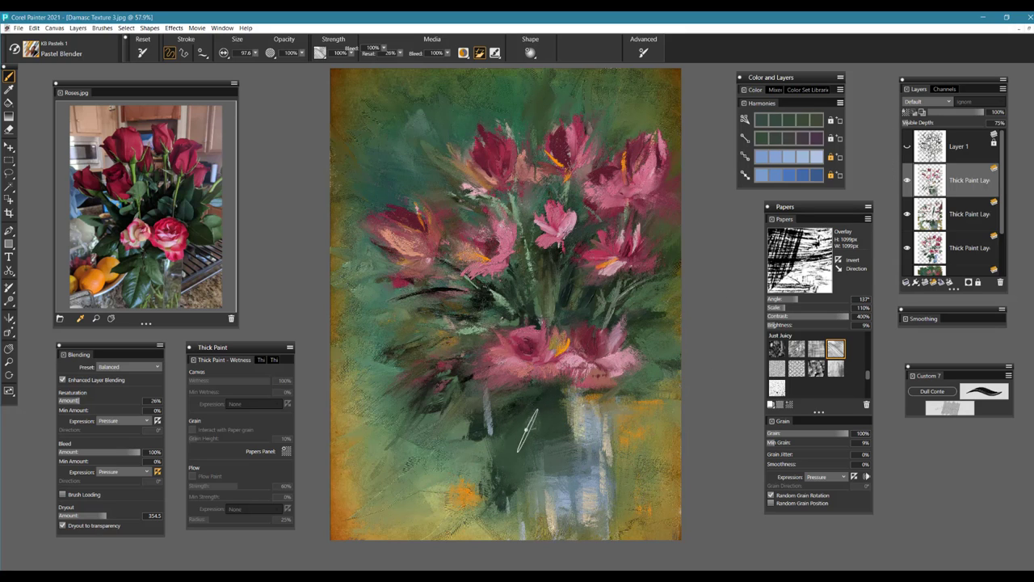
mouse_move(517, 412)
left_mouse_down()
mouse_move(539, 412)
mouse_move(463, 443)
left_mouse_up()
left_click(518, 412, "alt")
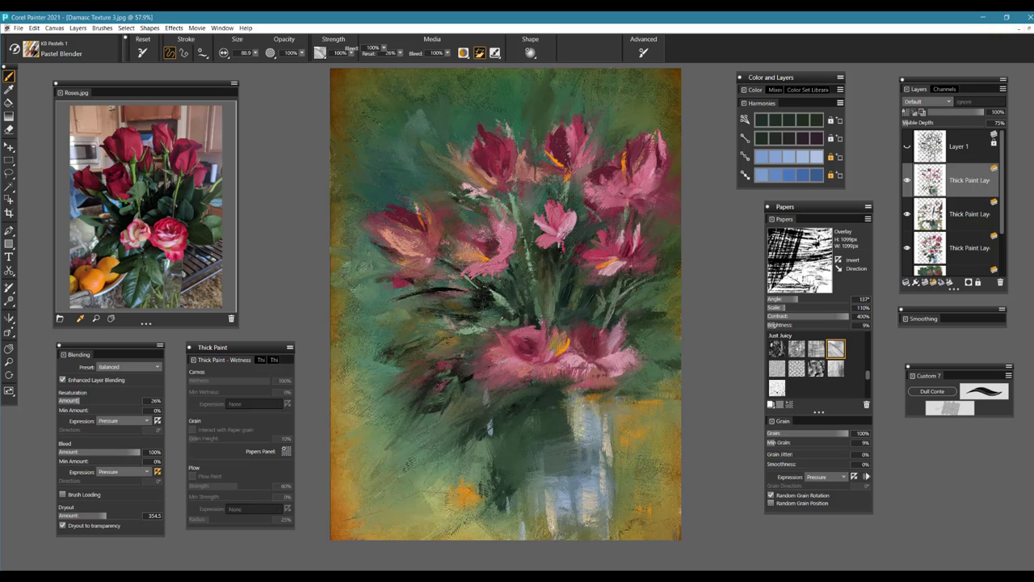
- Set the Pastel Blender's resaturation to 100% and rework the base of the vase with sampled vase colours and light blue
left_click(400, 53)
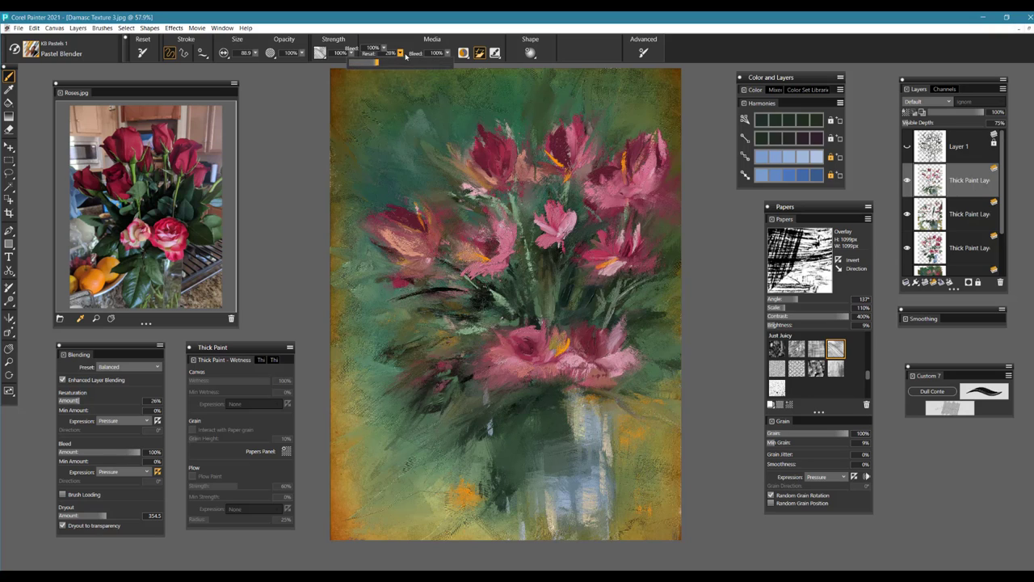
left_click_drag(406, 58, 407, 61)
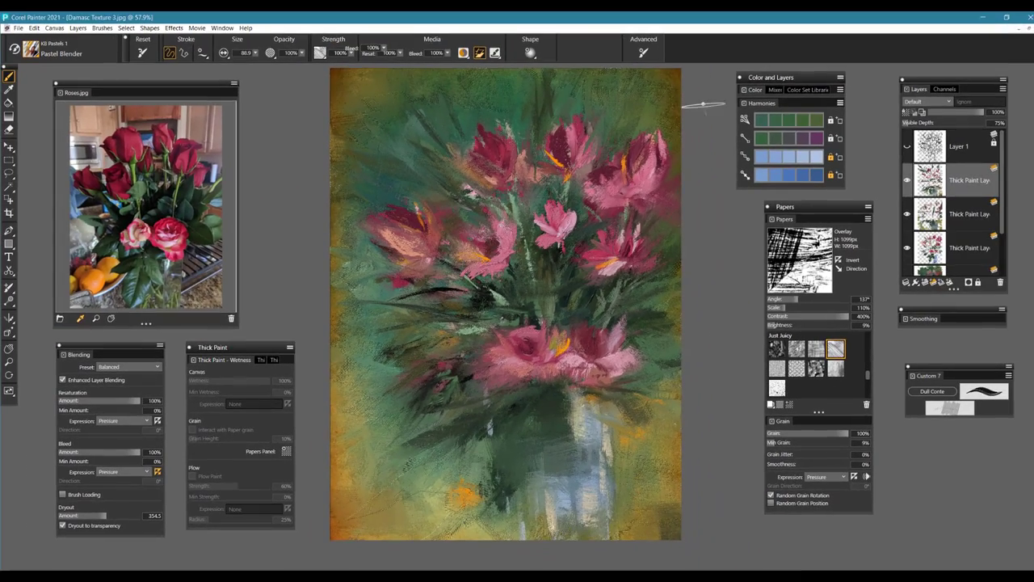
left_click(577, 511, "alt")
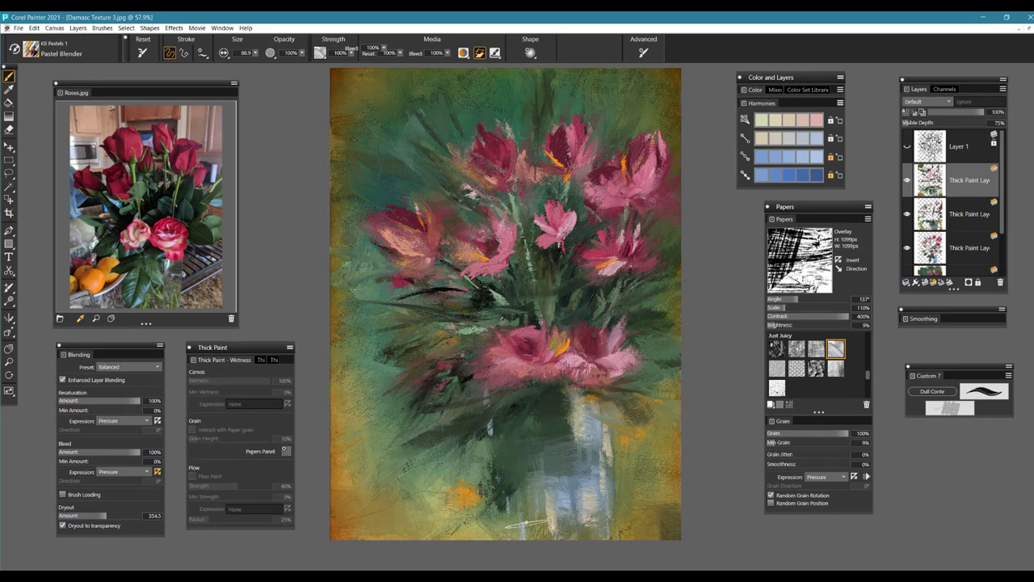
left_click(585, 500, "alt")
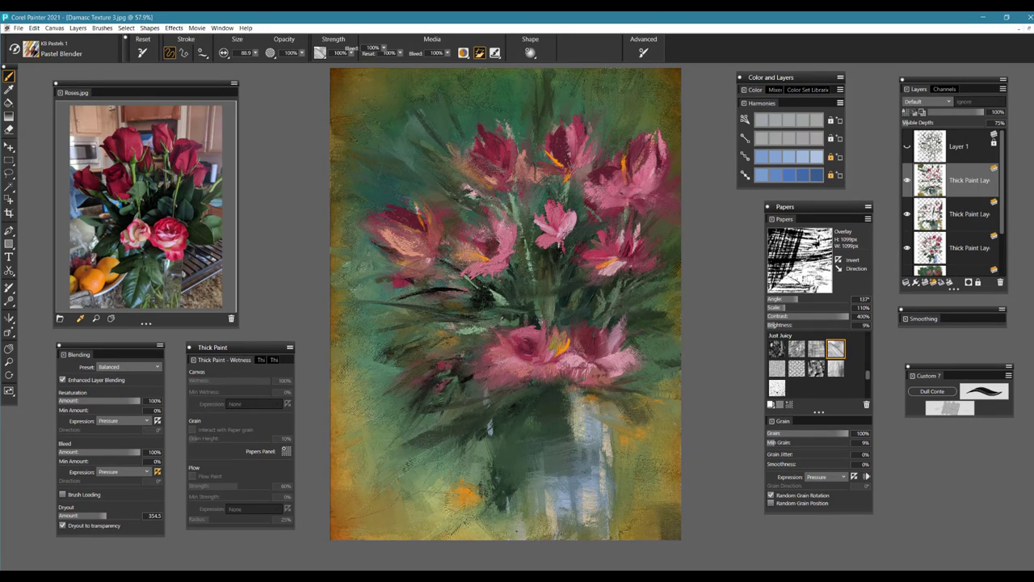
left_click(817, 158)
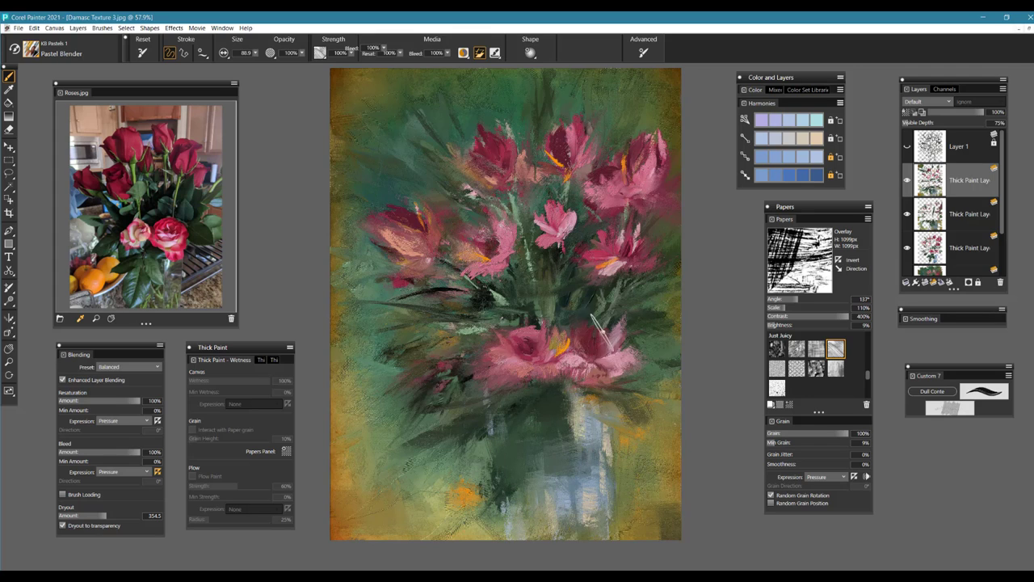
- Switch to the Heavy Texture Knife with a red sampled from the reference roses and add a new Thick Paint layer
left_click(976, 393)
left_click(175, 244)
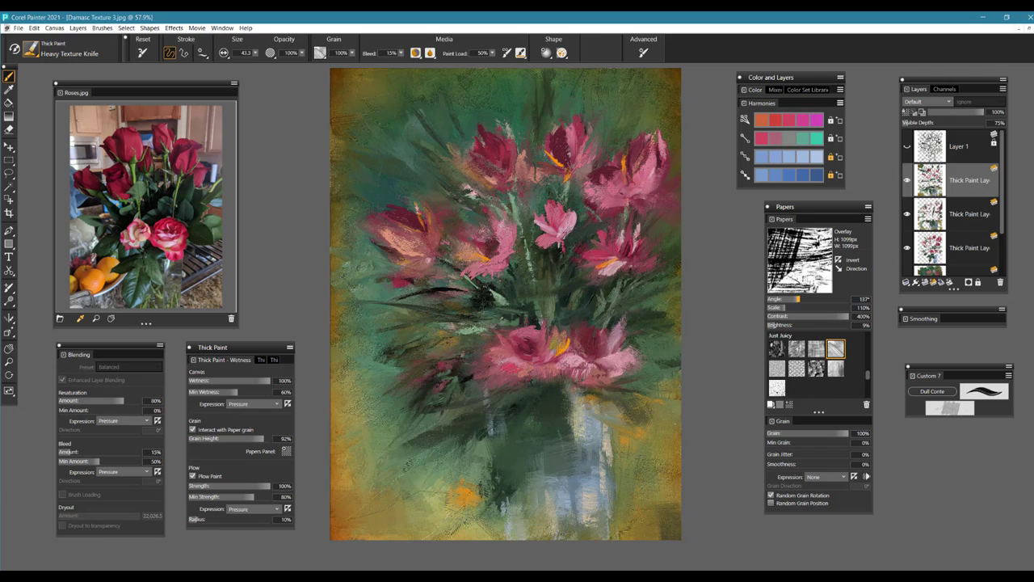
key("ctrl+z")
left_click_drag(556, 369, 558, 368)
left_click(940, 282)
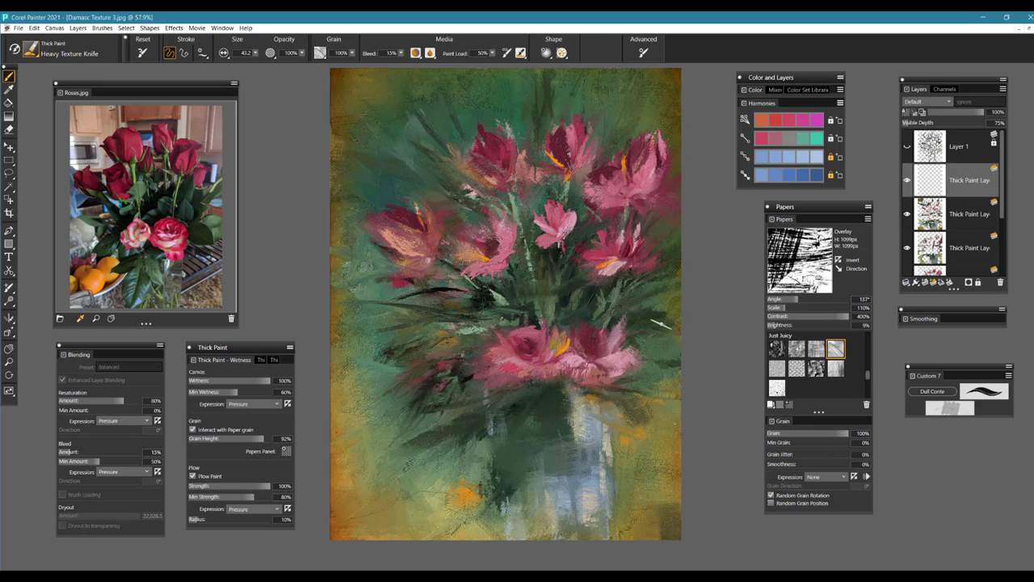
- Paint bright and pale pink petals on the two lower roses with the Heavy Texture Knife at size 72.2
mouse_move(529, 362)
left_mouse_down()
mouse_move(490, 382)
mouse_move(489, 371)
mouse_move(540, 364)
mouse_move(490, 368)
mouse_move(514, 380)
left_mouse_up()
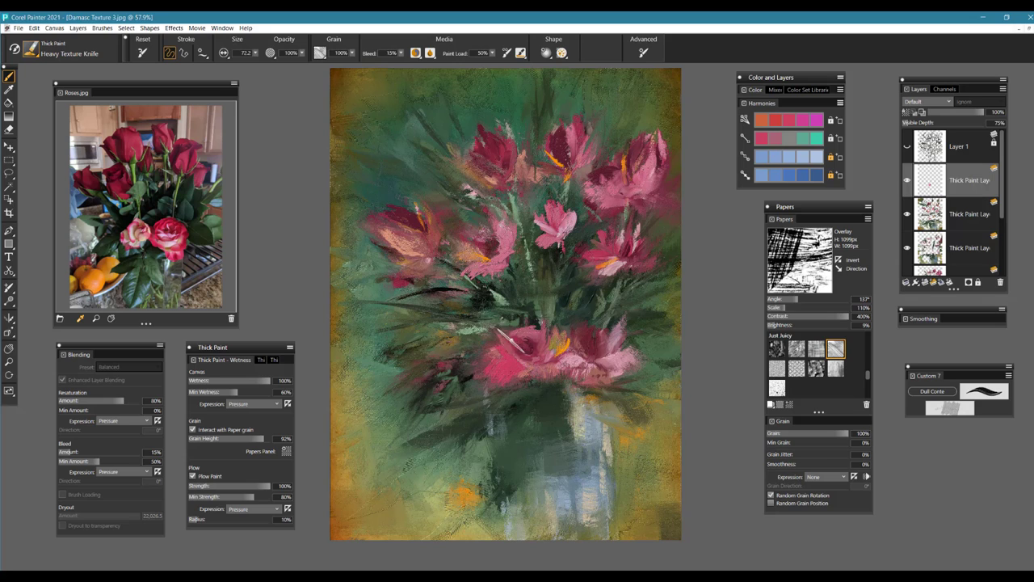
left_click(570, 363, "alt")
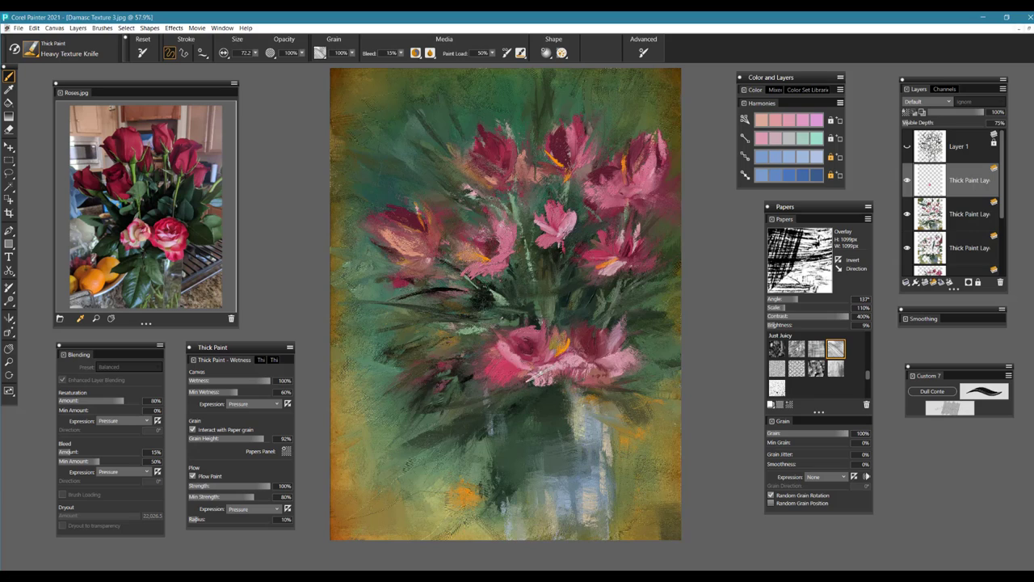
mouse_move(546, 372)
left_mouse_down()
mouse_move(554, 375)
mouse_move(502, 357)
left_mouse_up()
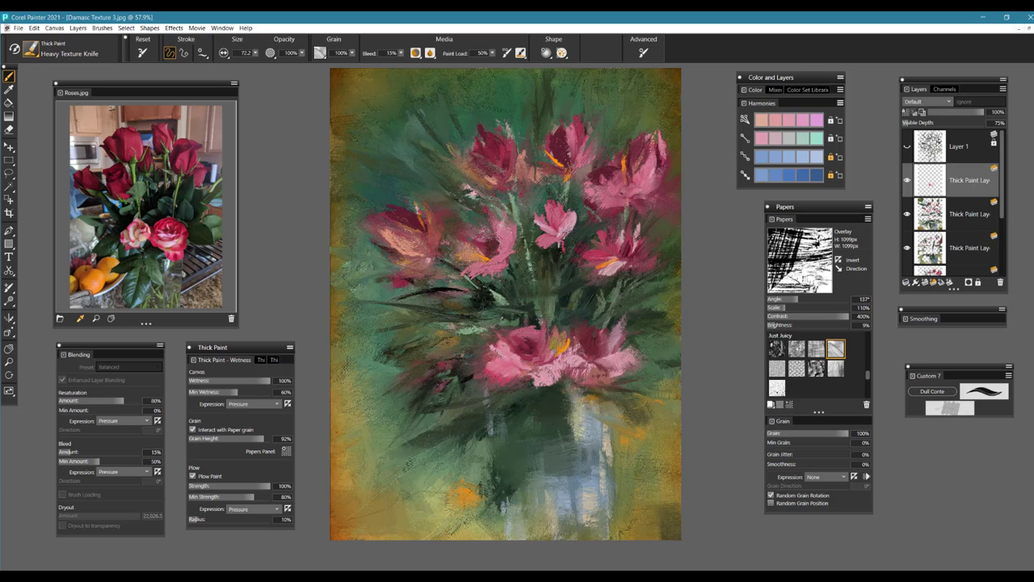
left_click(599, 344, "alt")
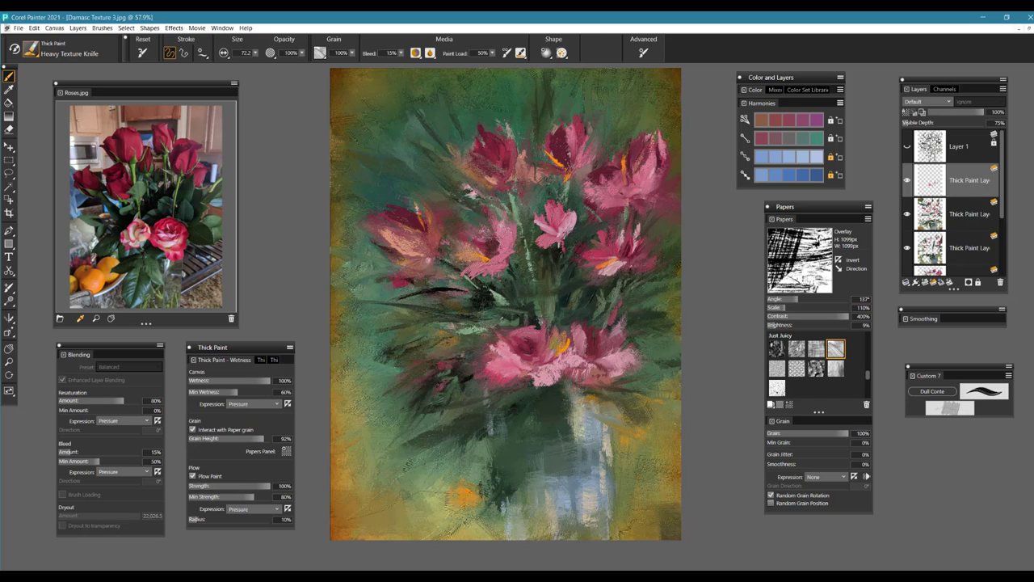
- Add pale pink petals to the middle-right flower at knife size 41.7, plus deep crimson accents on the left and central flowers
left_click(638, 279, "alt")
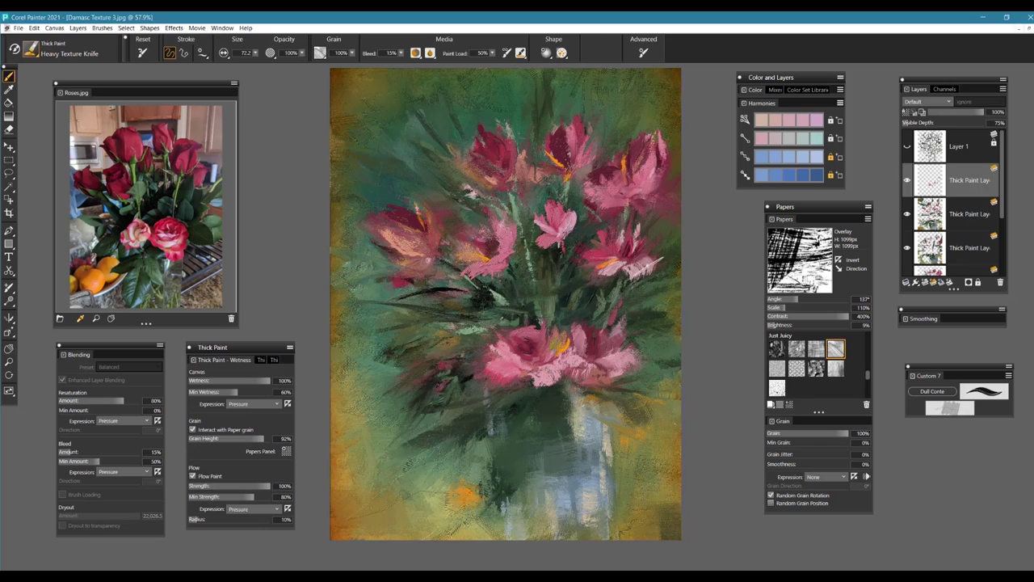
mouse_move(656, 264)
left_mouse_down()
mouse_move(637, 270)
mouse_move(630, 246)
mouse_move(631, 268)
left_mouse_up()
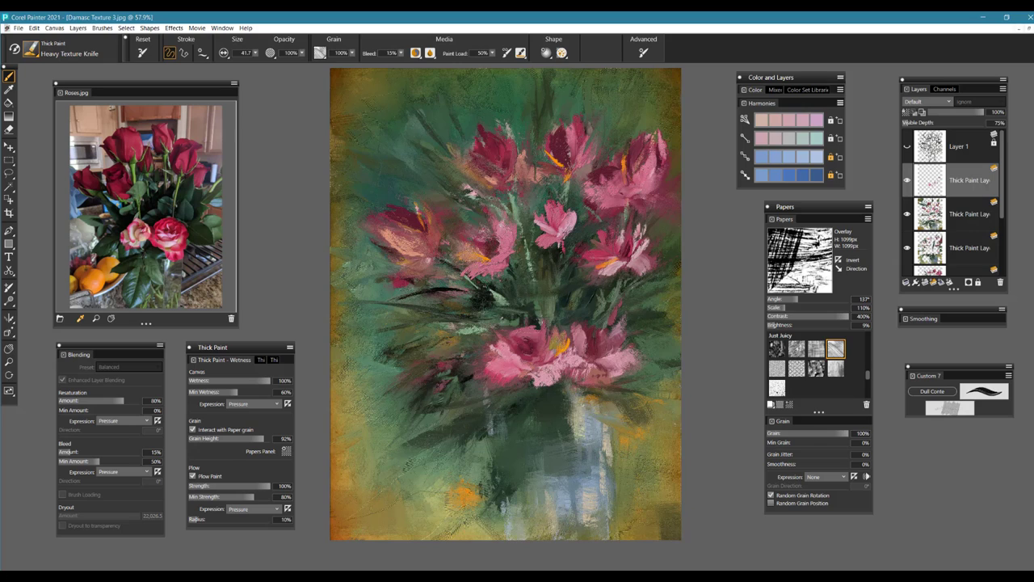
left_click(411, 216, "alt")
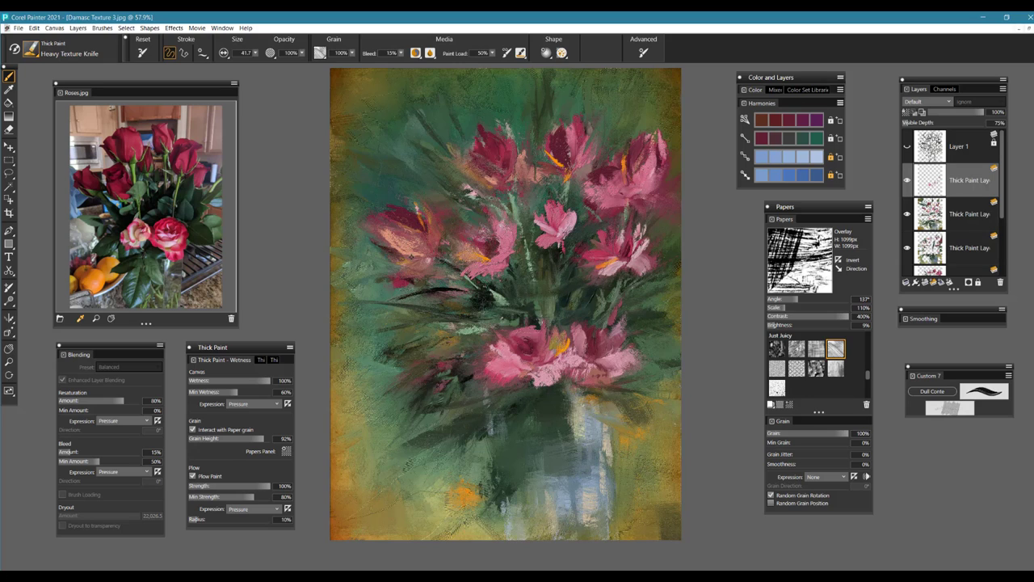
left_click(411, 257, "alt")
left_click(414, 225, "alt")
left_click_drag(418, 258, 396, 252)
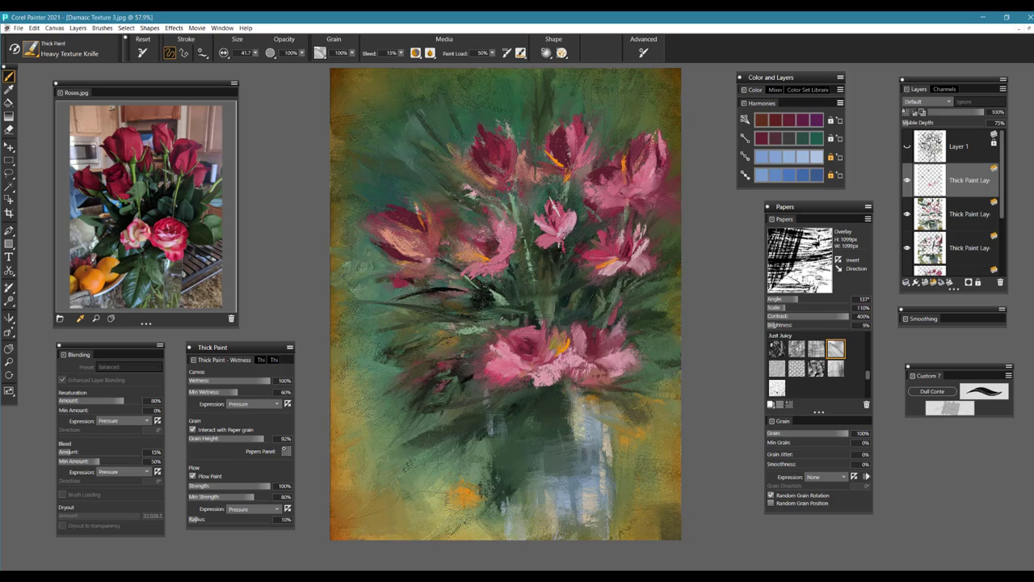
- Paint deep crimson strokes on the petals of the upper-right and upper-middle flowers
mouse_move(647, 146)
left_mouse_down()
mouse_move(655, 188)
mouse_move(654, 174)
left_mouse_up()
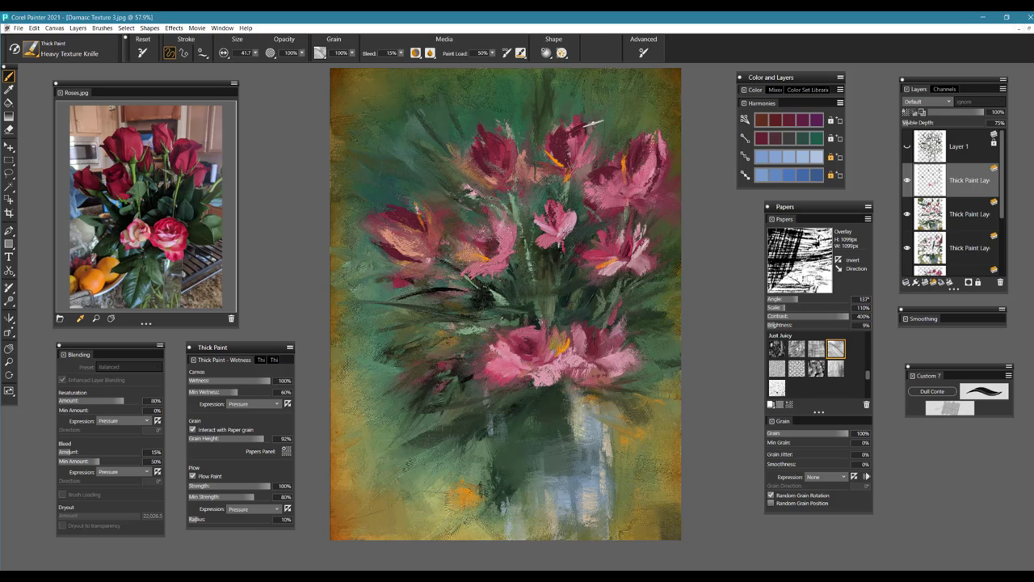
left_click_drag(593, 125, 578, 137)
left_click(577, 133, "alt")
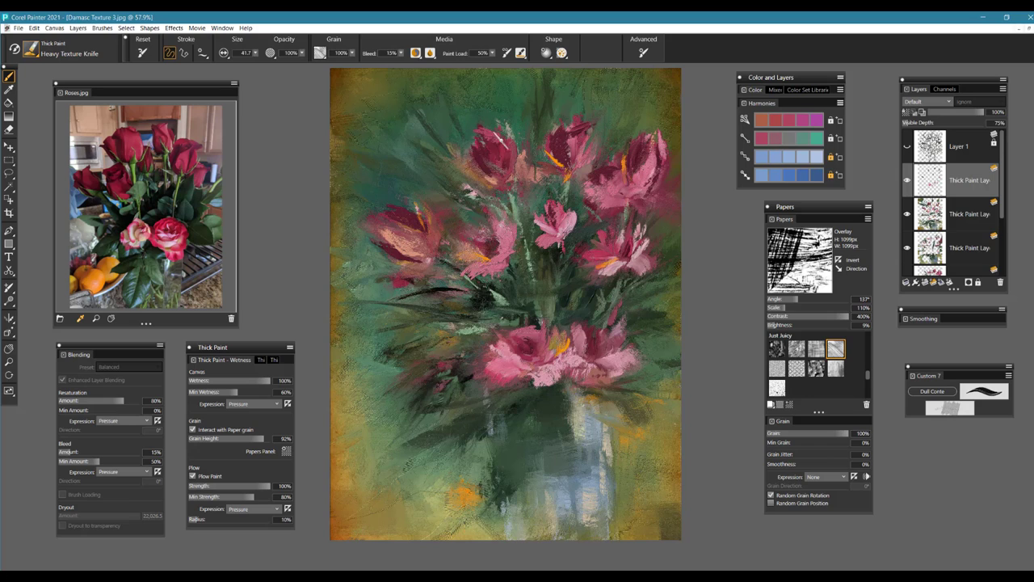
- Model the upper-left flower with crimson and muted pink strokes sampled from its own petals
left_click(488, 153, "alt")
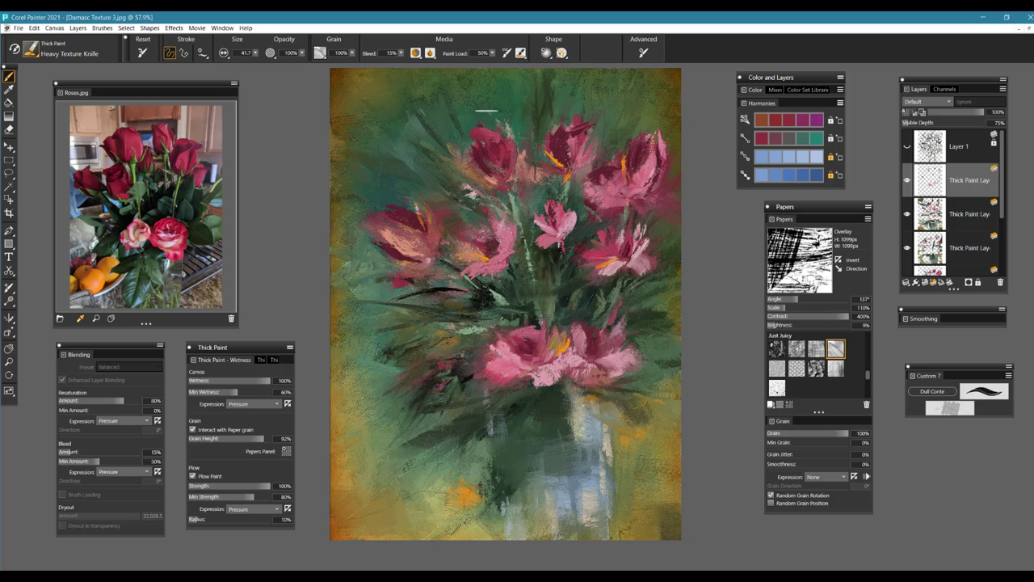
left_click(488, 153, "alt")
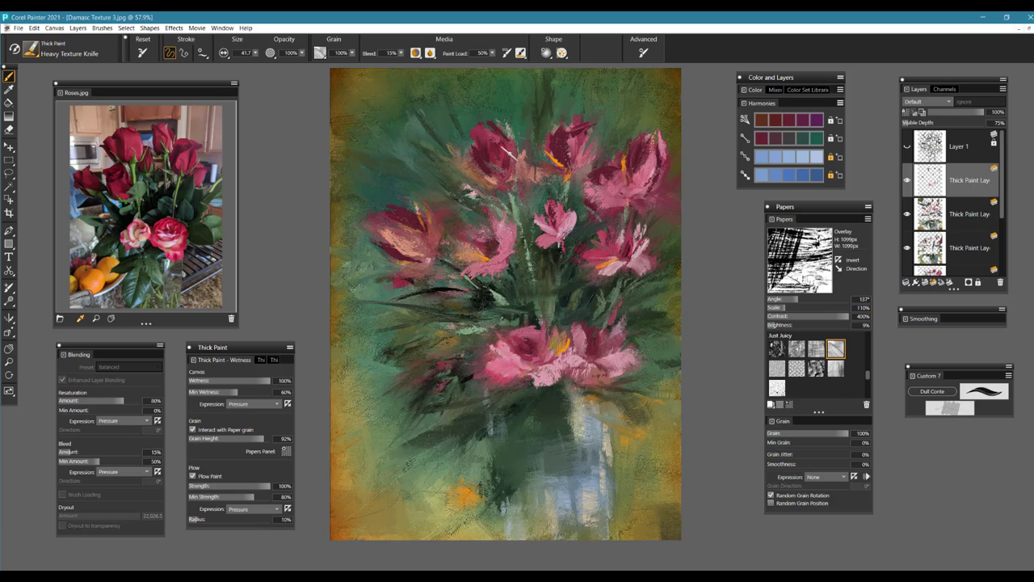
left_click(511, 154, "alt")
left_click_drag(512, 162, 495, 129)
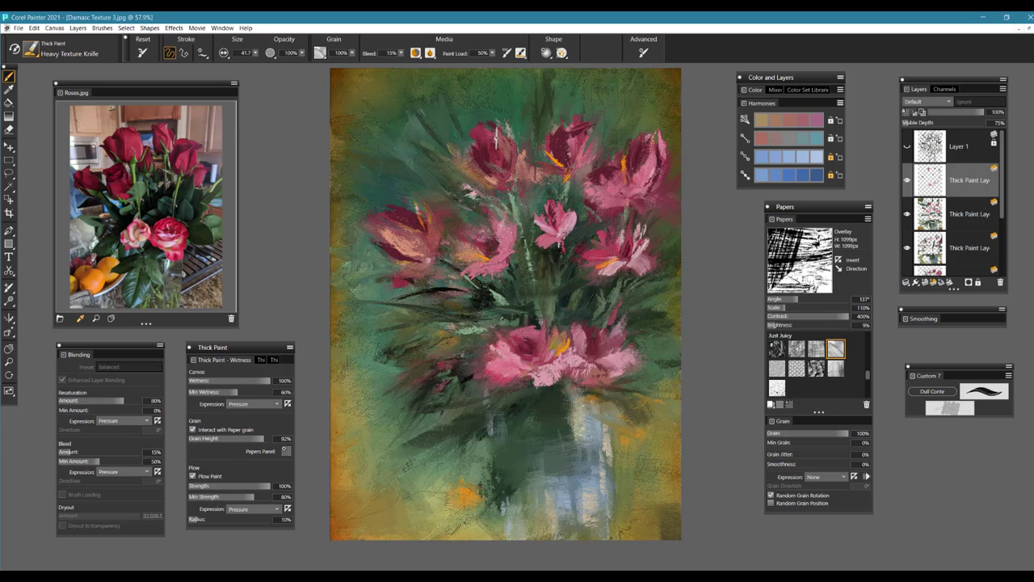
left_click(510, 162, "alt")
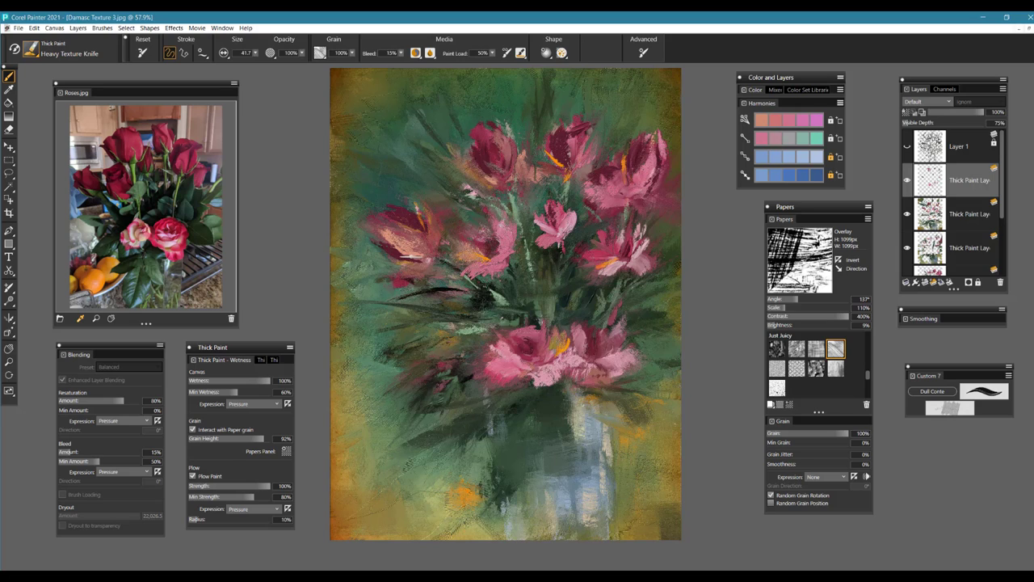
- Add peach highlights to the left flower and lower-left rose, and pale green strokes across the left foliage
left_click(396, 231, "alt")
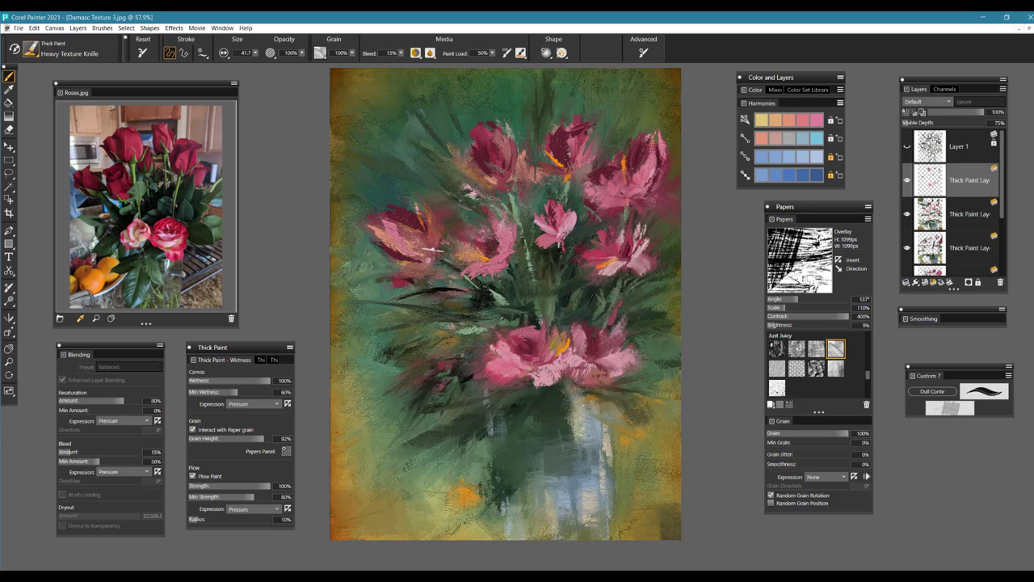
left_click_drag(509, 346, 524, 341)
left_click(500, 301, "alt")
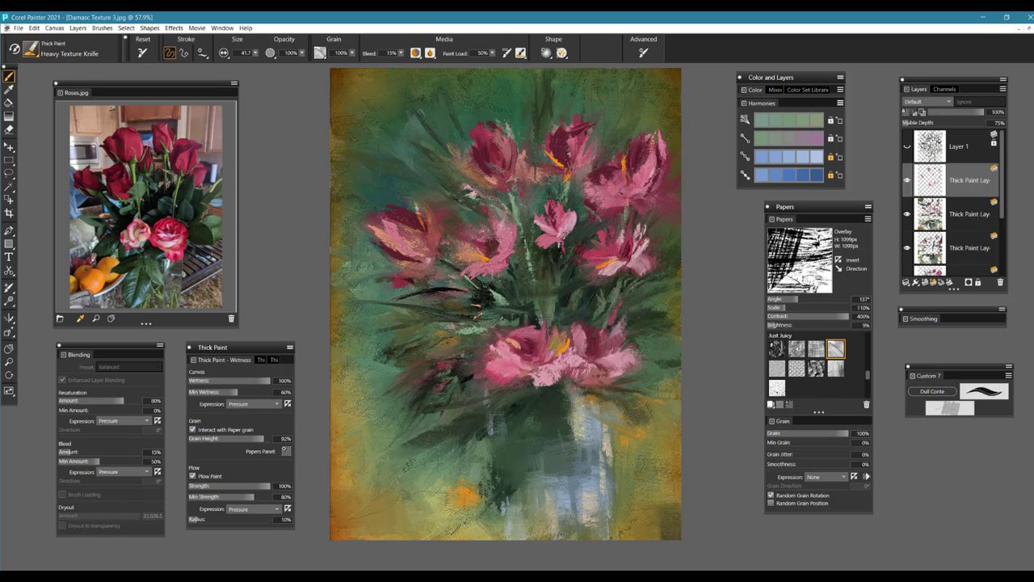
left_click_drag(499, 320, 388, 312)
left_click_drag(462, 319, 392, 339)
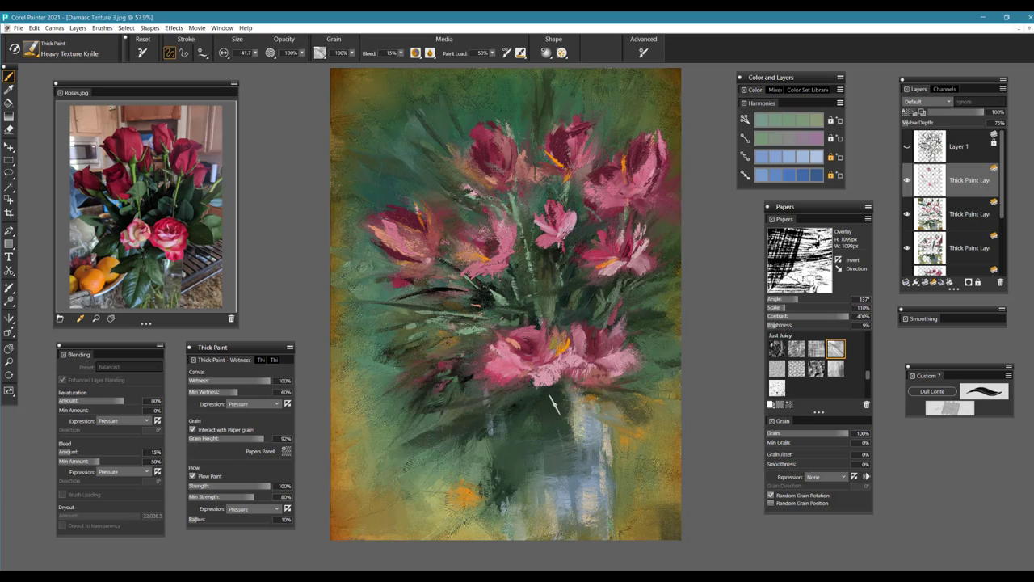
- Paint dark green and brownish leaf strokes hanging from the lower roses over the upper part of the vase
left_click(538, 408, "alt")
left_click_drag(560, 391, 580, 462)
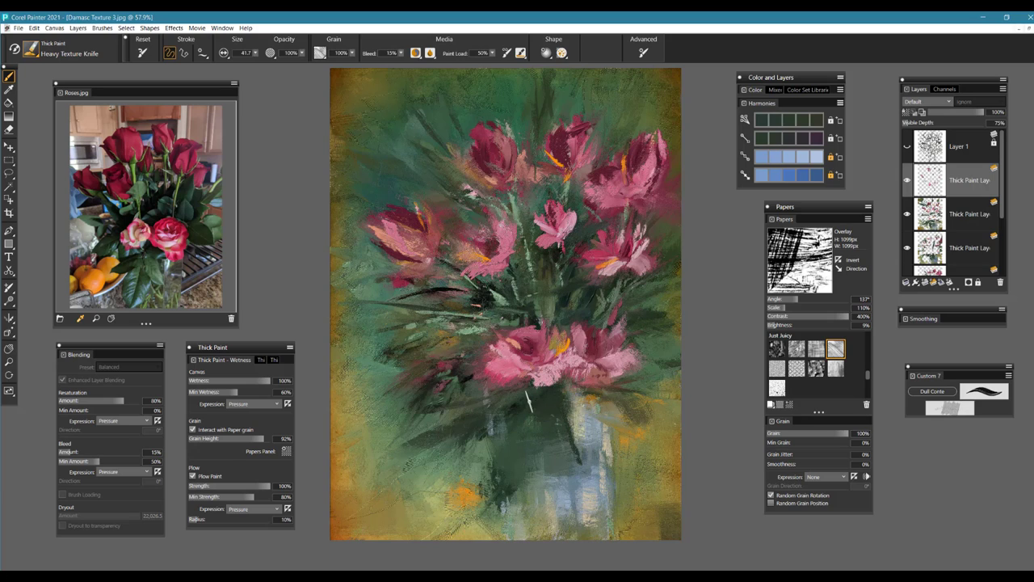
left_click_drag(529, 402, 555, 457)
left_click(589, 411, "alt")
left_click_drag(566, 398, 606, 453)
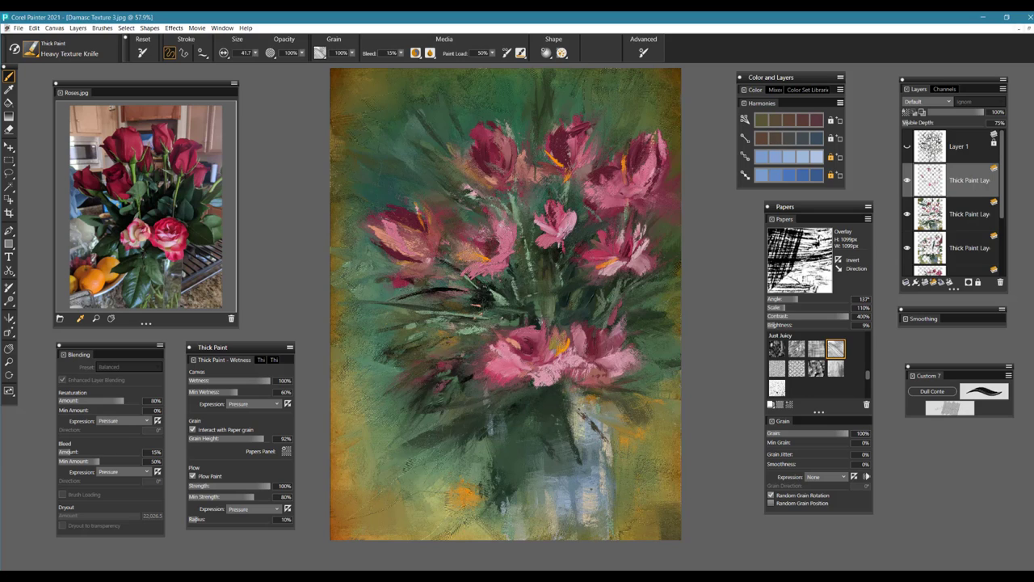
left_click_drag(558, 421, 584, 478)
- Paint small pink buds among the upper-left stems and above the top flowers with a pink sampled from the central flower
left_click(565, 231, "alt")
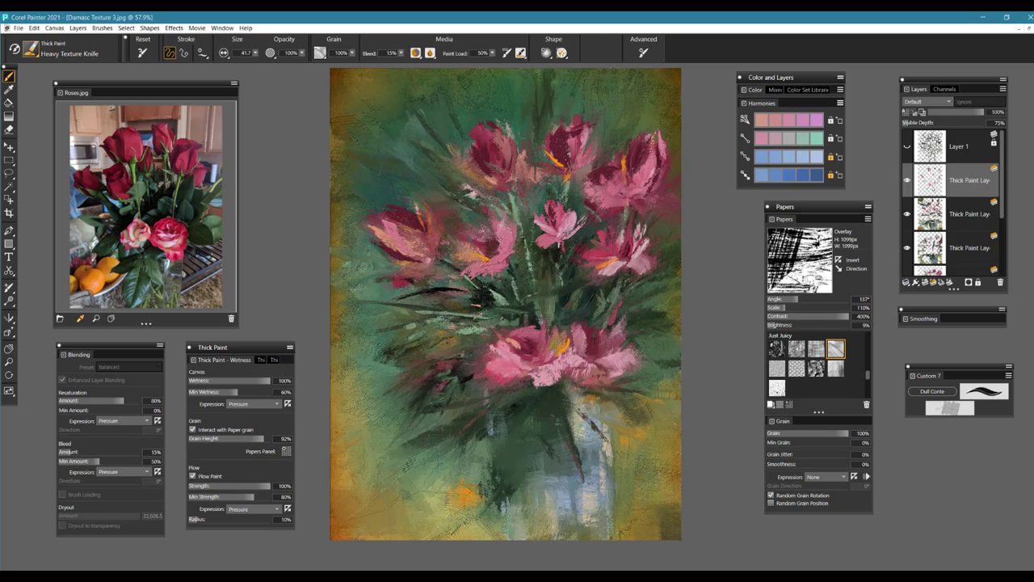
left_click_drag(434, 119, 426, 113)
mouse_move(437, 162)
left_mouse_down()
mouse_move(451, 174)
mouse_move(444, 191)
left_mouse_up()
left_click_drag(531, 92, 534, 108)
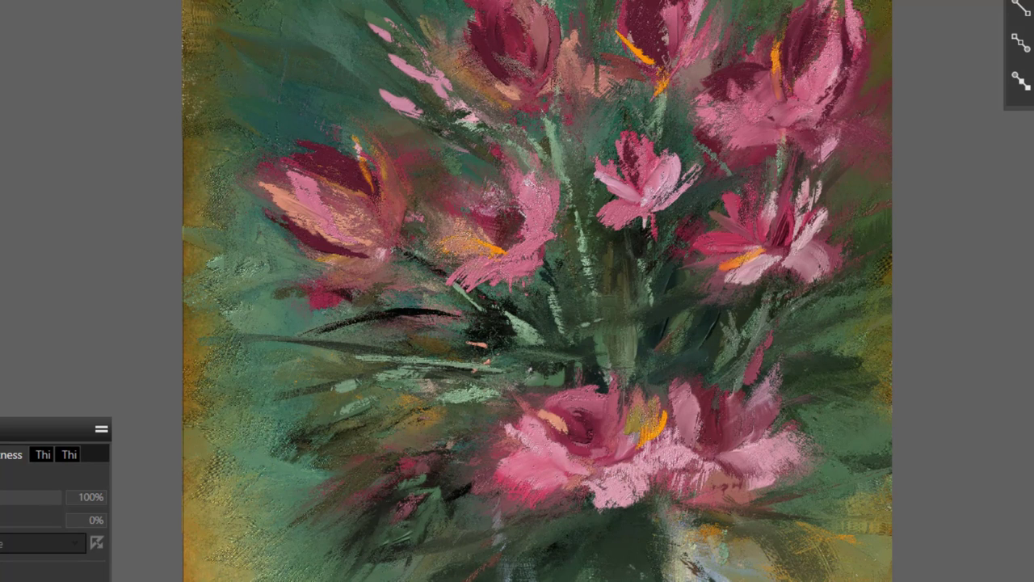
- Soften the upper-left pink buds and the left edge of the lower-left rose with the Pastel Blender at size 80.9
left_click_drag(397, 31, 448, 97)
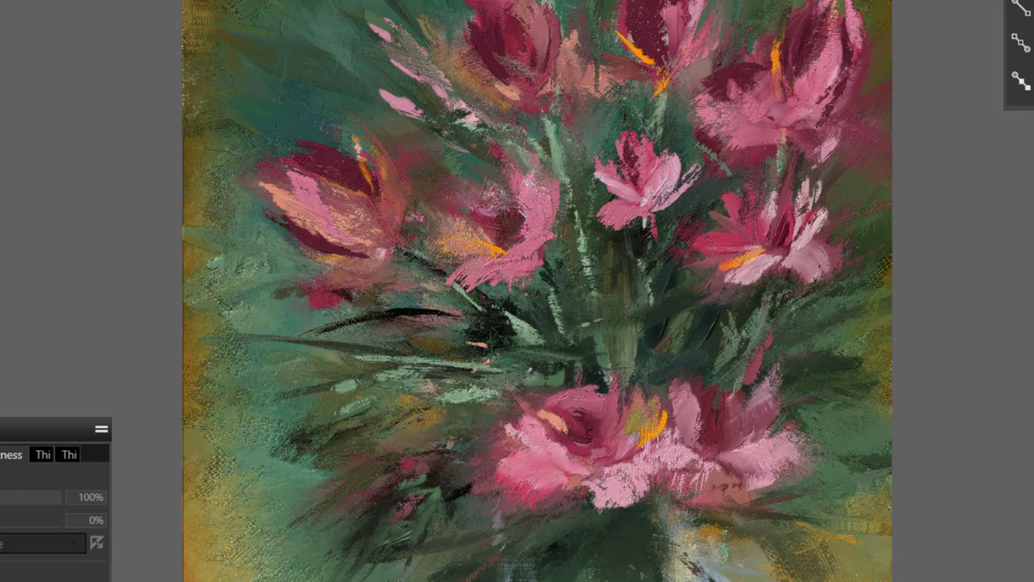
left_click_drag(392, 58, 420, 89)
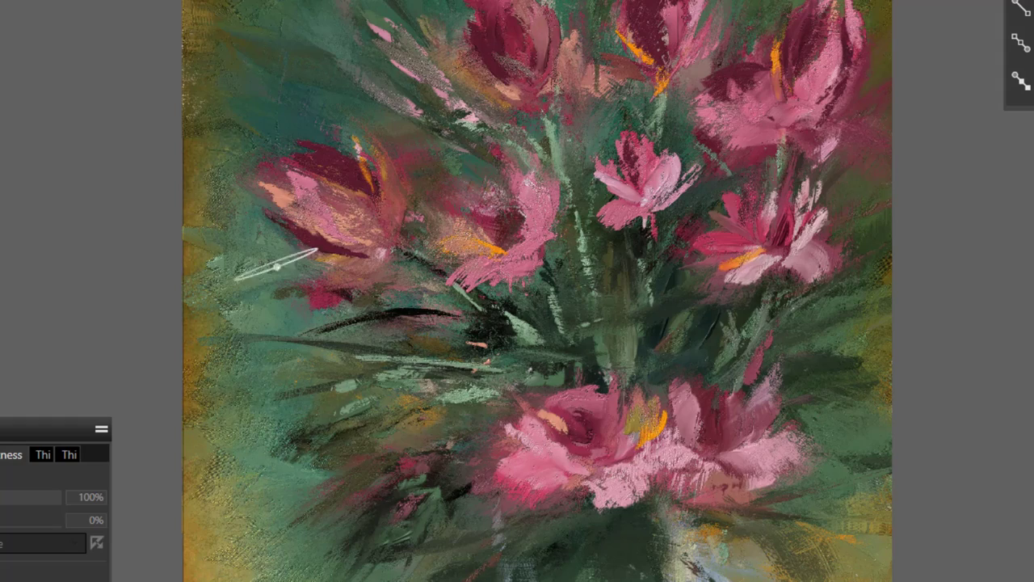
left_click_drag(523, 495, 529, 485)
left_click_drag(498, 449, 499, 441)
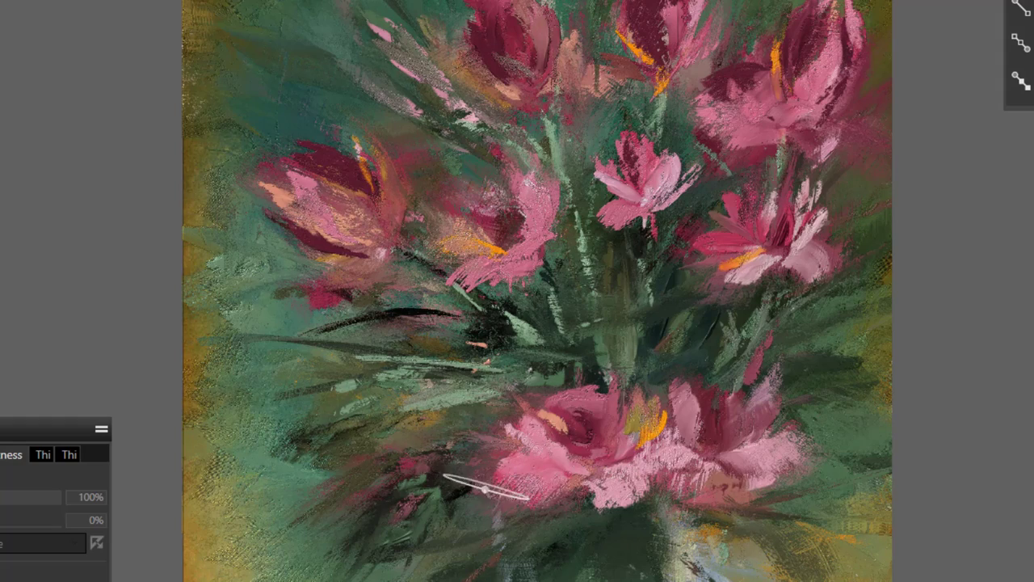
left_click_drag(542, 476, 525, 490)
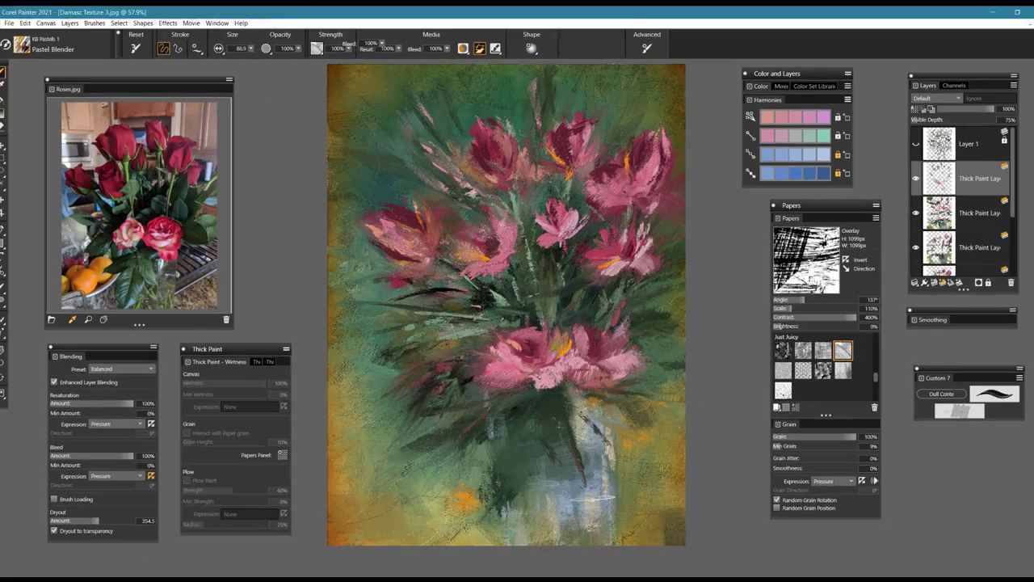